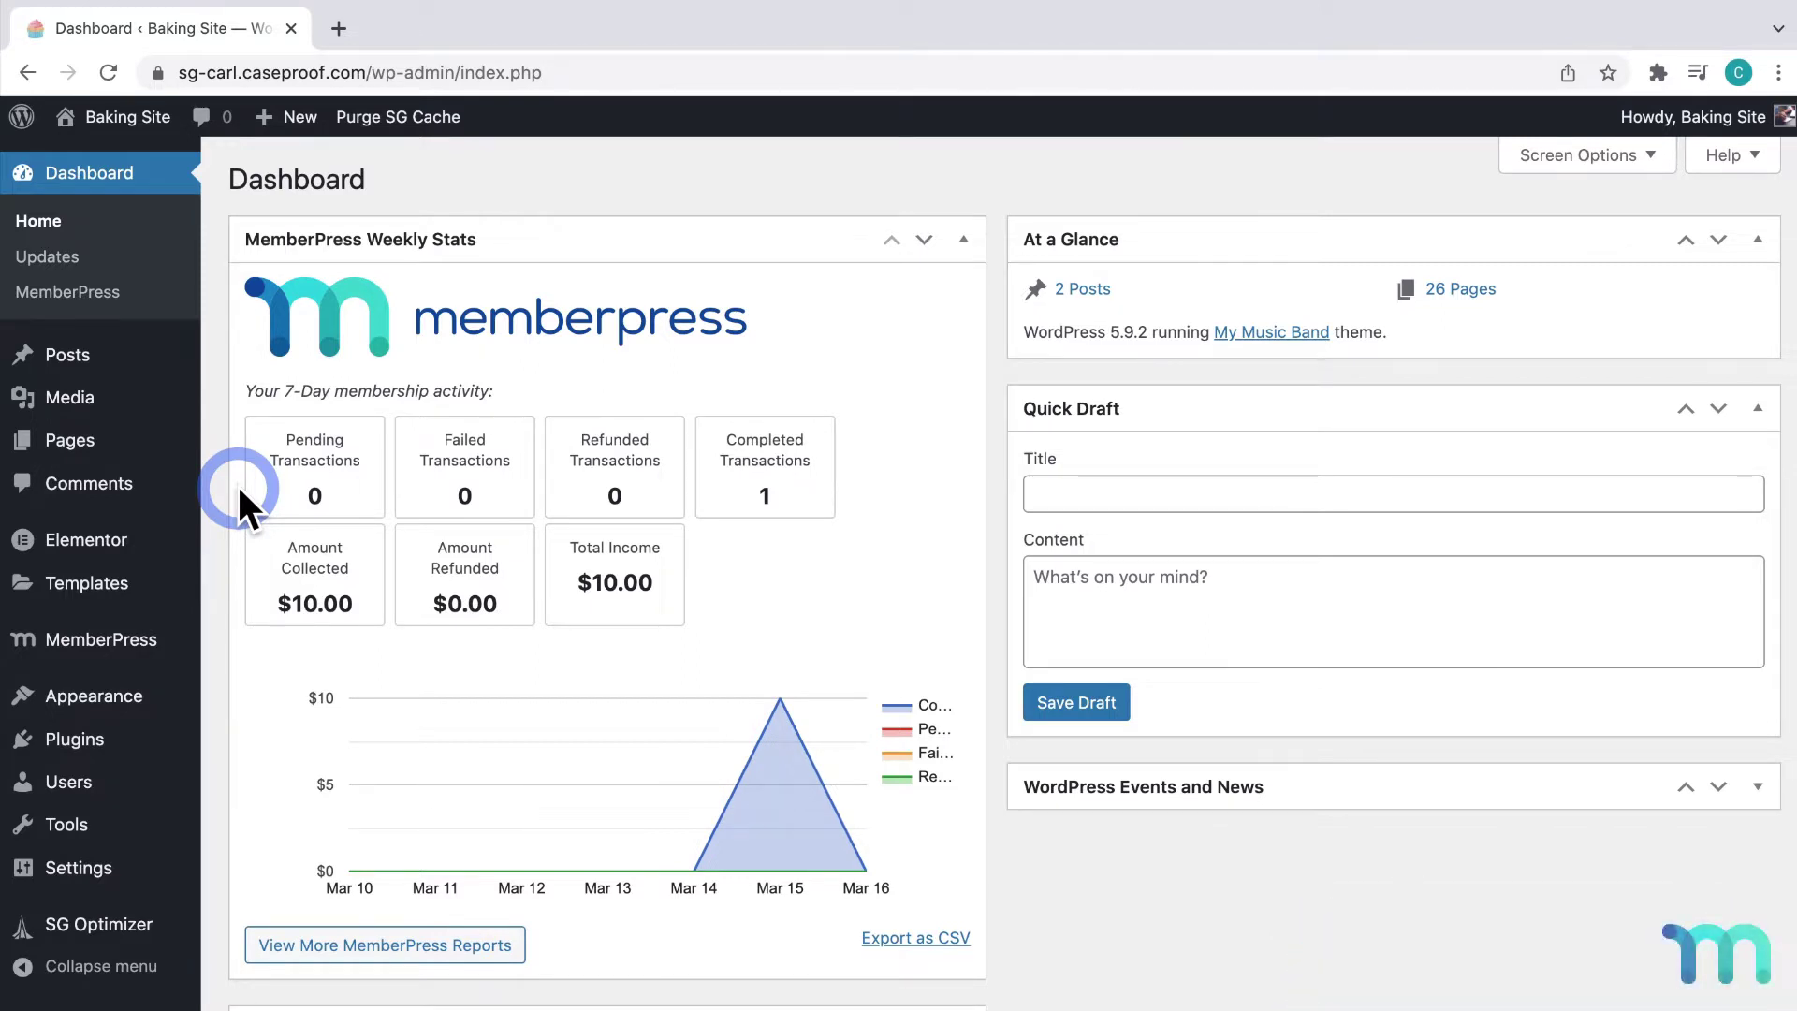
# Open the Basic membership from the Memberships list, then the Basic and Pro group from Groups
pyautogui.moveTo(148, 644)
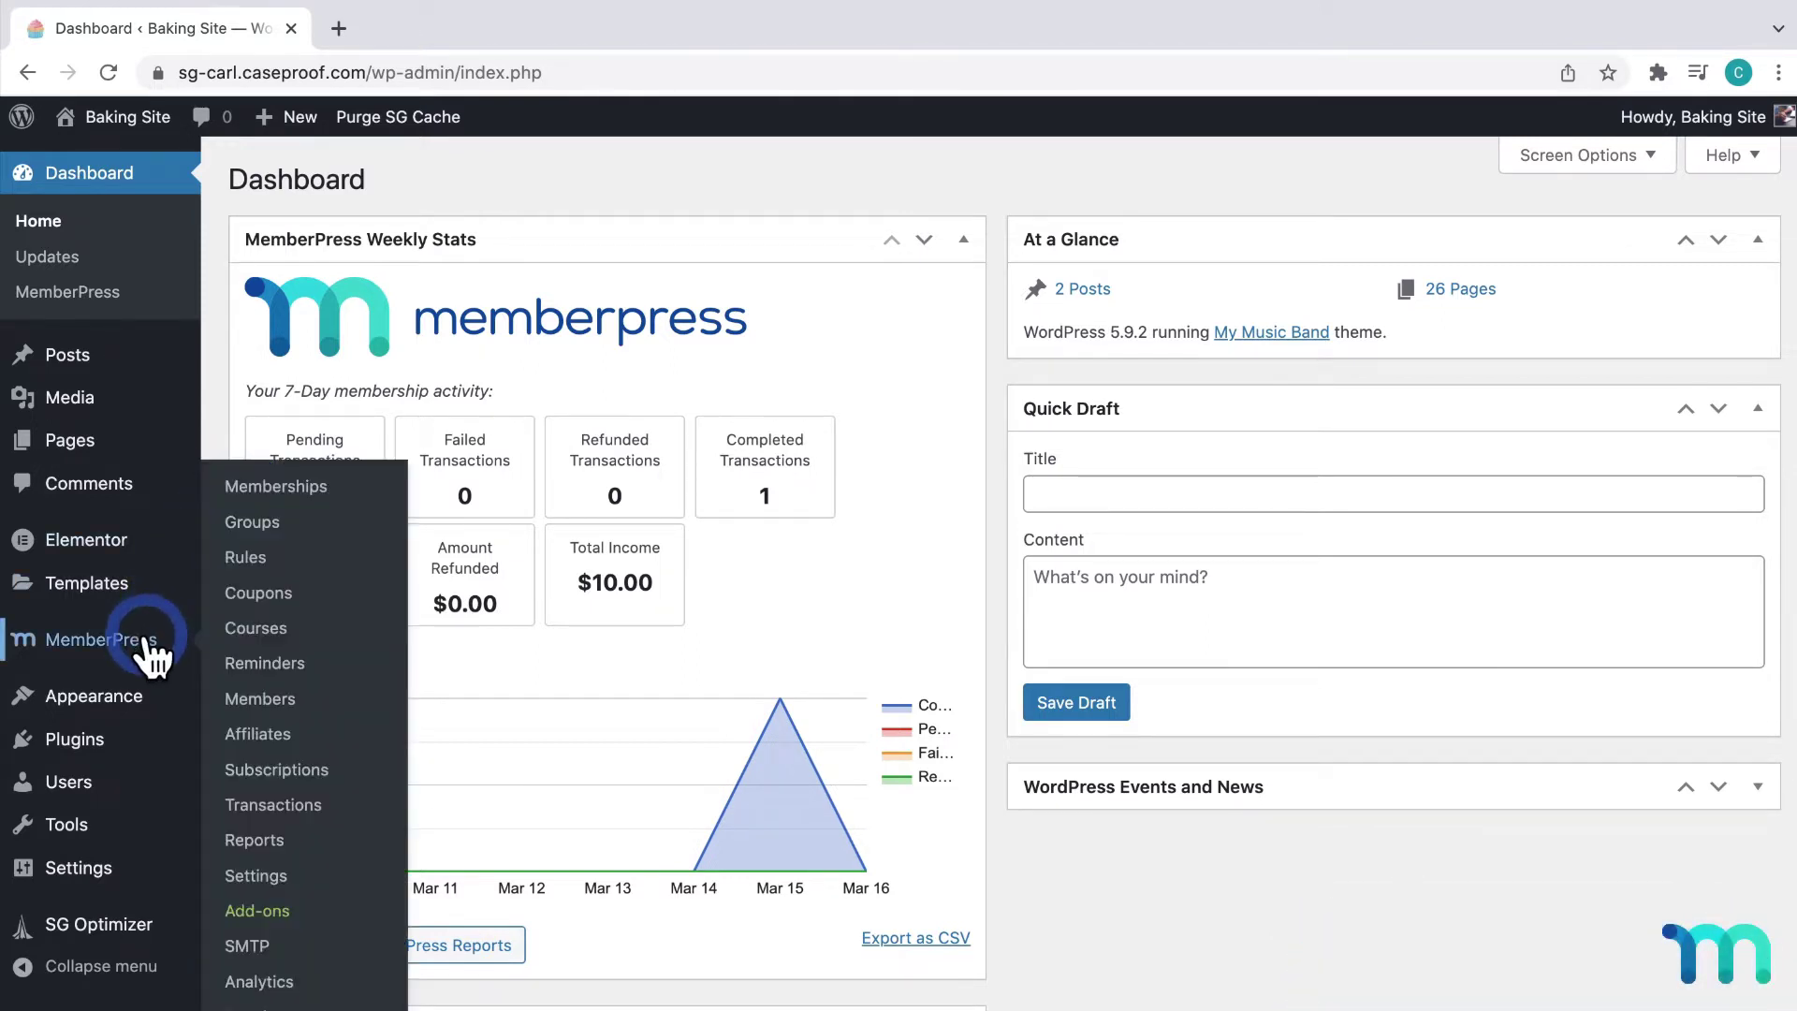
pyautogui.click(284, 488)
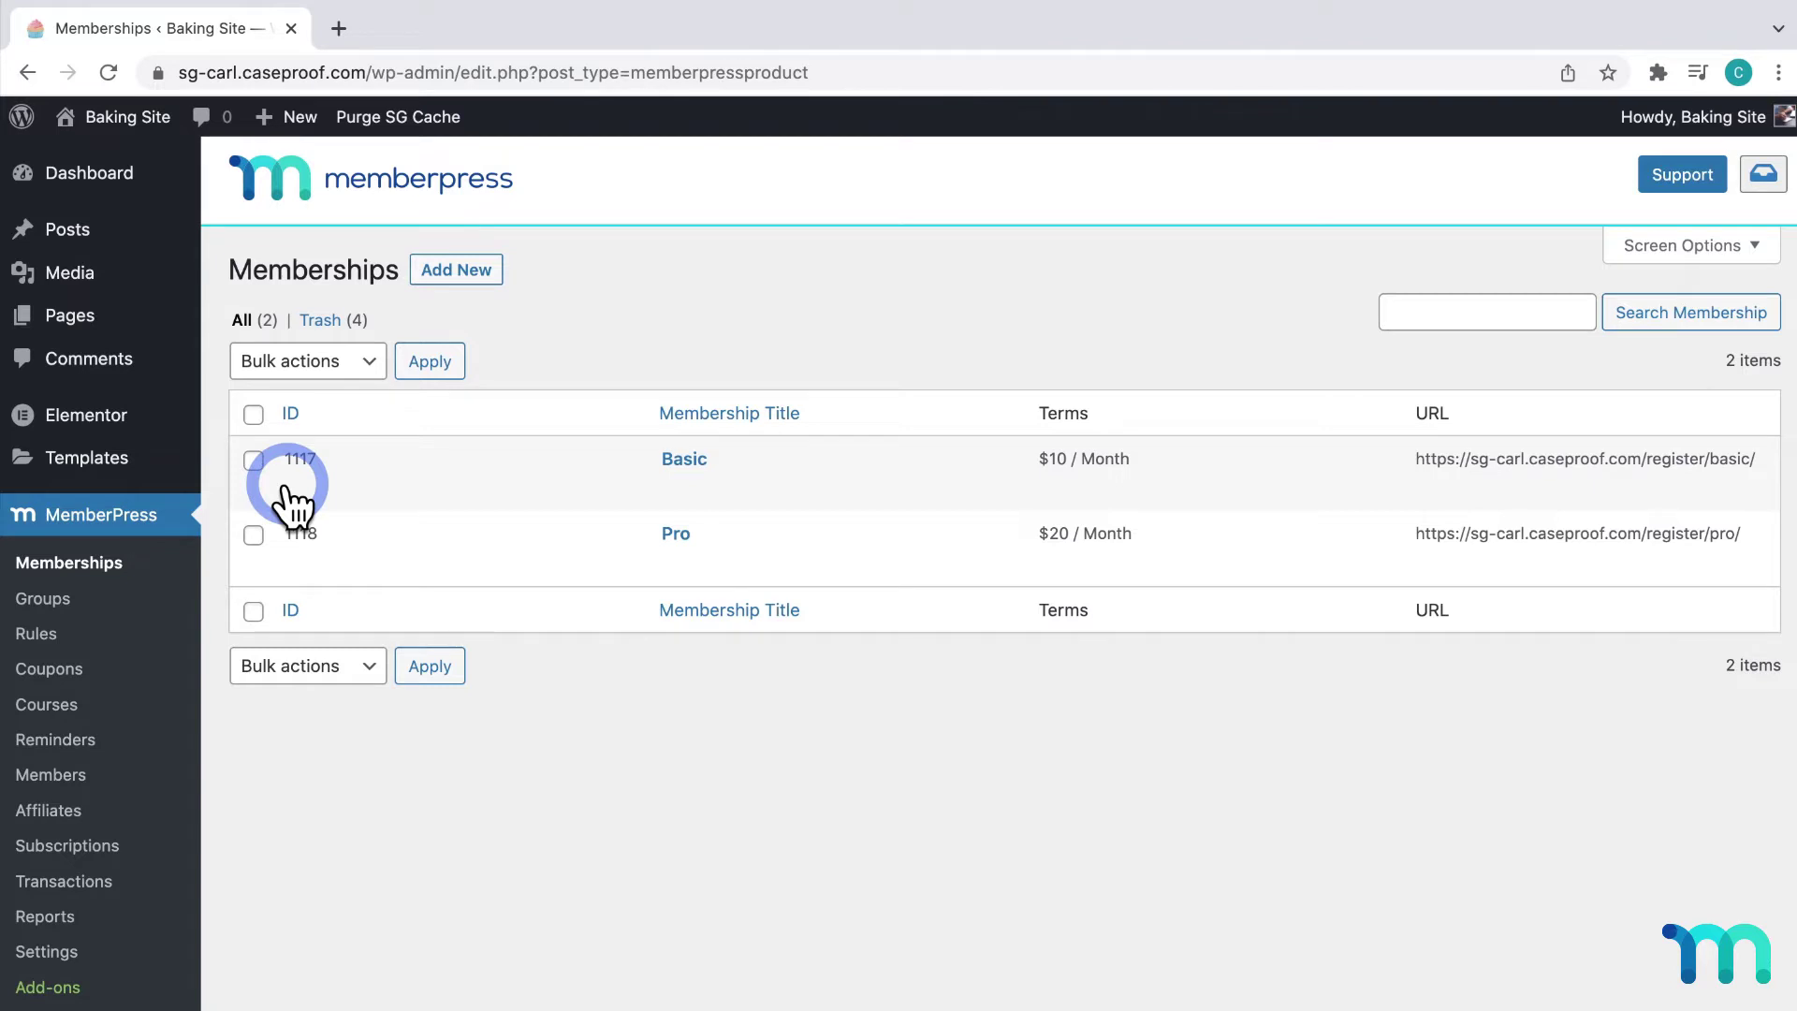
pyautogui.click(677, 460)
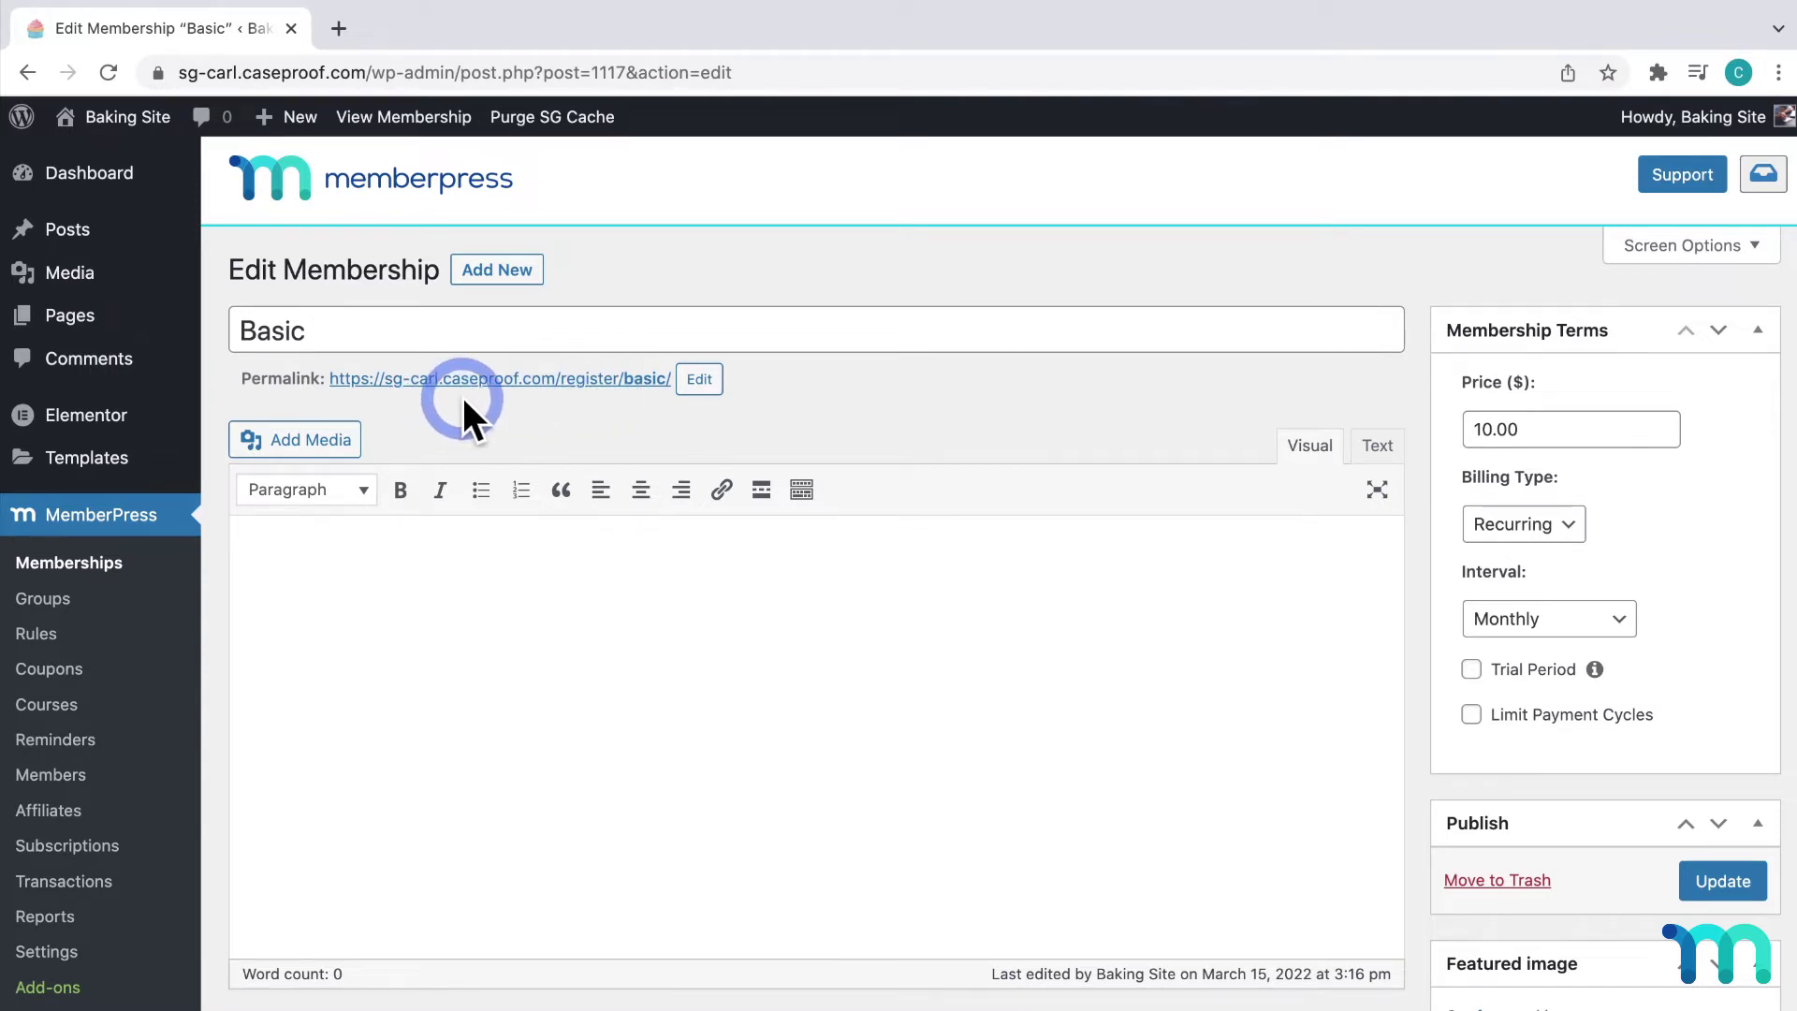
pyautogui.click(56, 599)
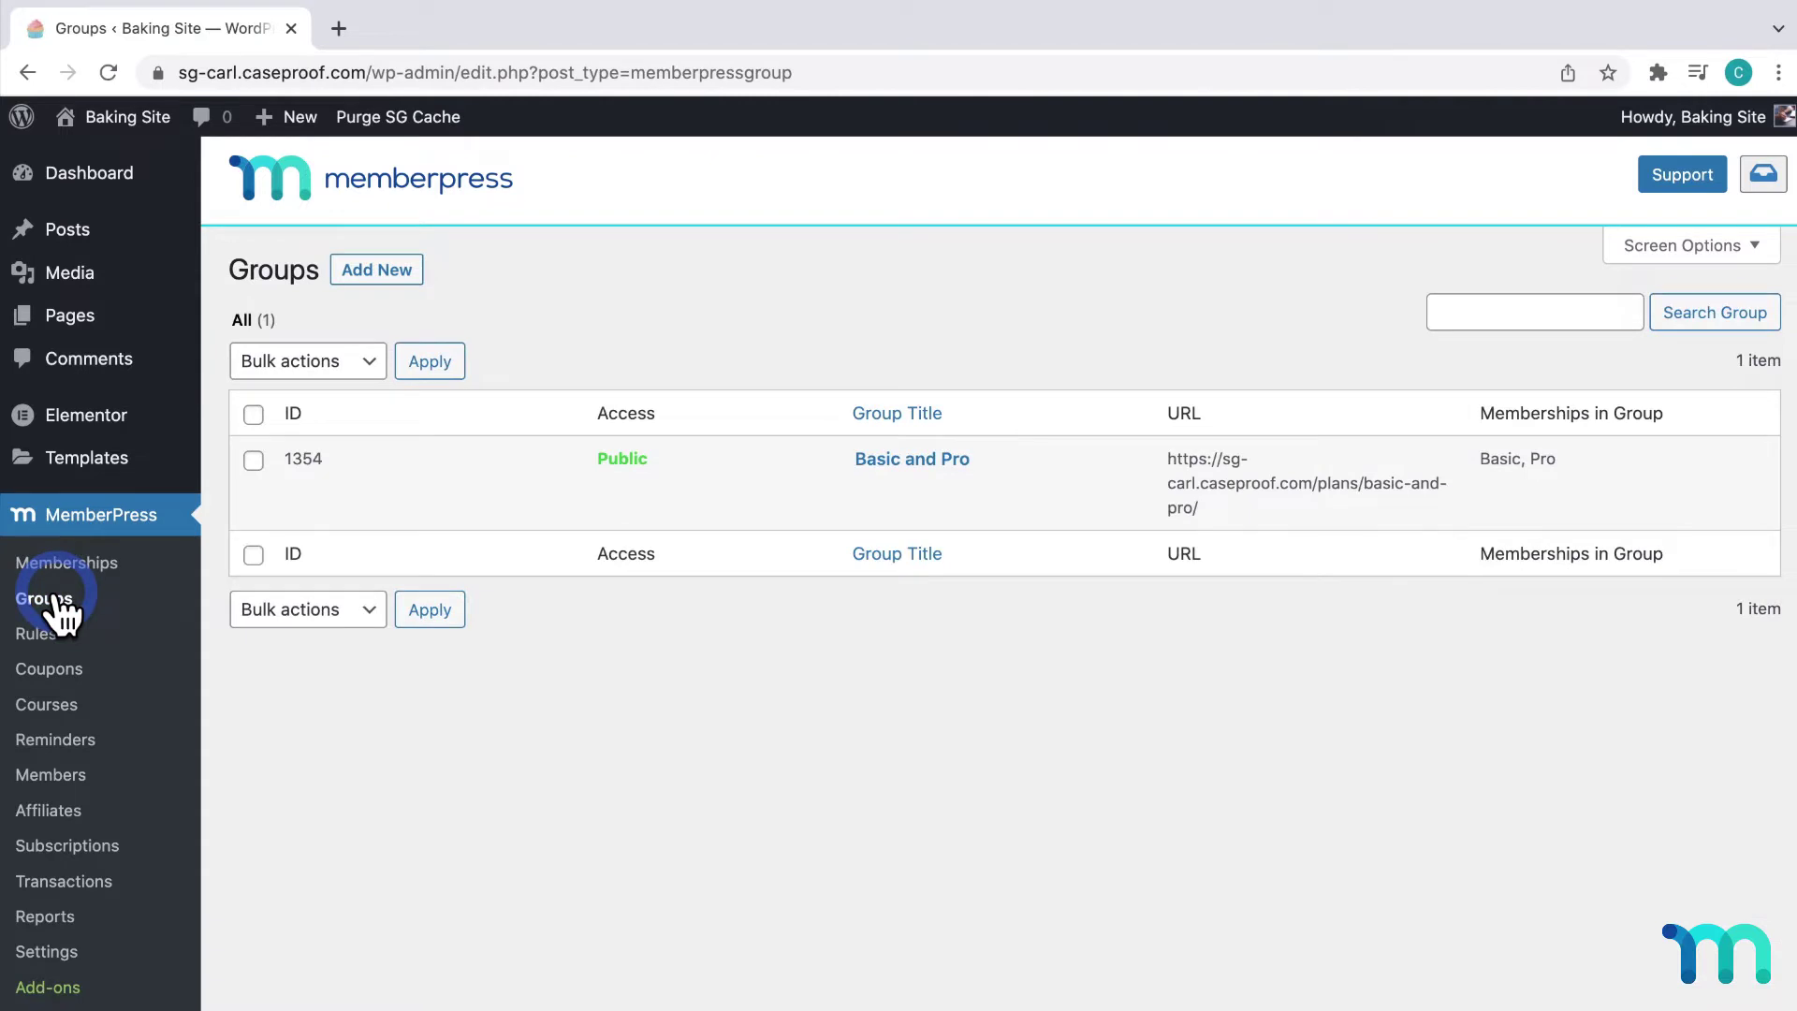
pyautogui.click(879, 461)
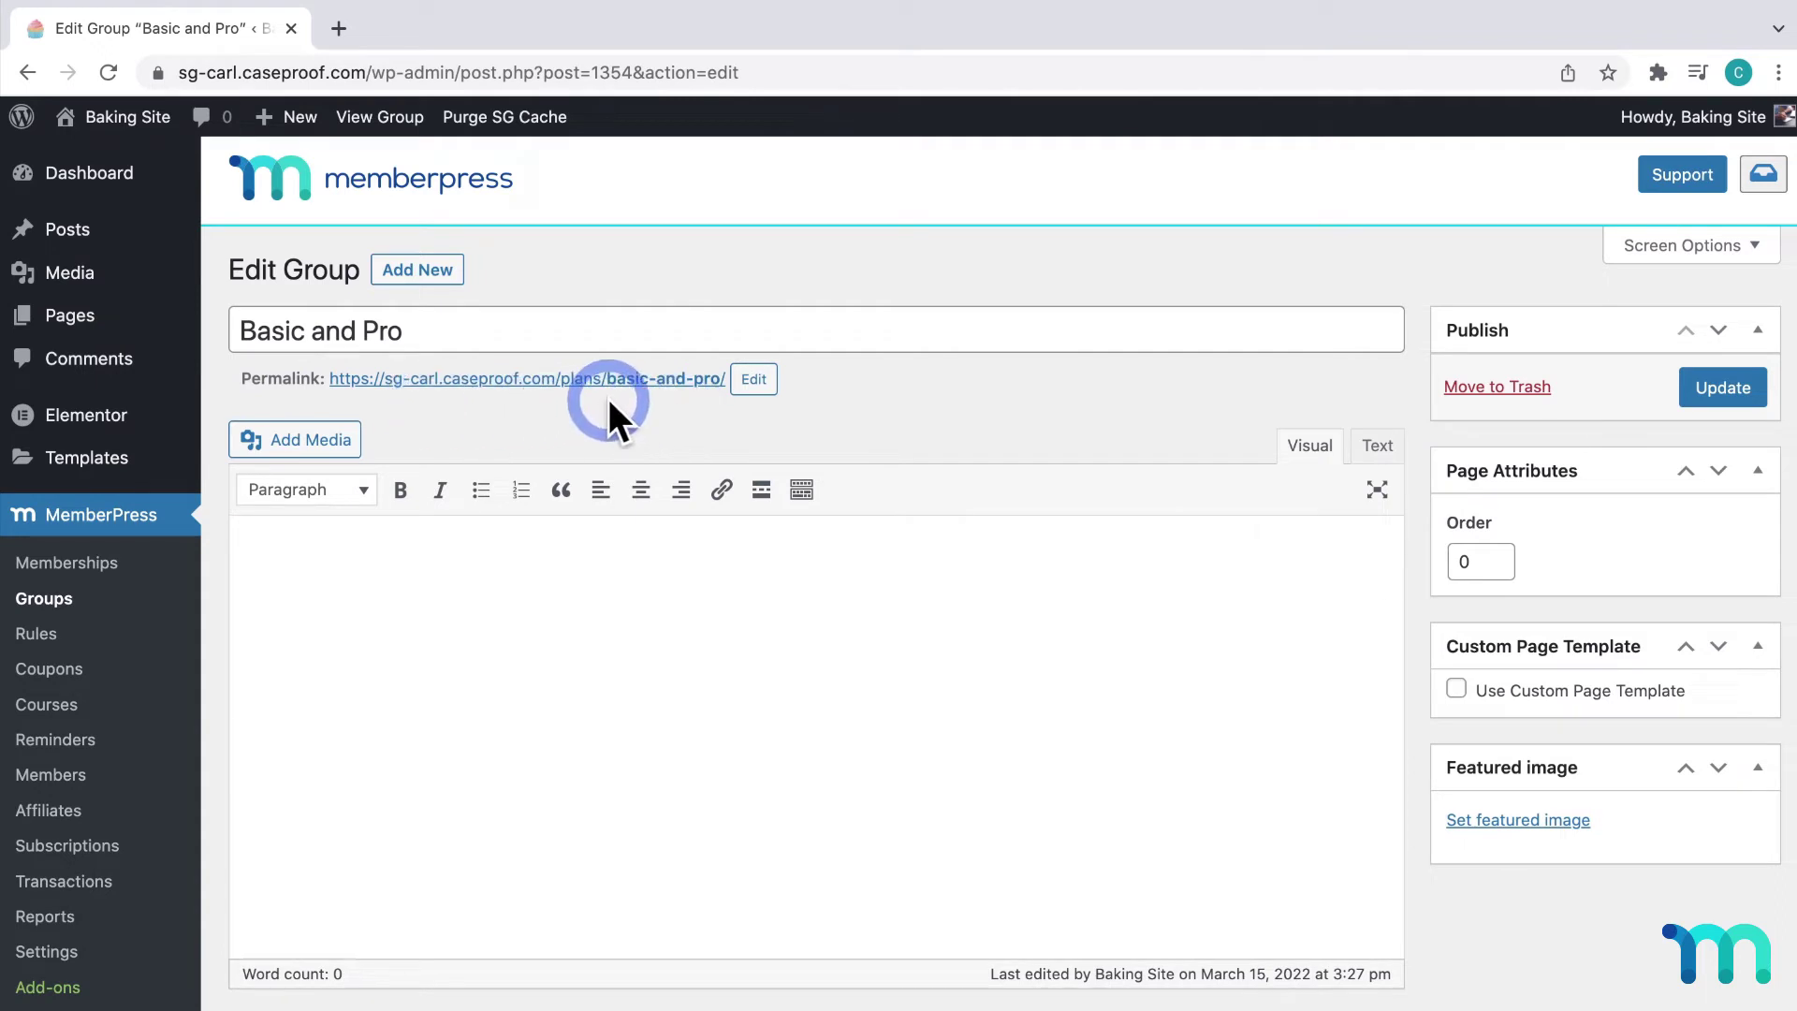
# Open the /plans/basic-and-pro/ permalink in a new tab to see the $10 and $20 monthly plans
pyautogui.rightClick(638, 372)
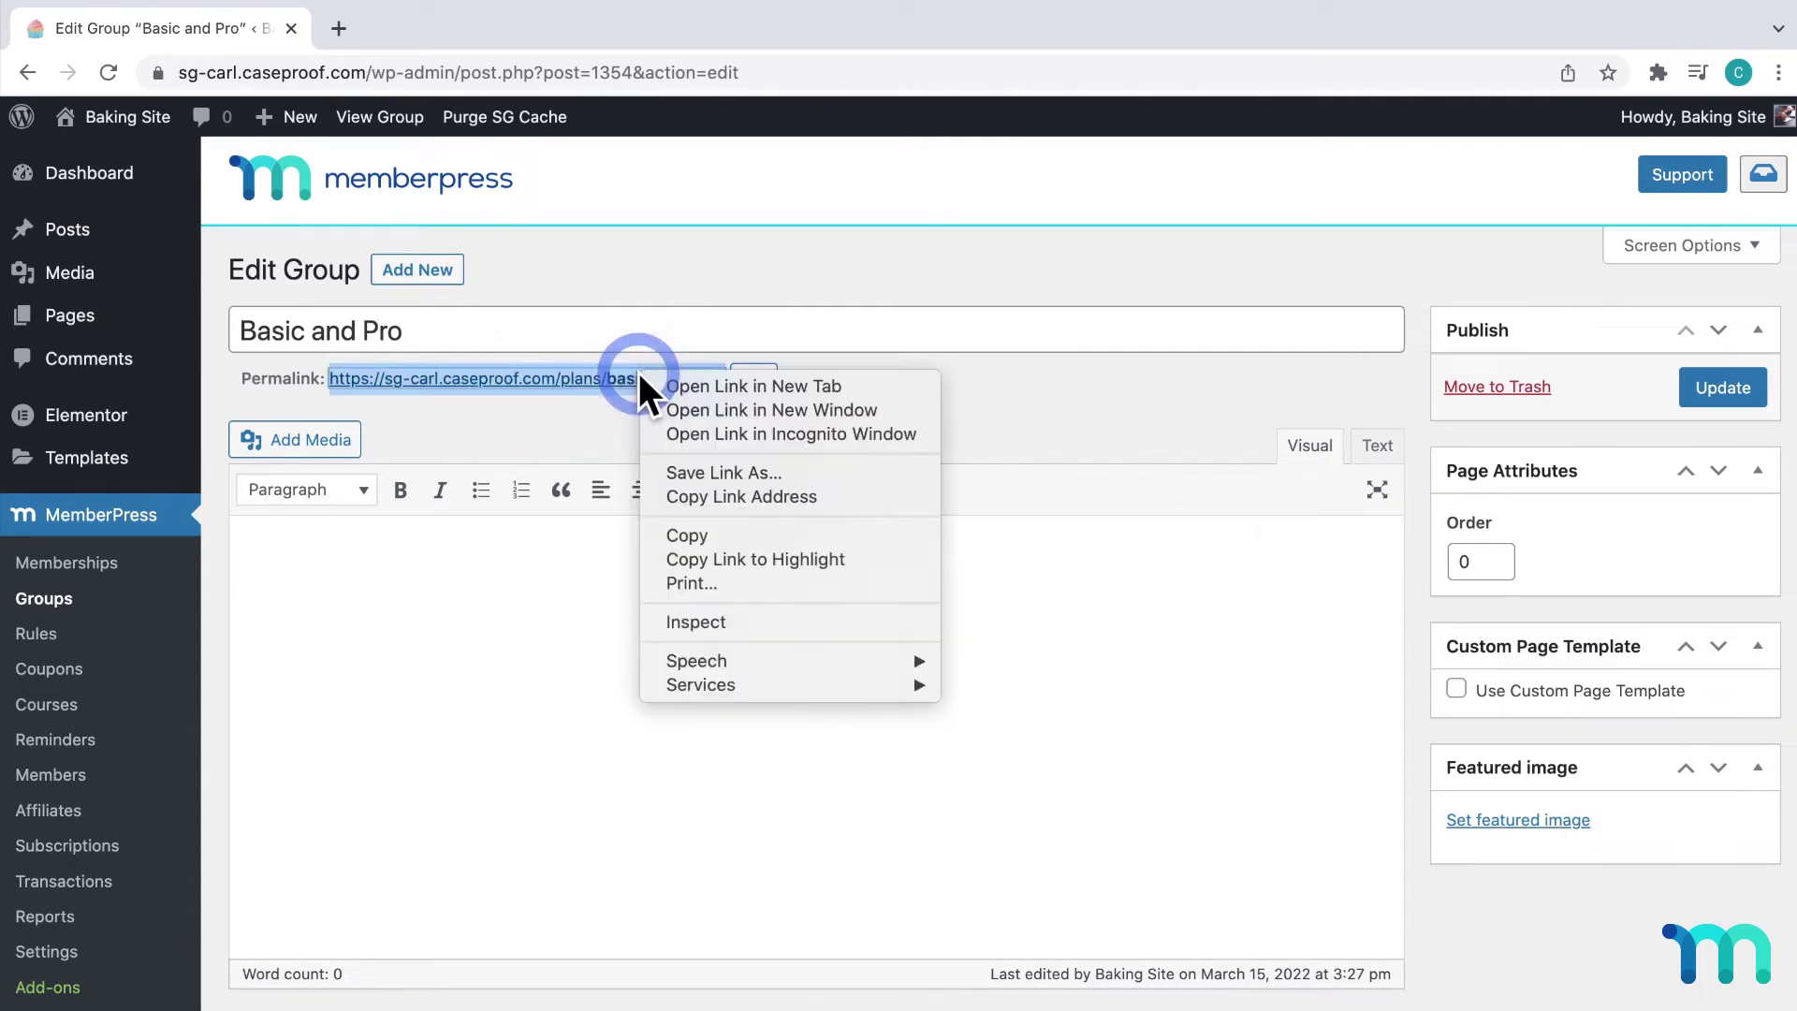
pyautogui.click(705, 389)
pyautogui.click(498, 36)
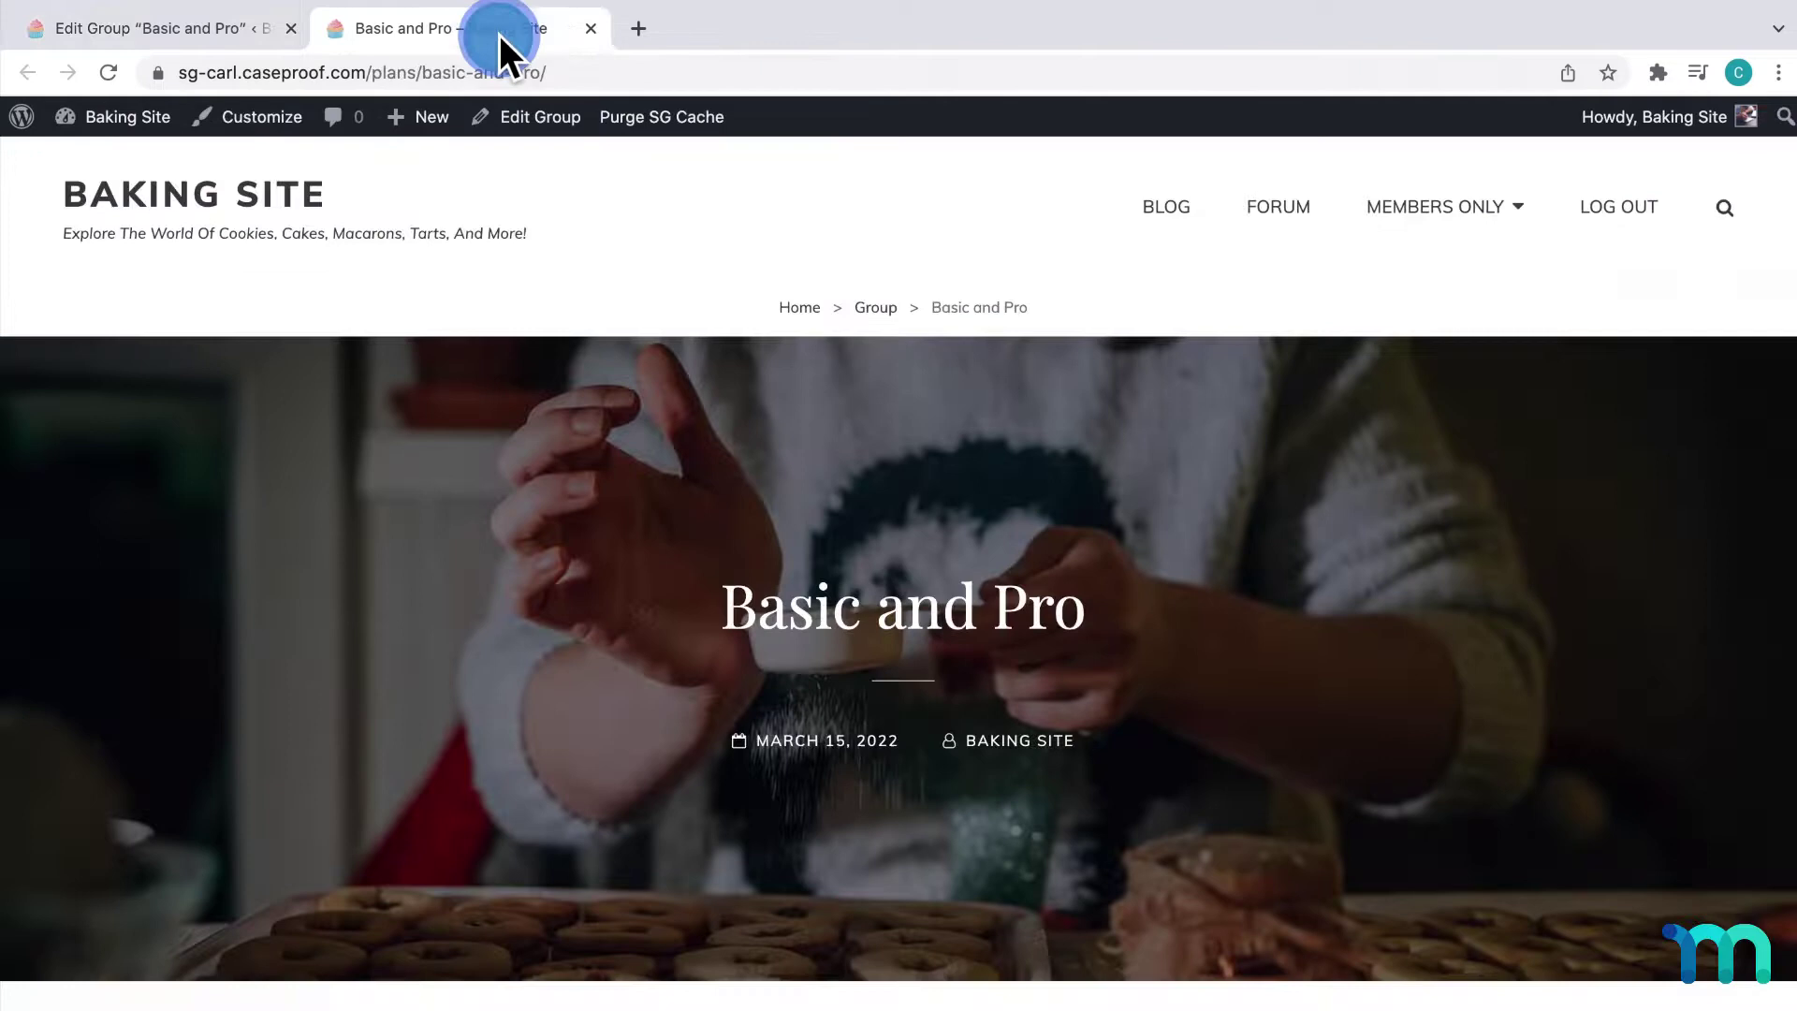
pyautogui.scroll(-10, 642, 365)
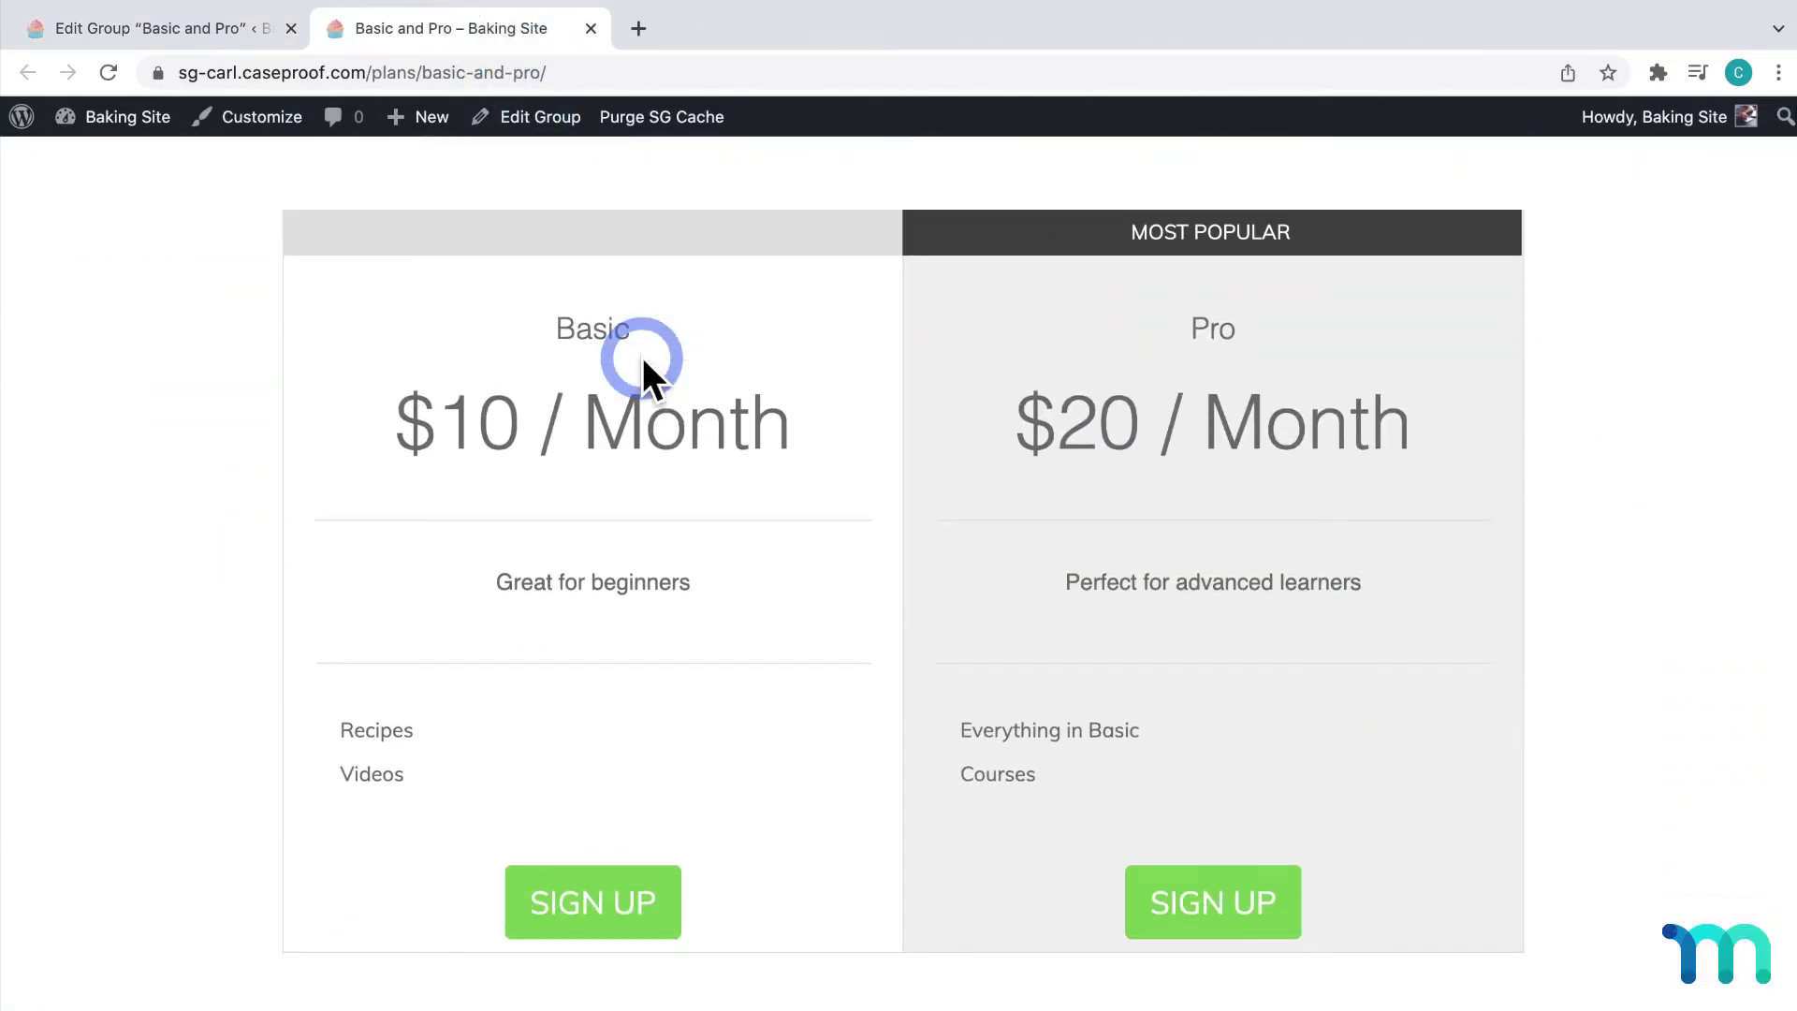
pyautogui.scroll(10, 642, 357)
pyautogui.moveTo(1484, 225)
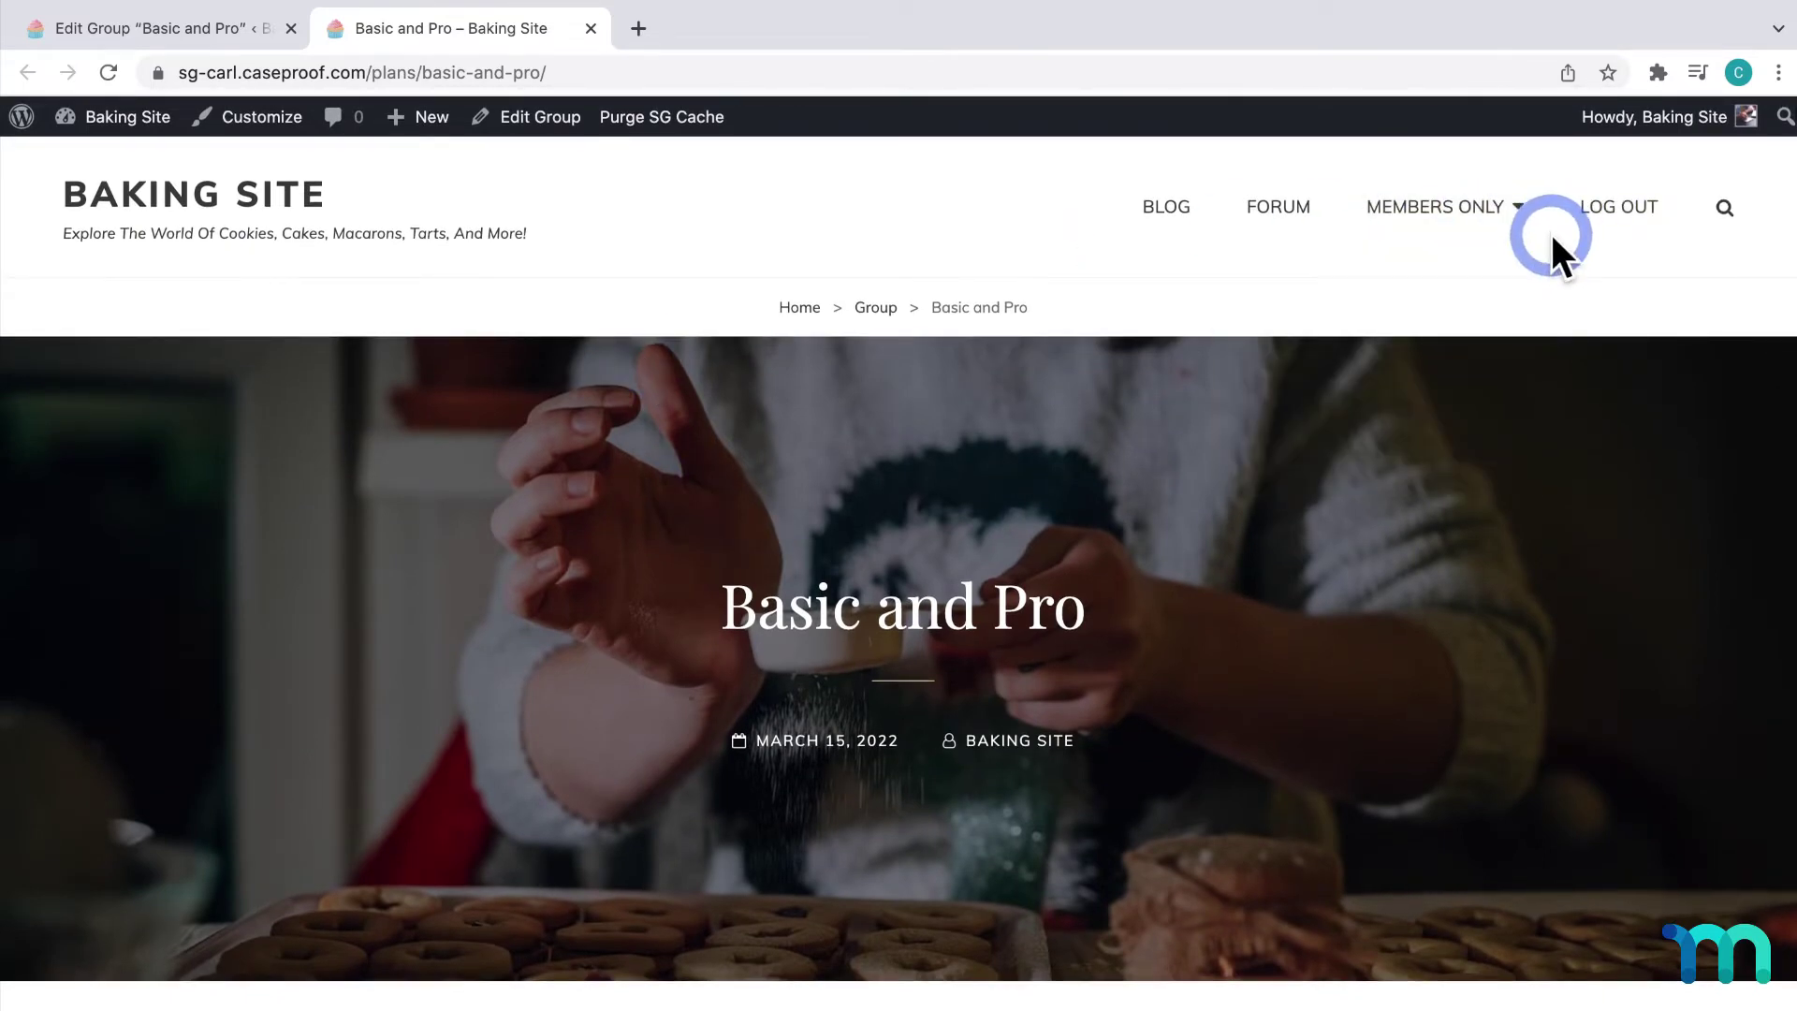
# Return to the admin tab and open Main Menu under Appearance > Menus
pyautogui.click(238, 34)
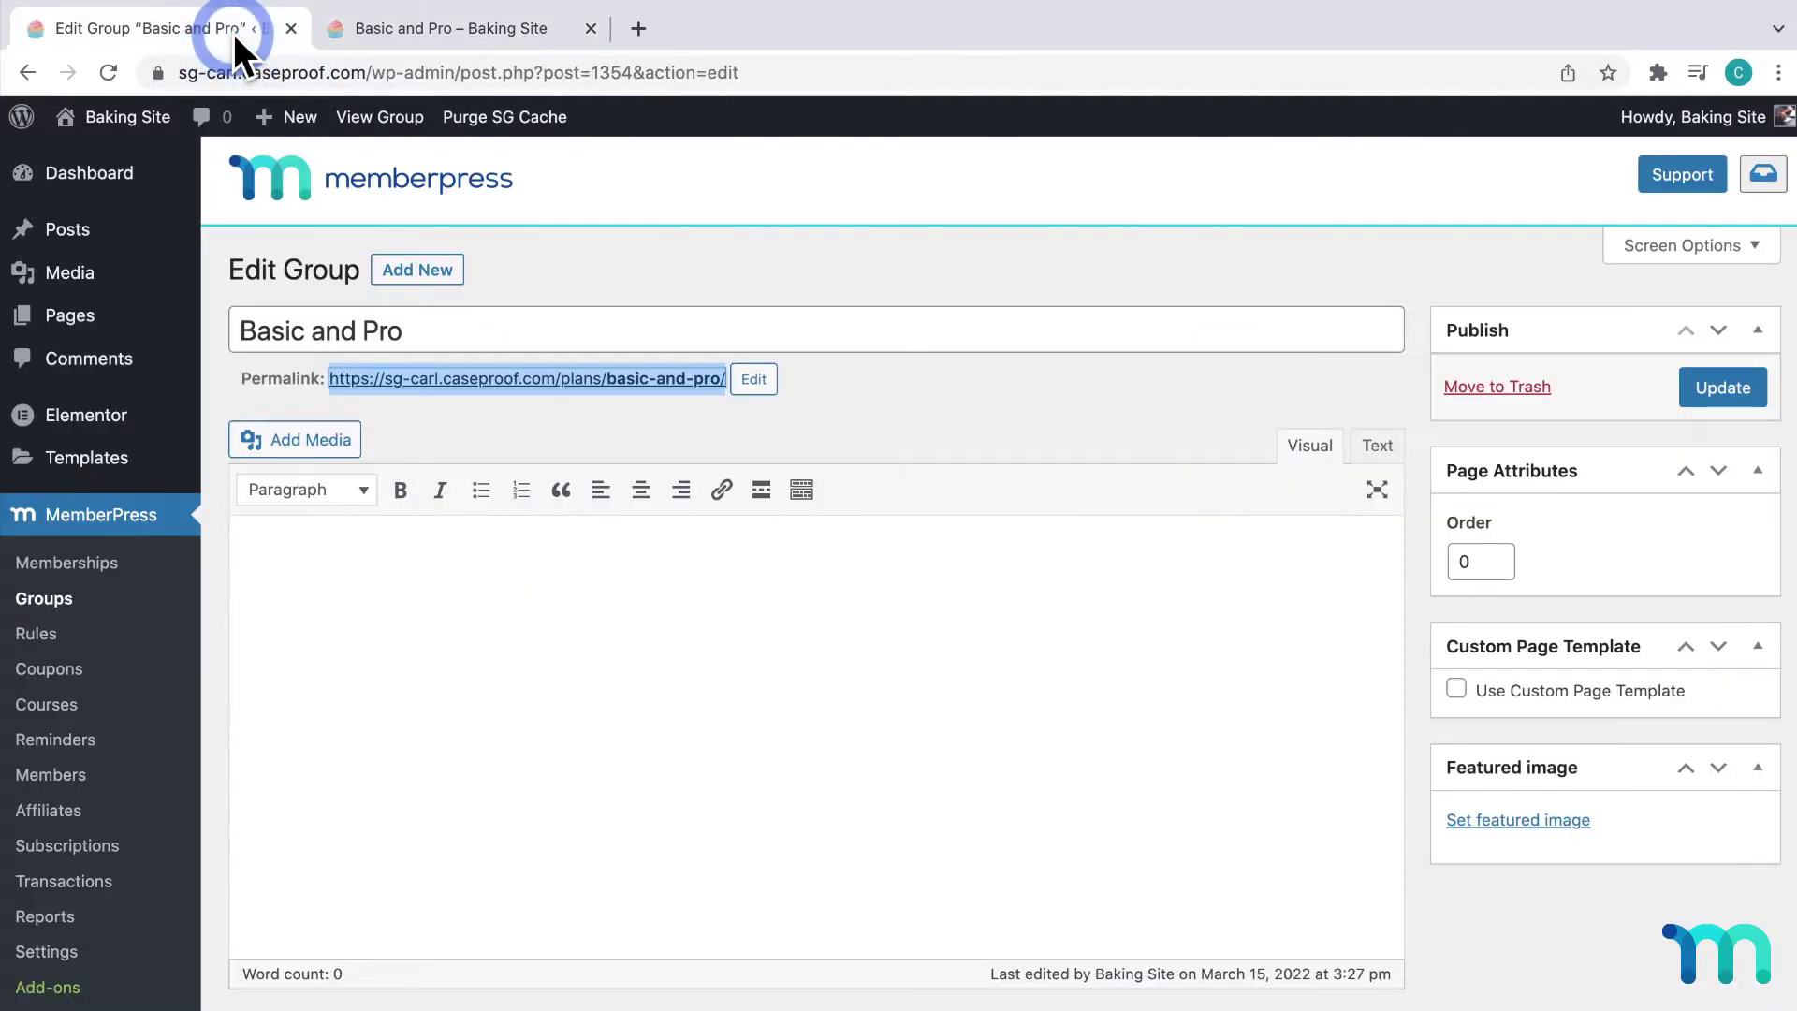
pyautogui.scroll(-6, 159, 373)
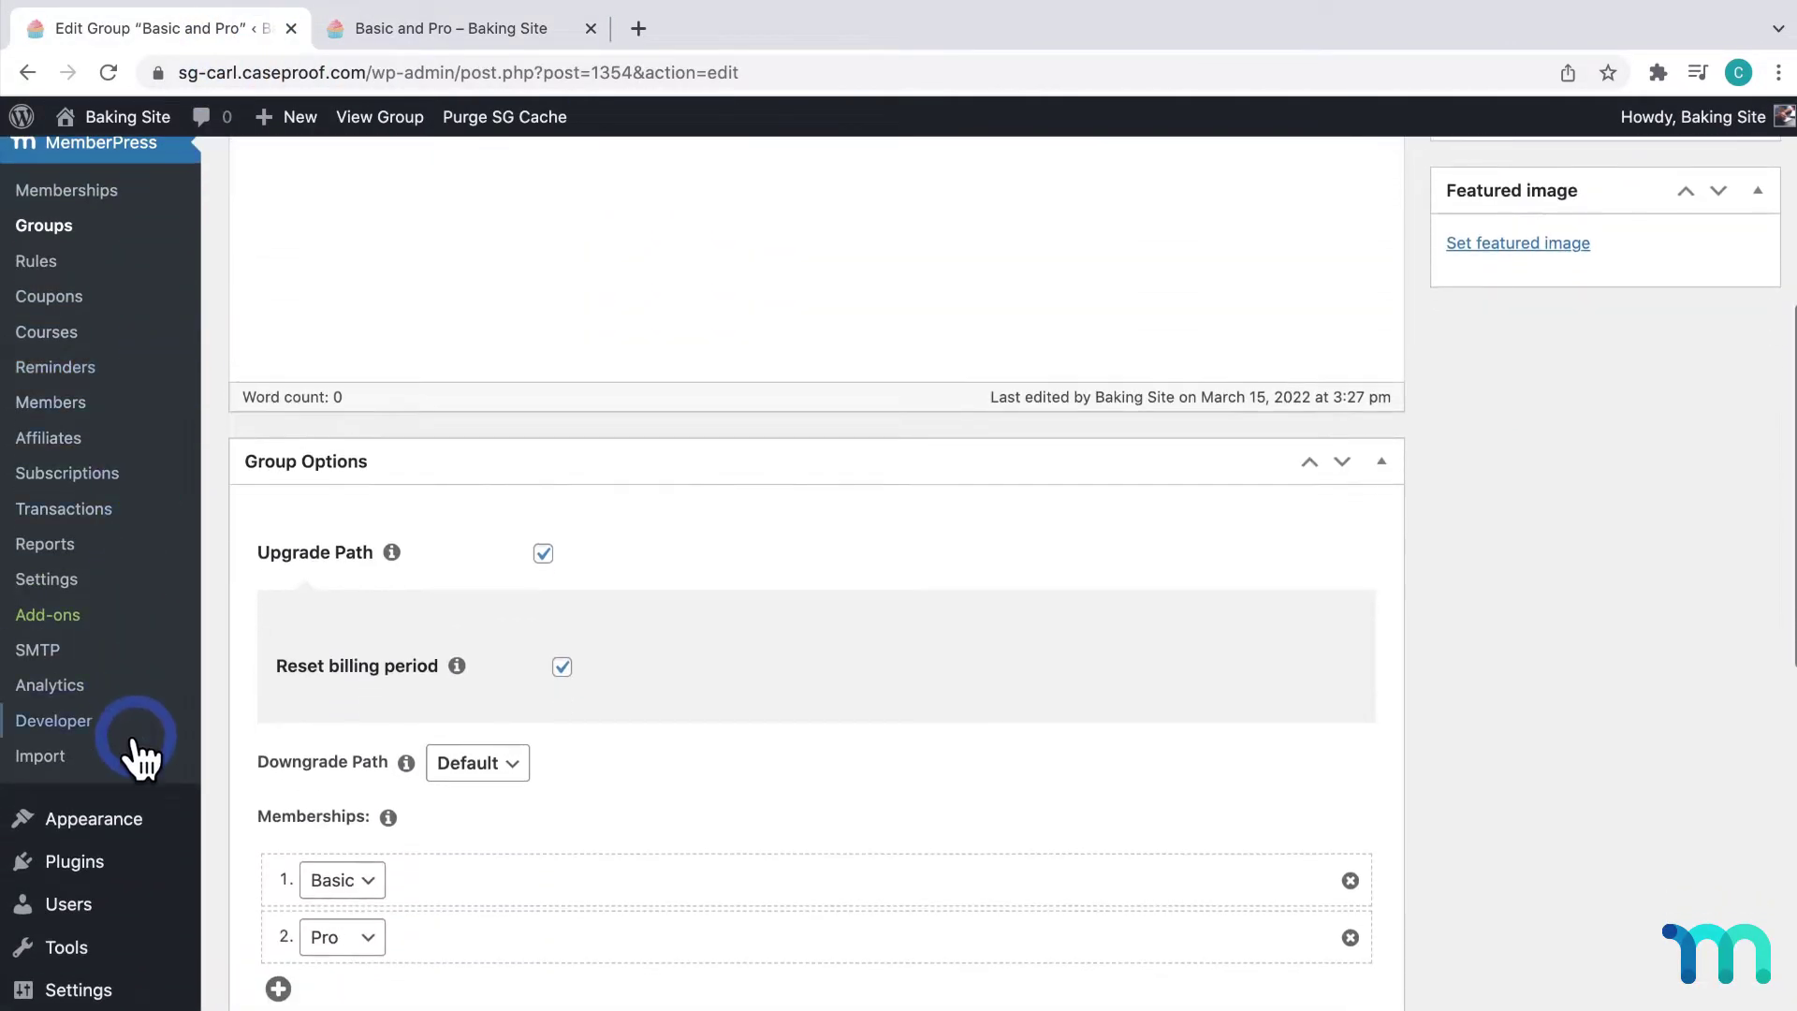
pyautogui.moveTo(133, 843)
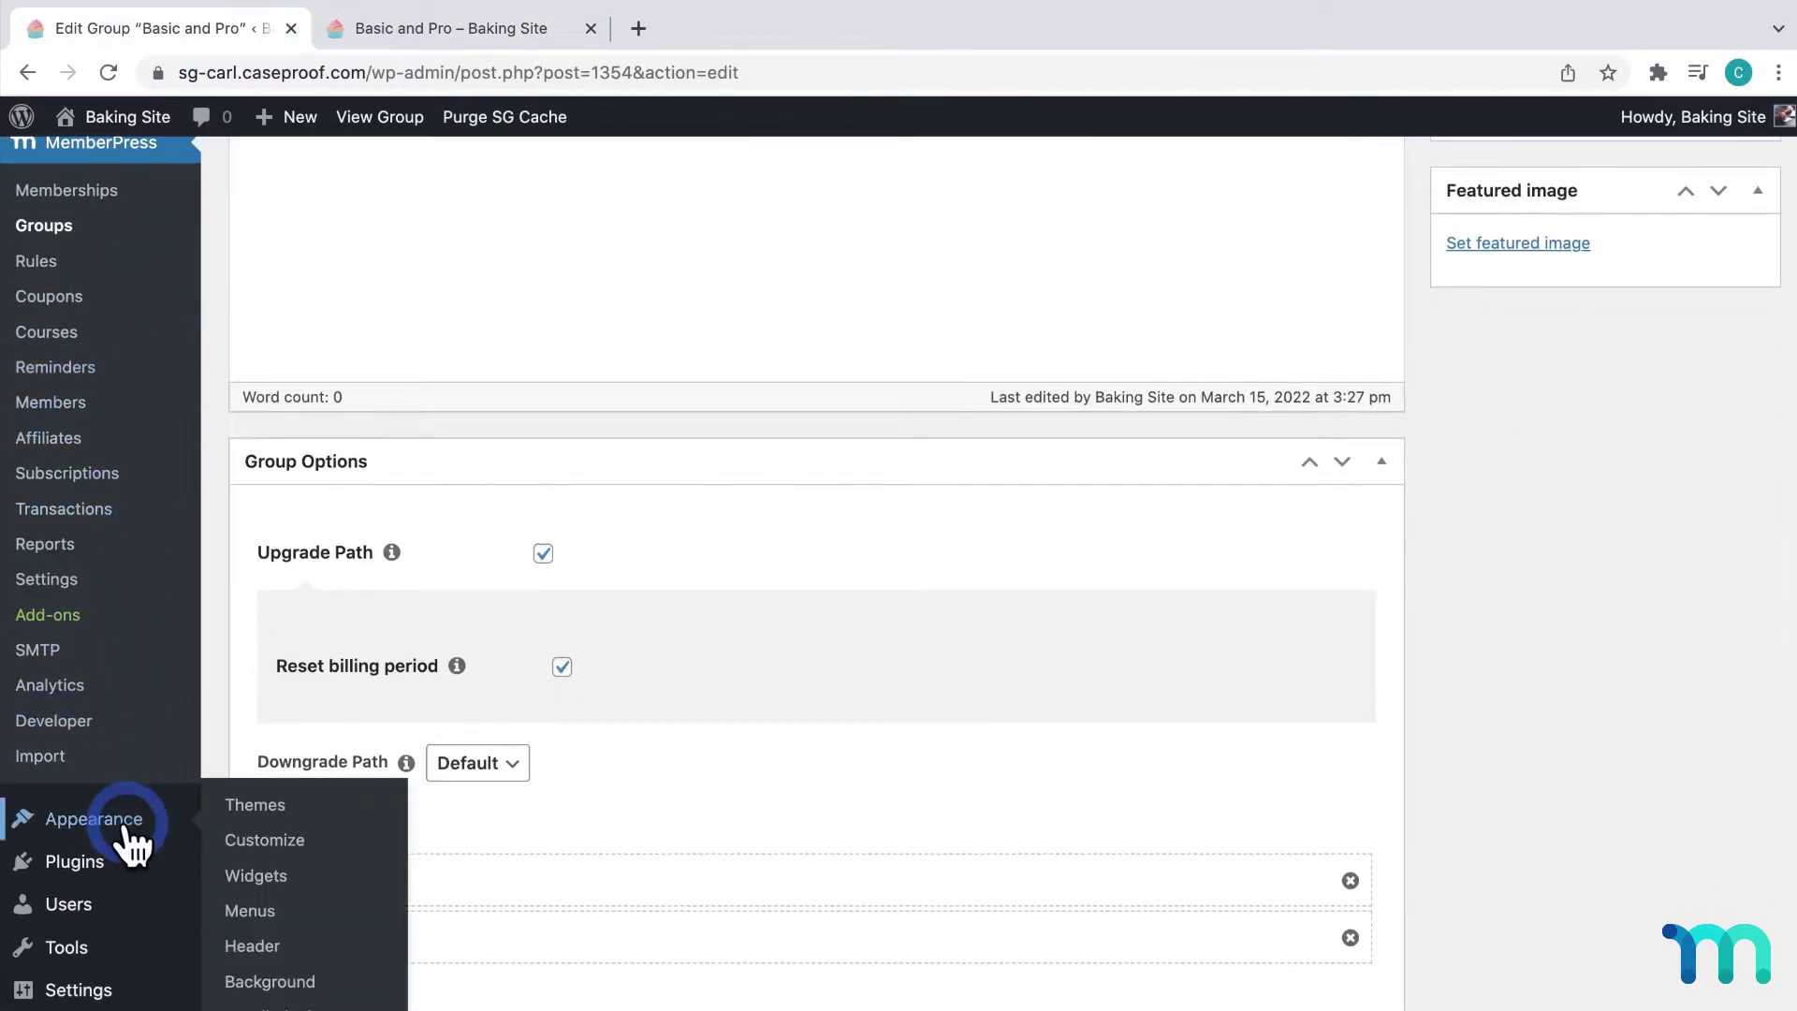
pyautogui.click(254, 912)
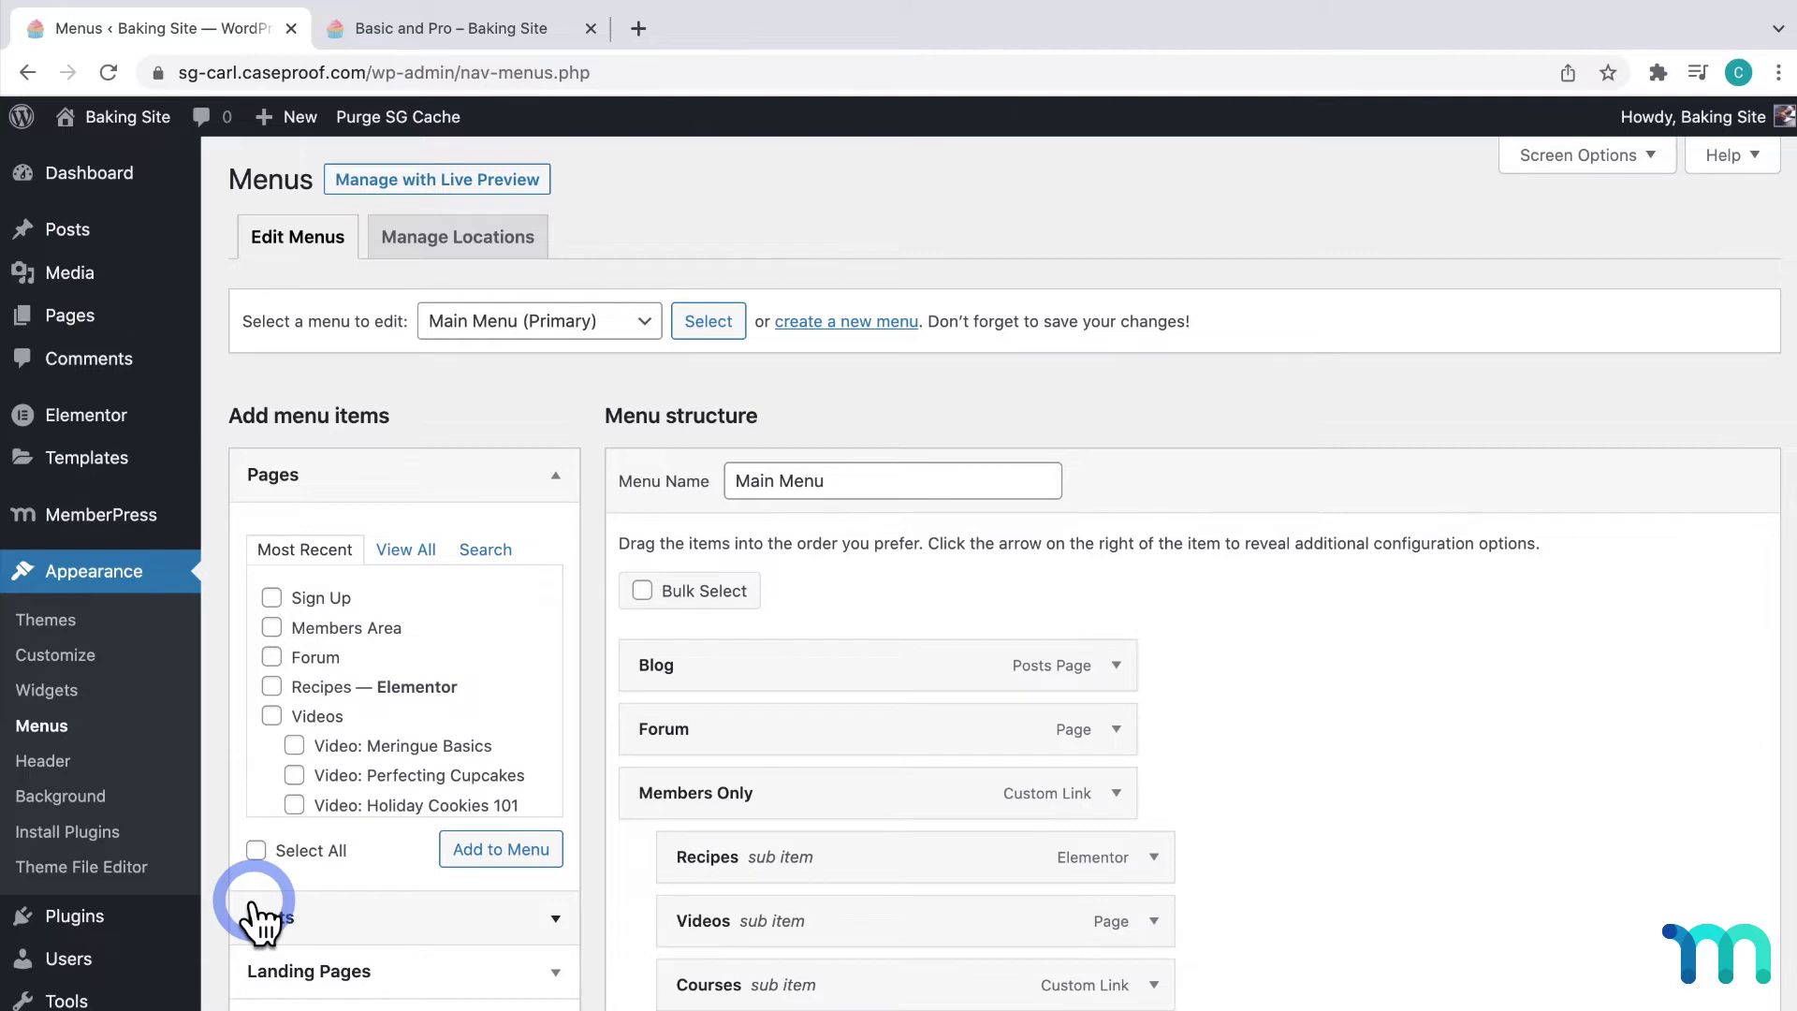
pyautogui.scroll(-3, 251, 906)
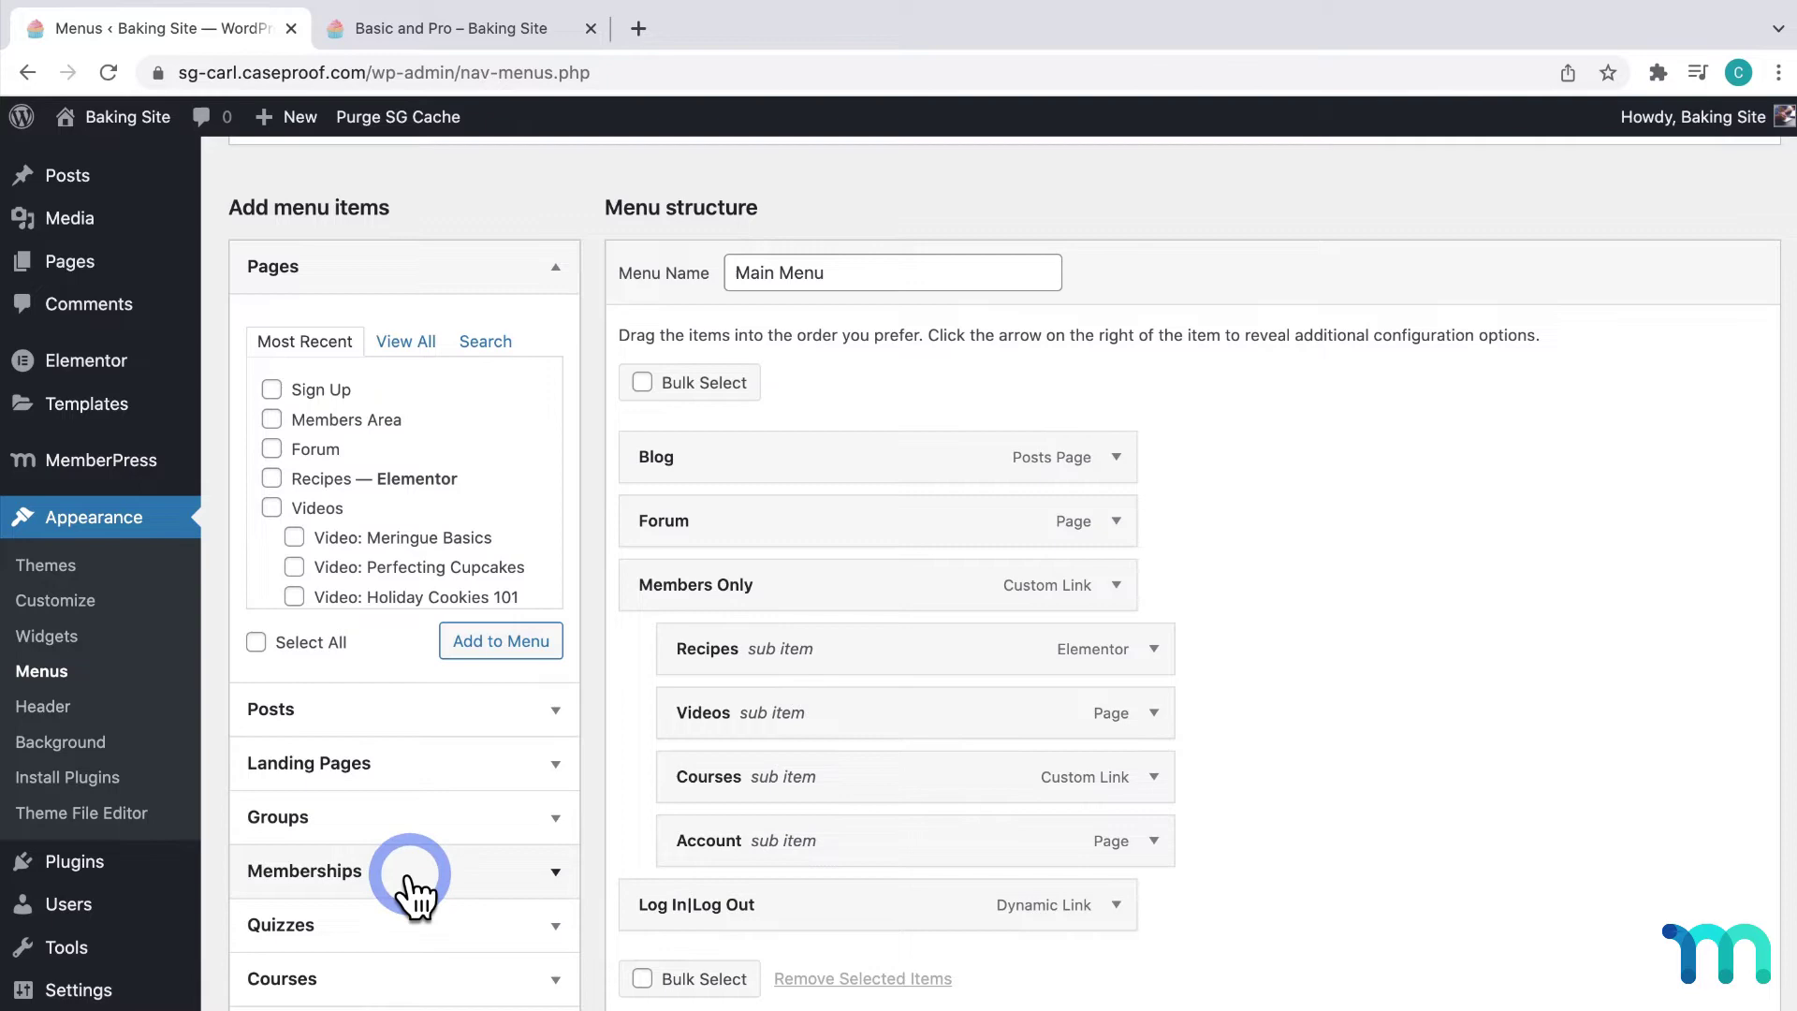
pyautogui.scroll(3, 1391, 604)
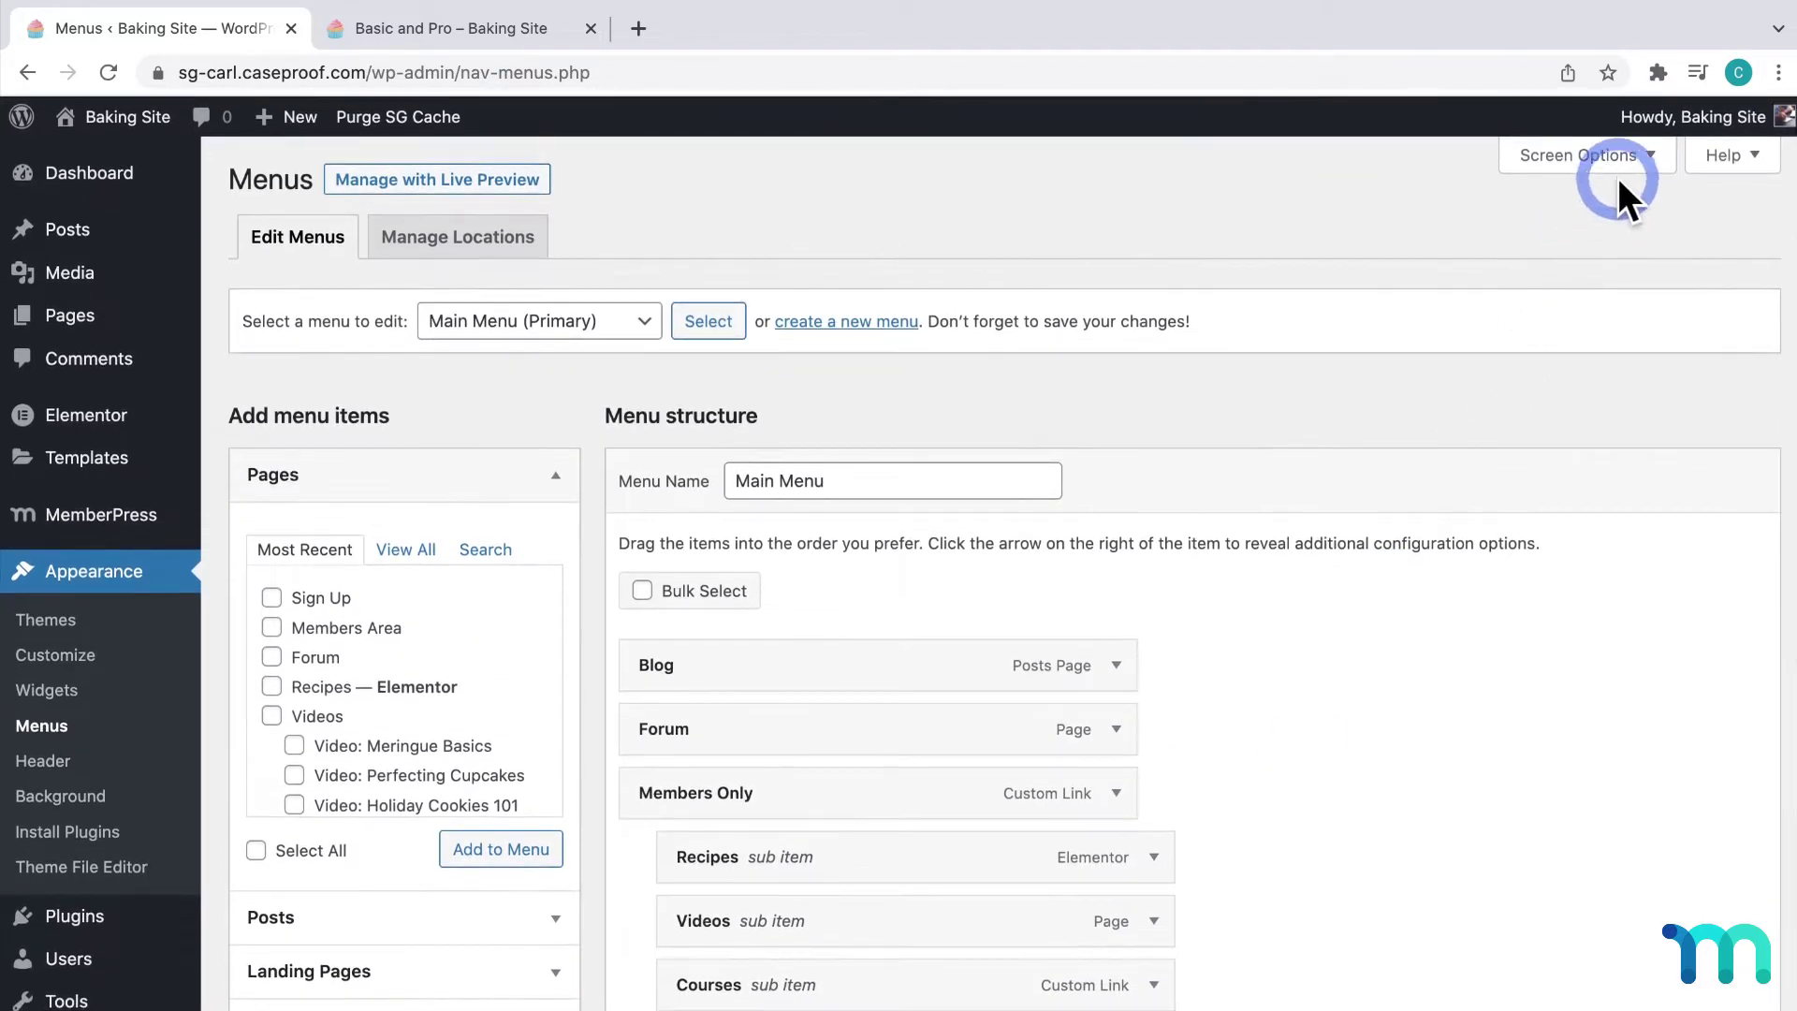
# Toggle Memberships off and back on in Screen Options, leaving it enabled
pyautogui.click(1629, 173)
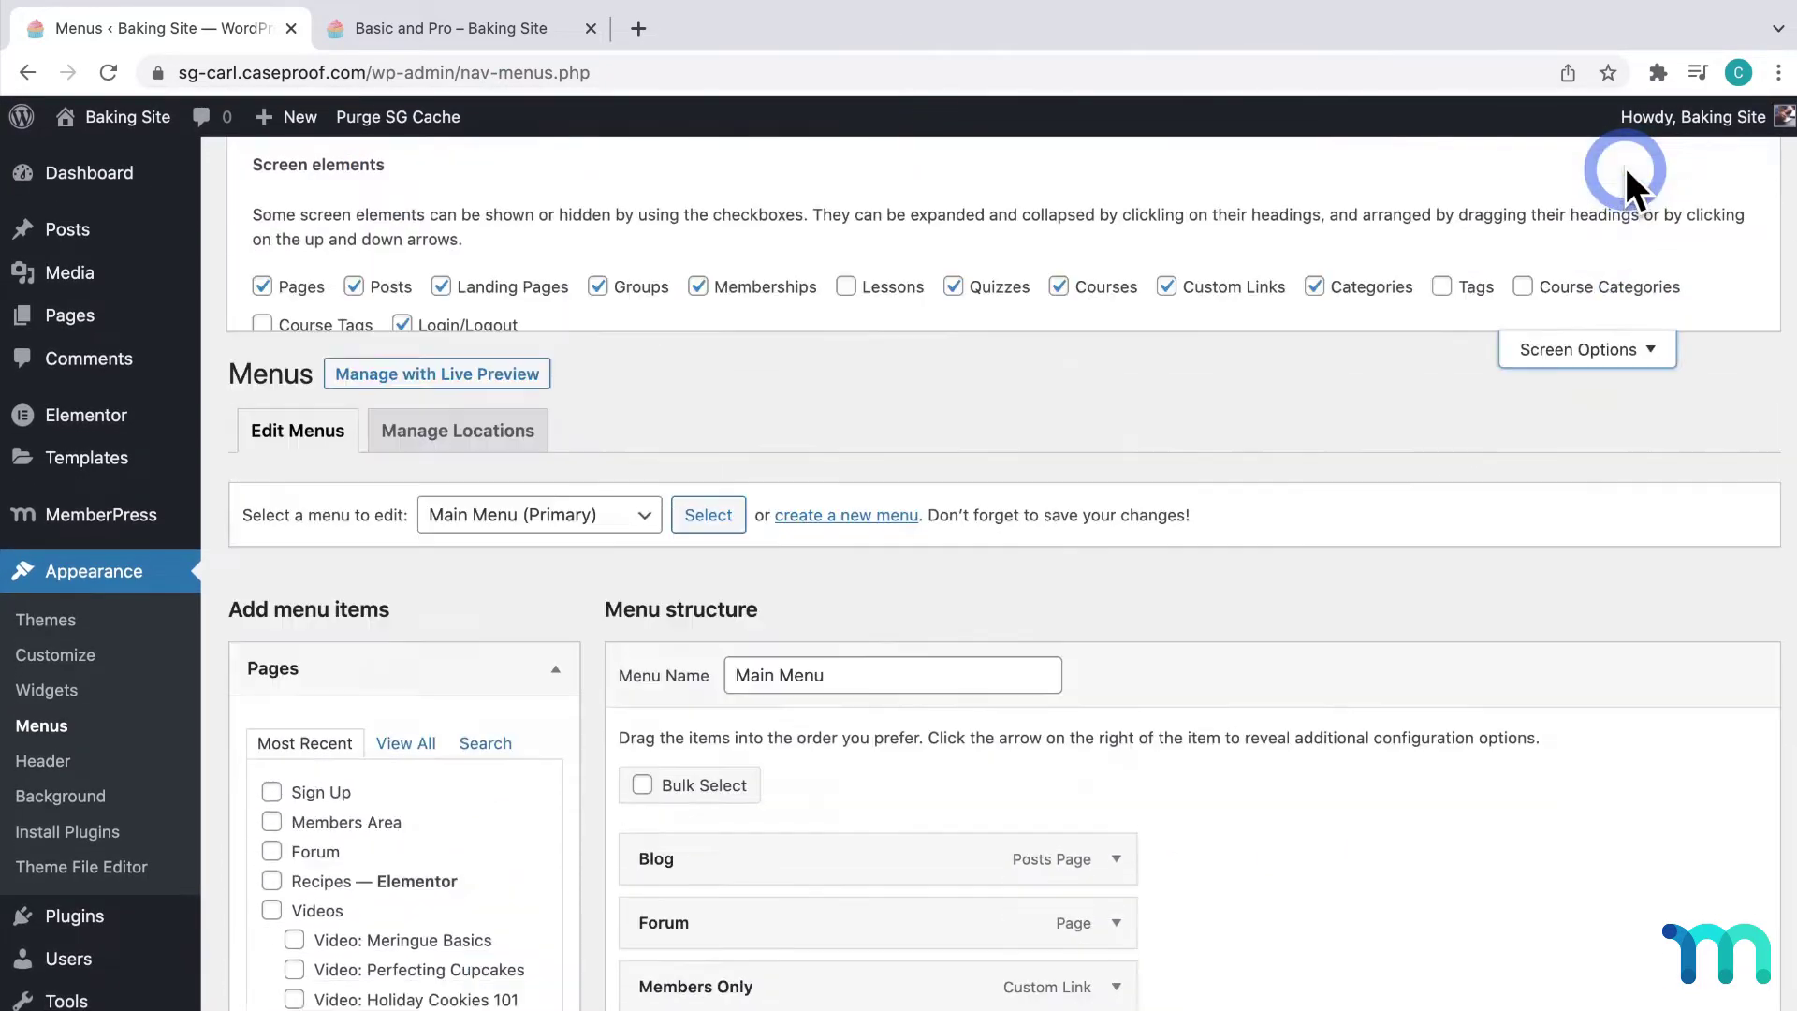
pyautogui.click(700, 292)
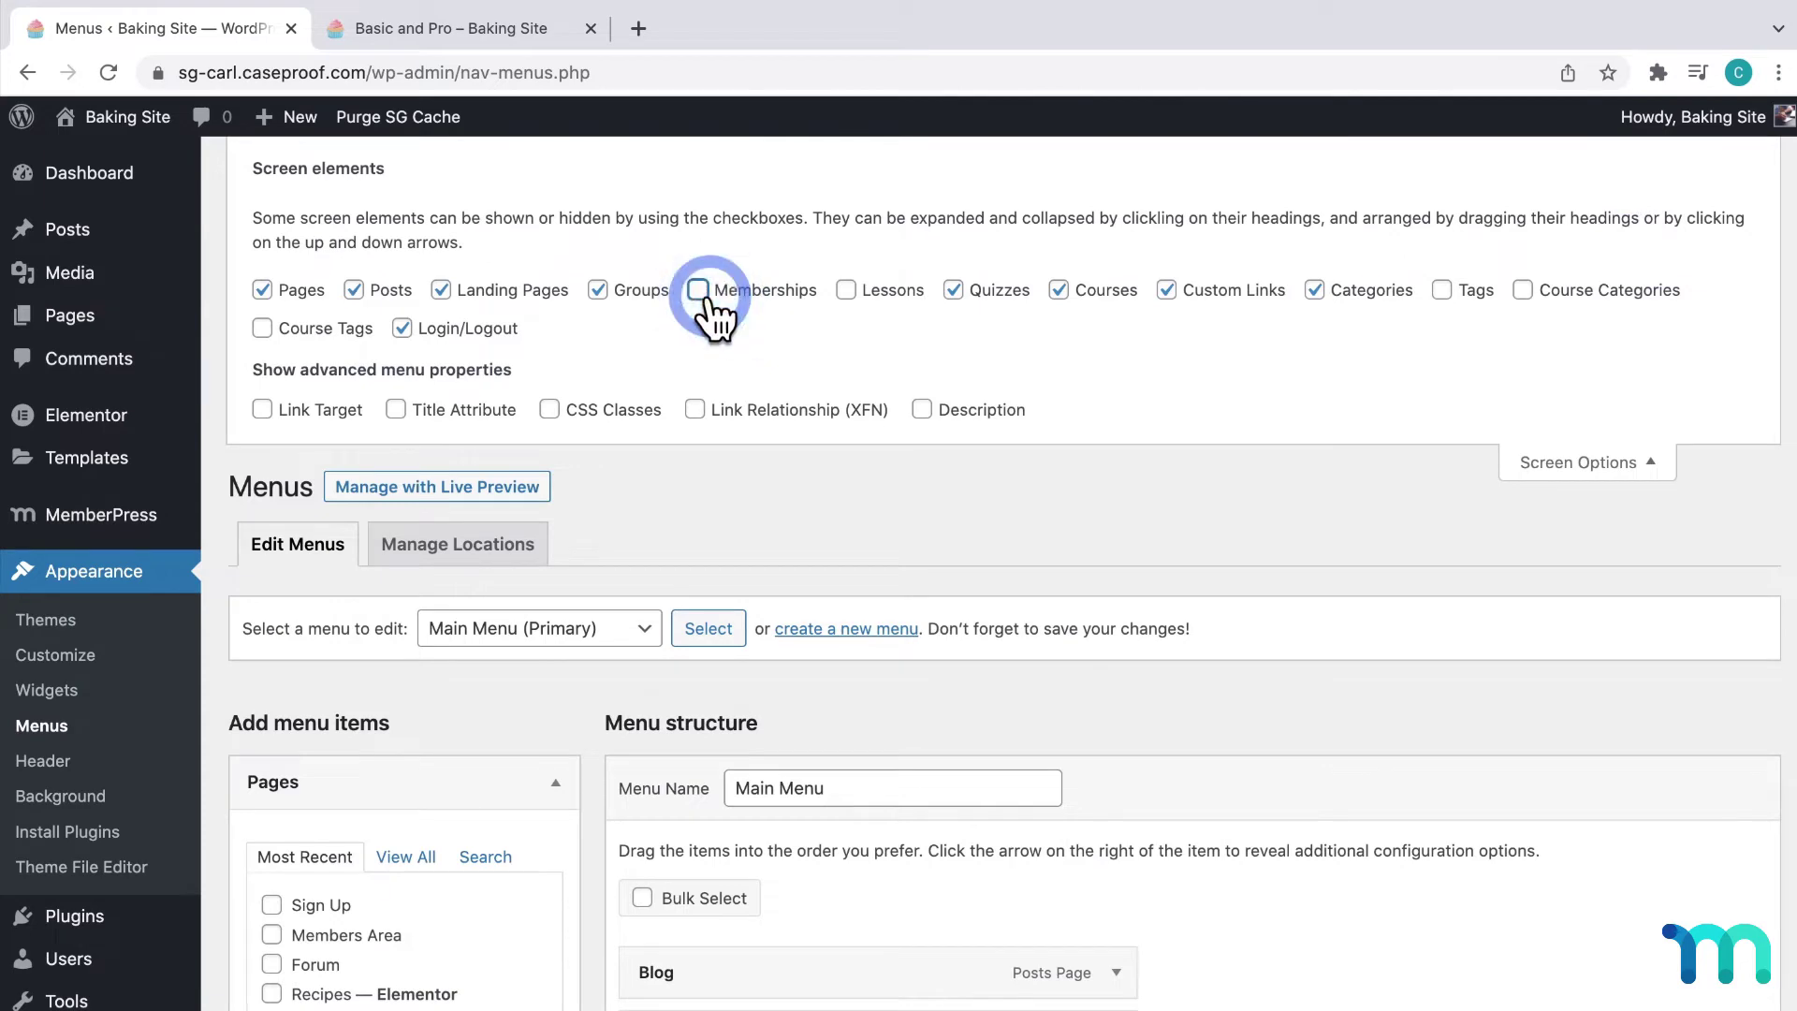
pyautogui.click(697, 291)
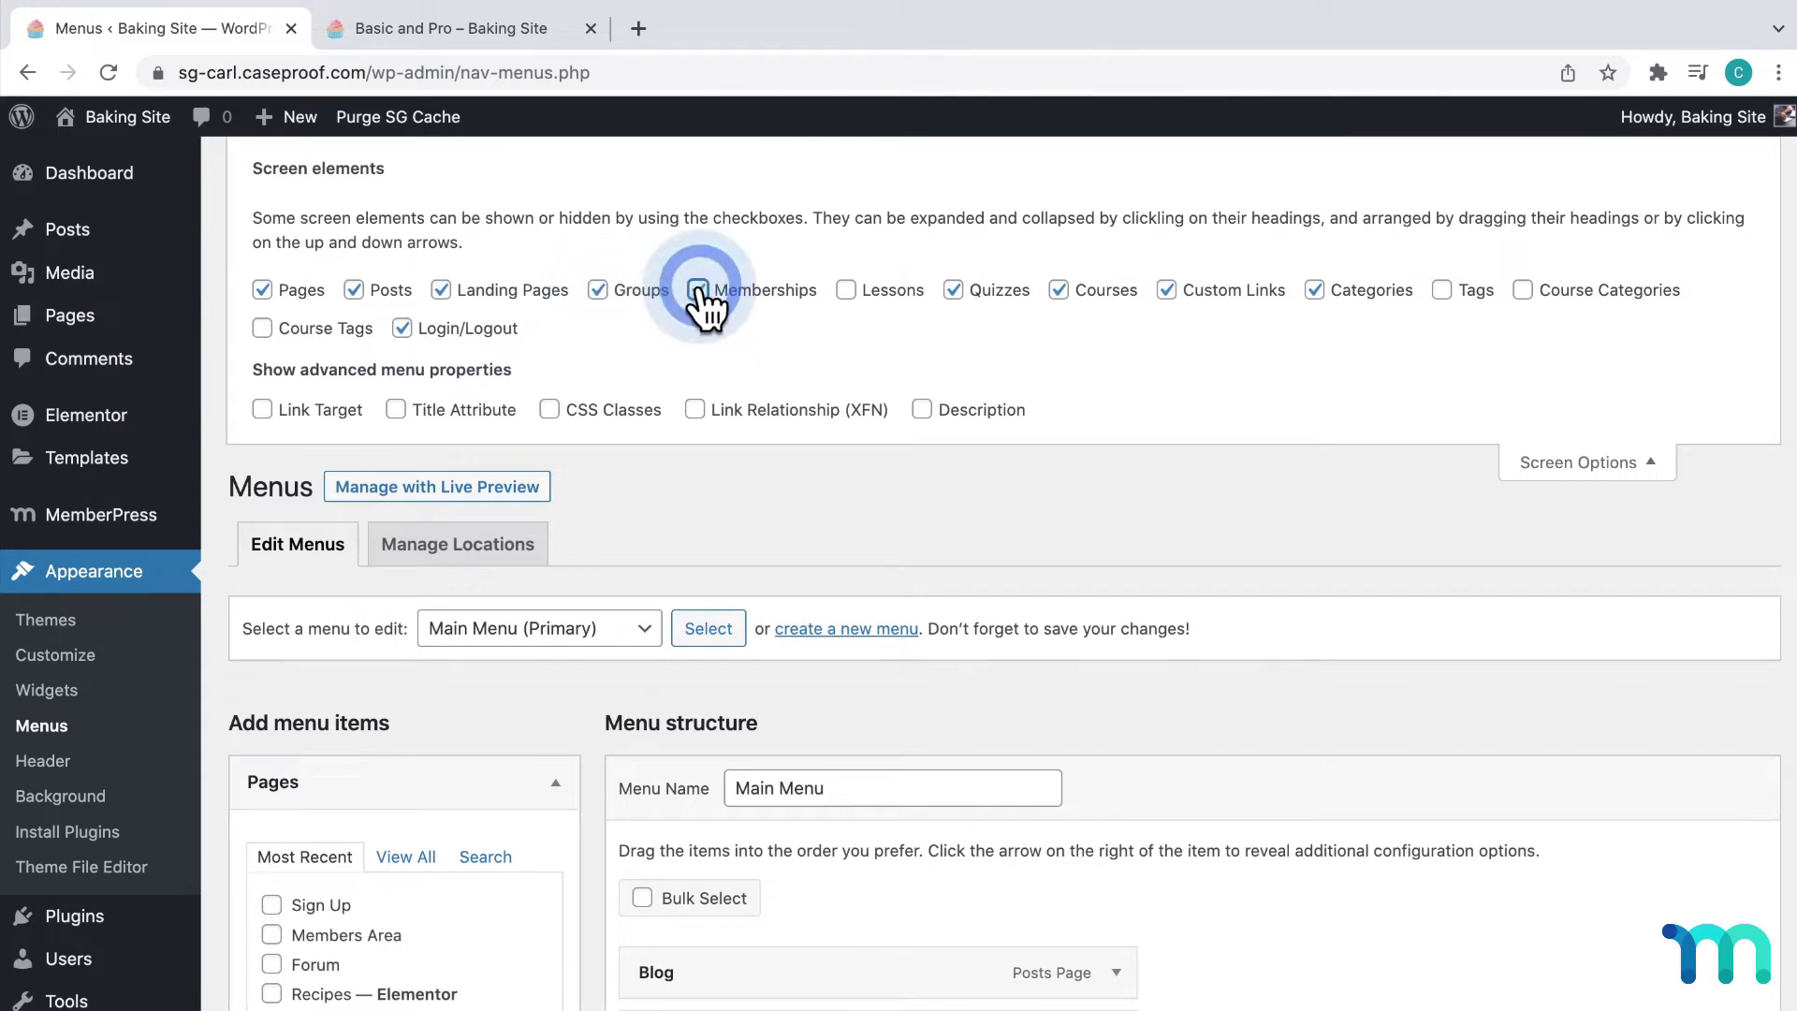
pyautogui.click(1611, 461)
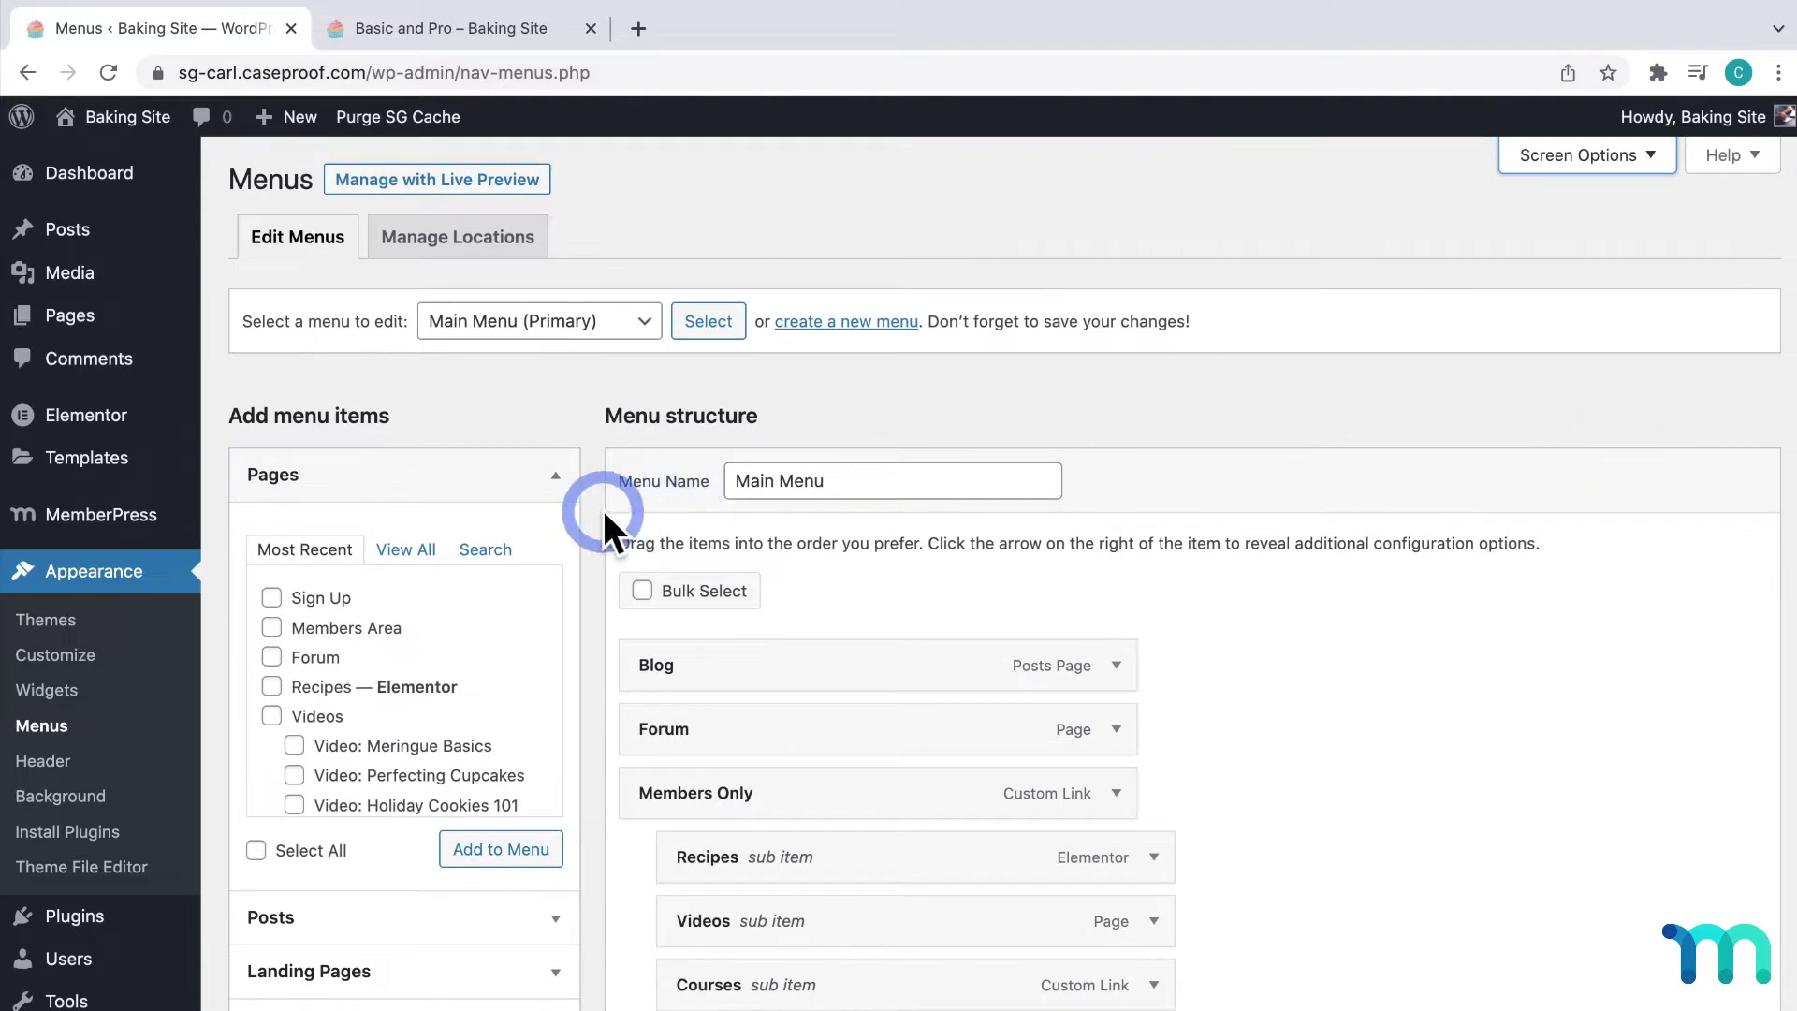
# Add the Basic and Pro group from Groups to Main Menu, placed above Log In|Log Out
pyautogui.scroll(-5, 602, 507)
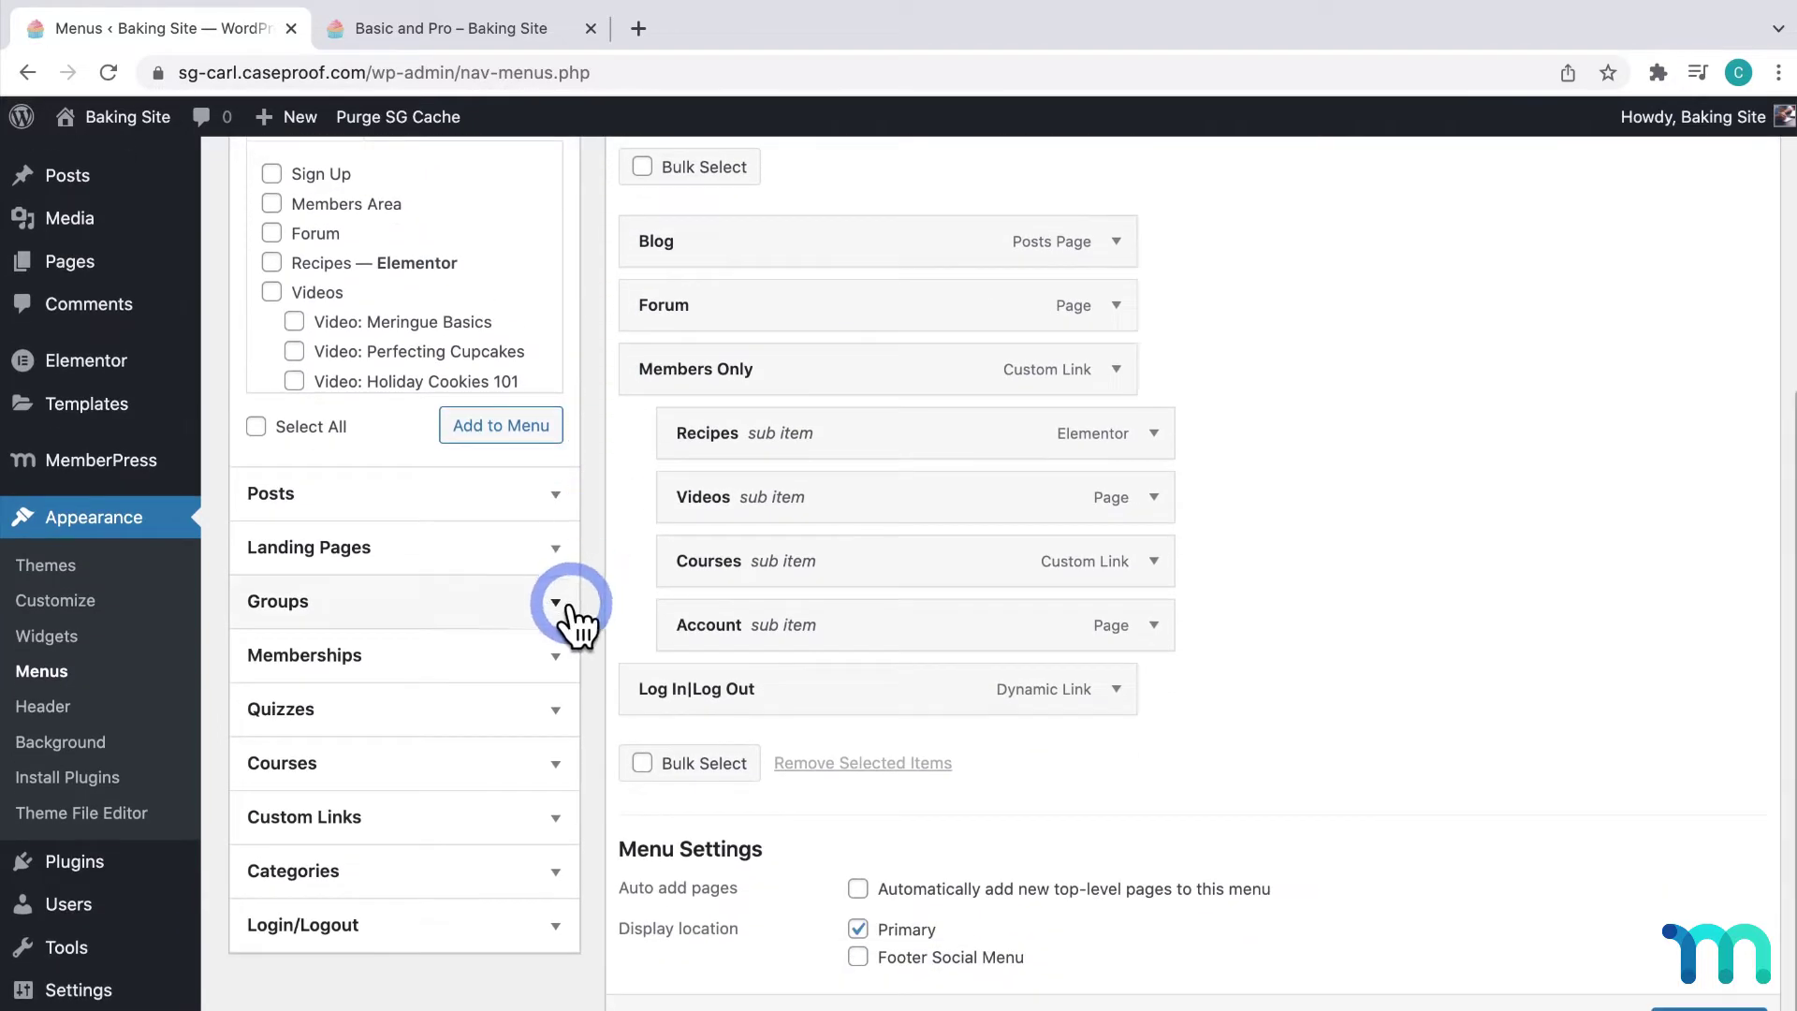
pyautogui.click(562, 607)
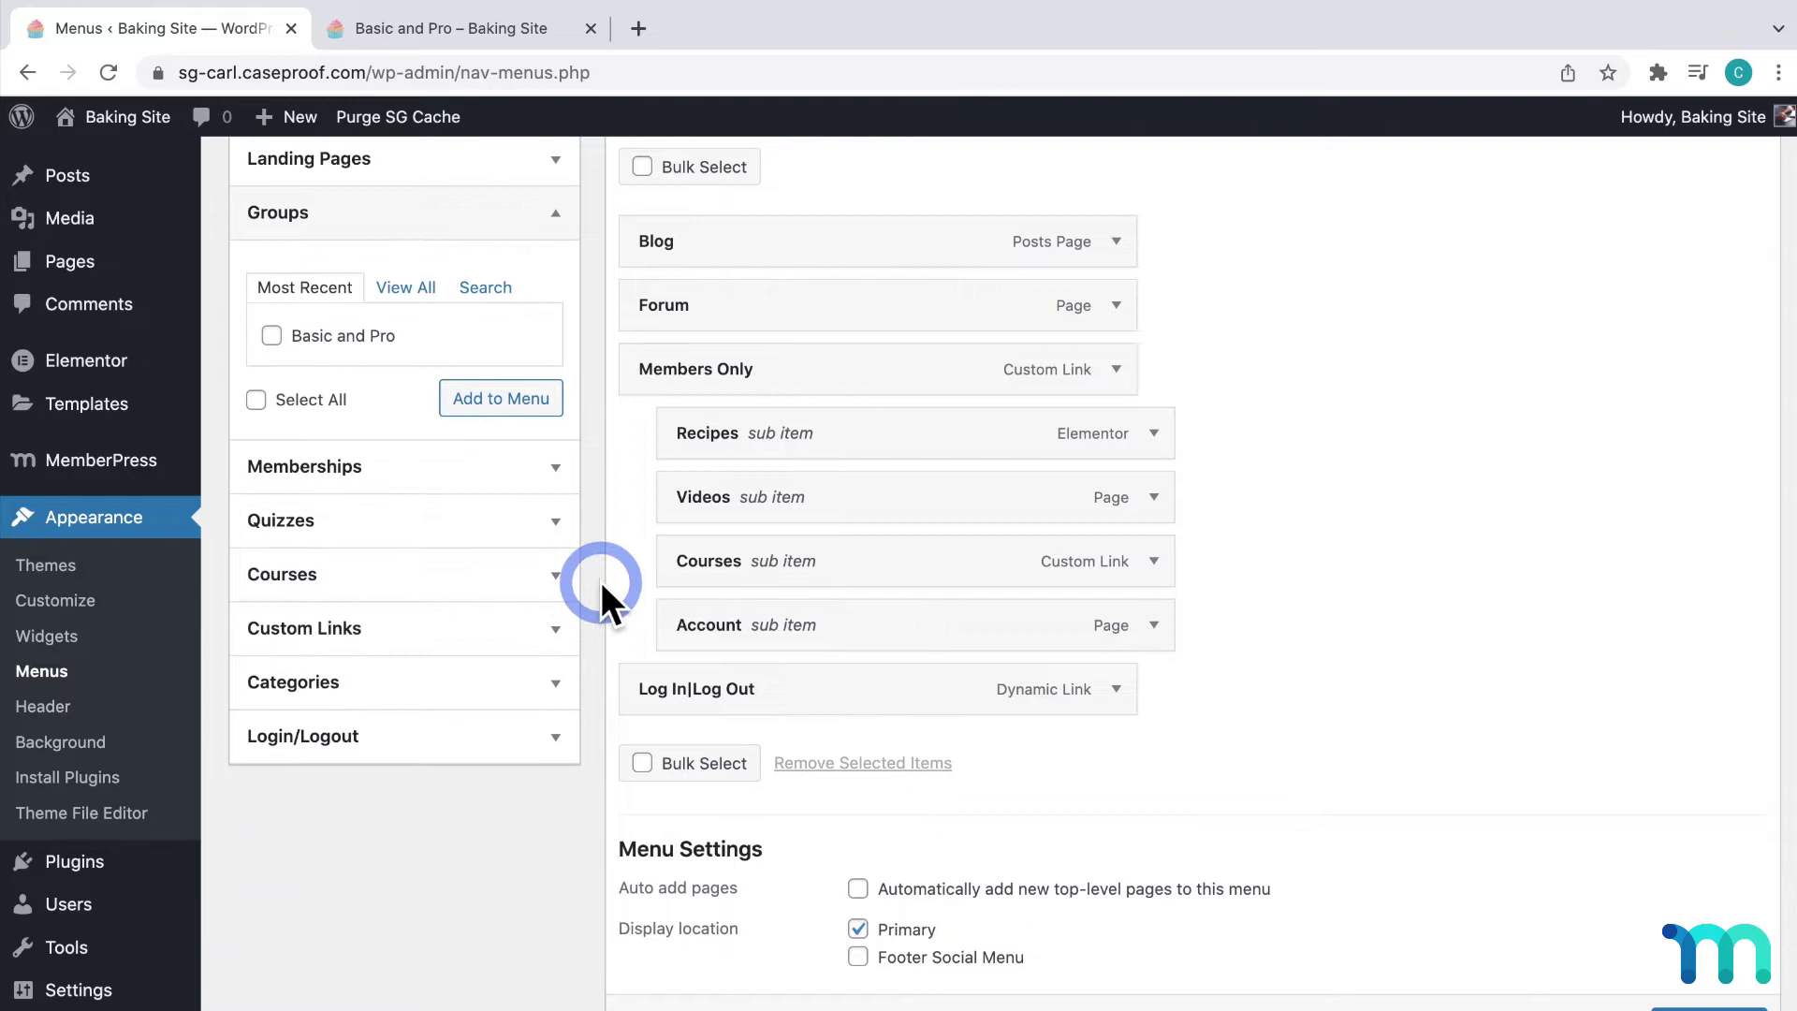
pyautogui.scroll(2, 600, 593)
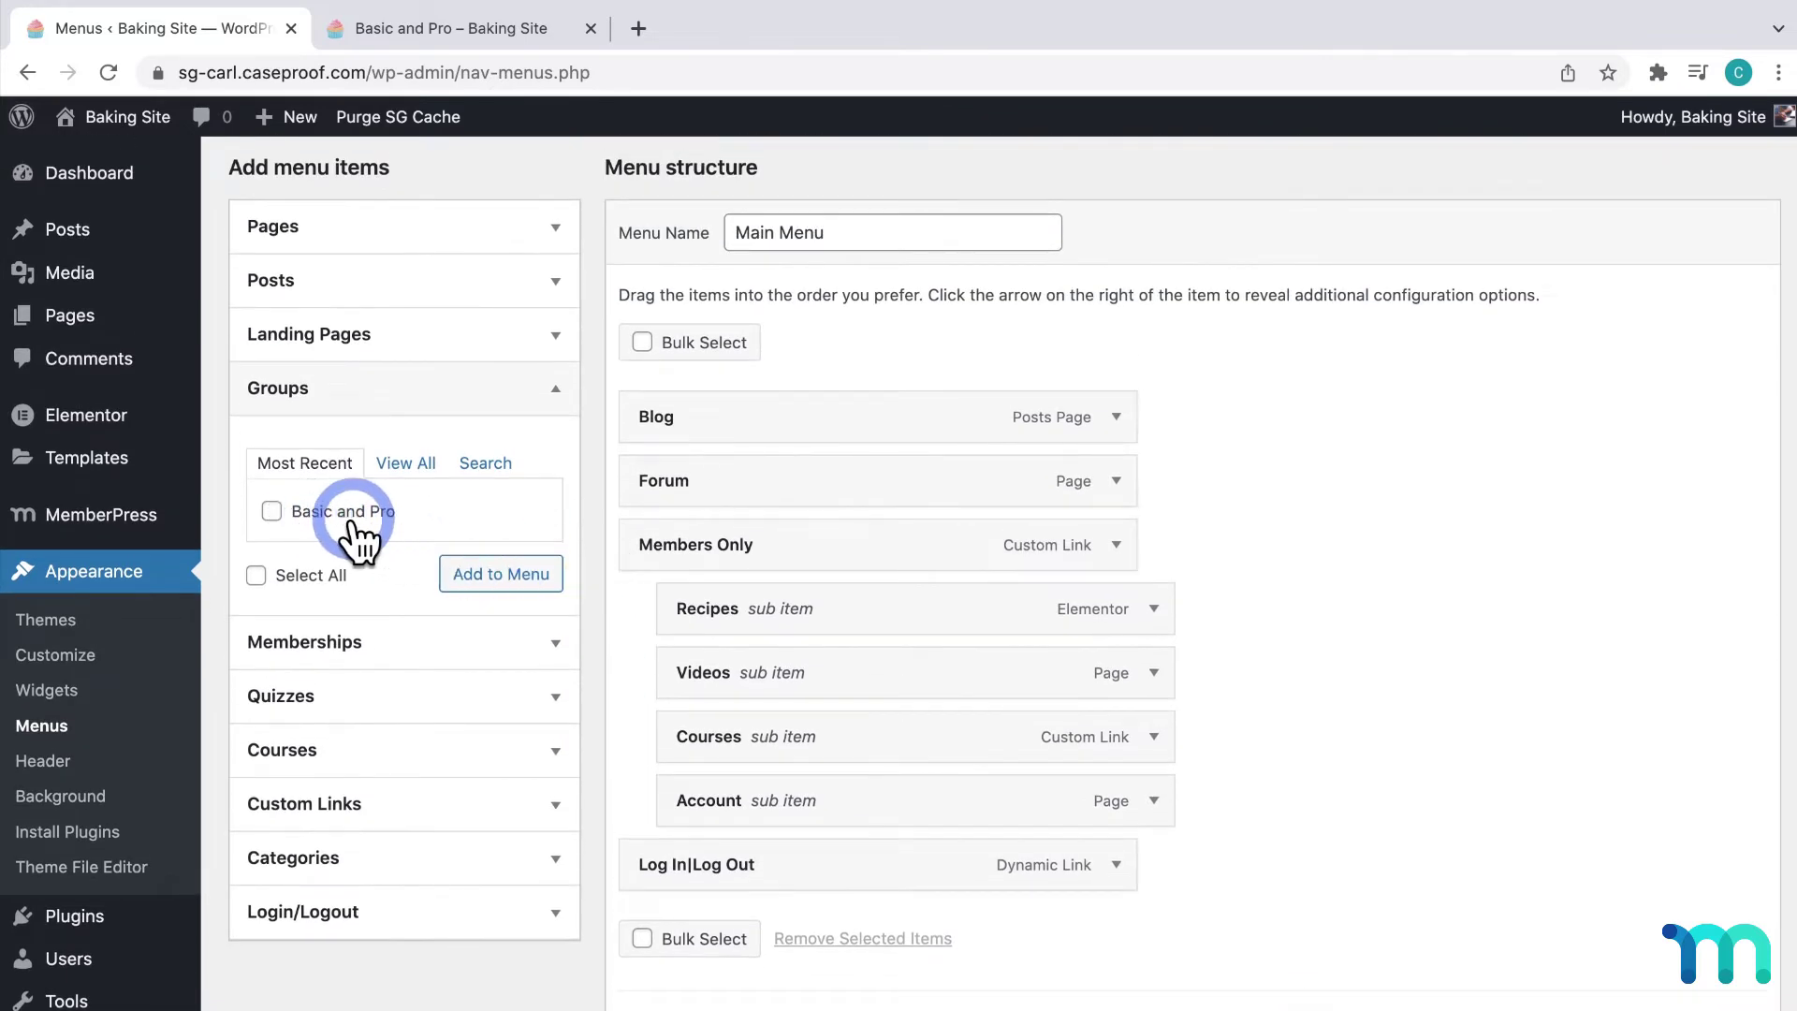
pyautogui.click(272, 512)
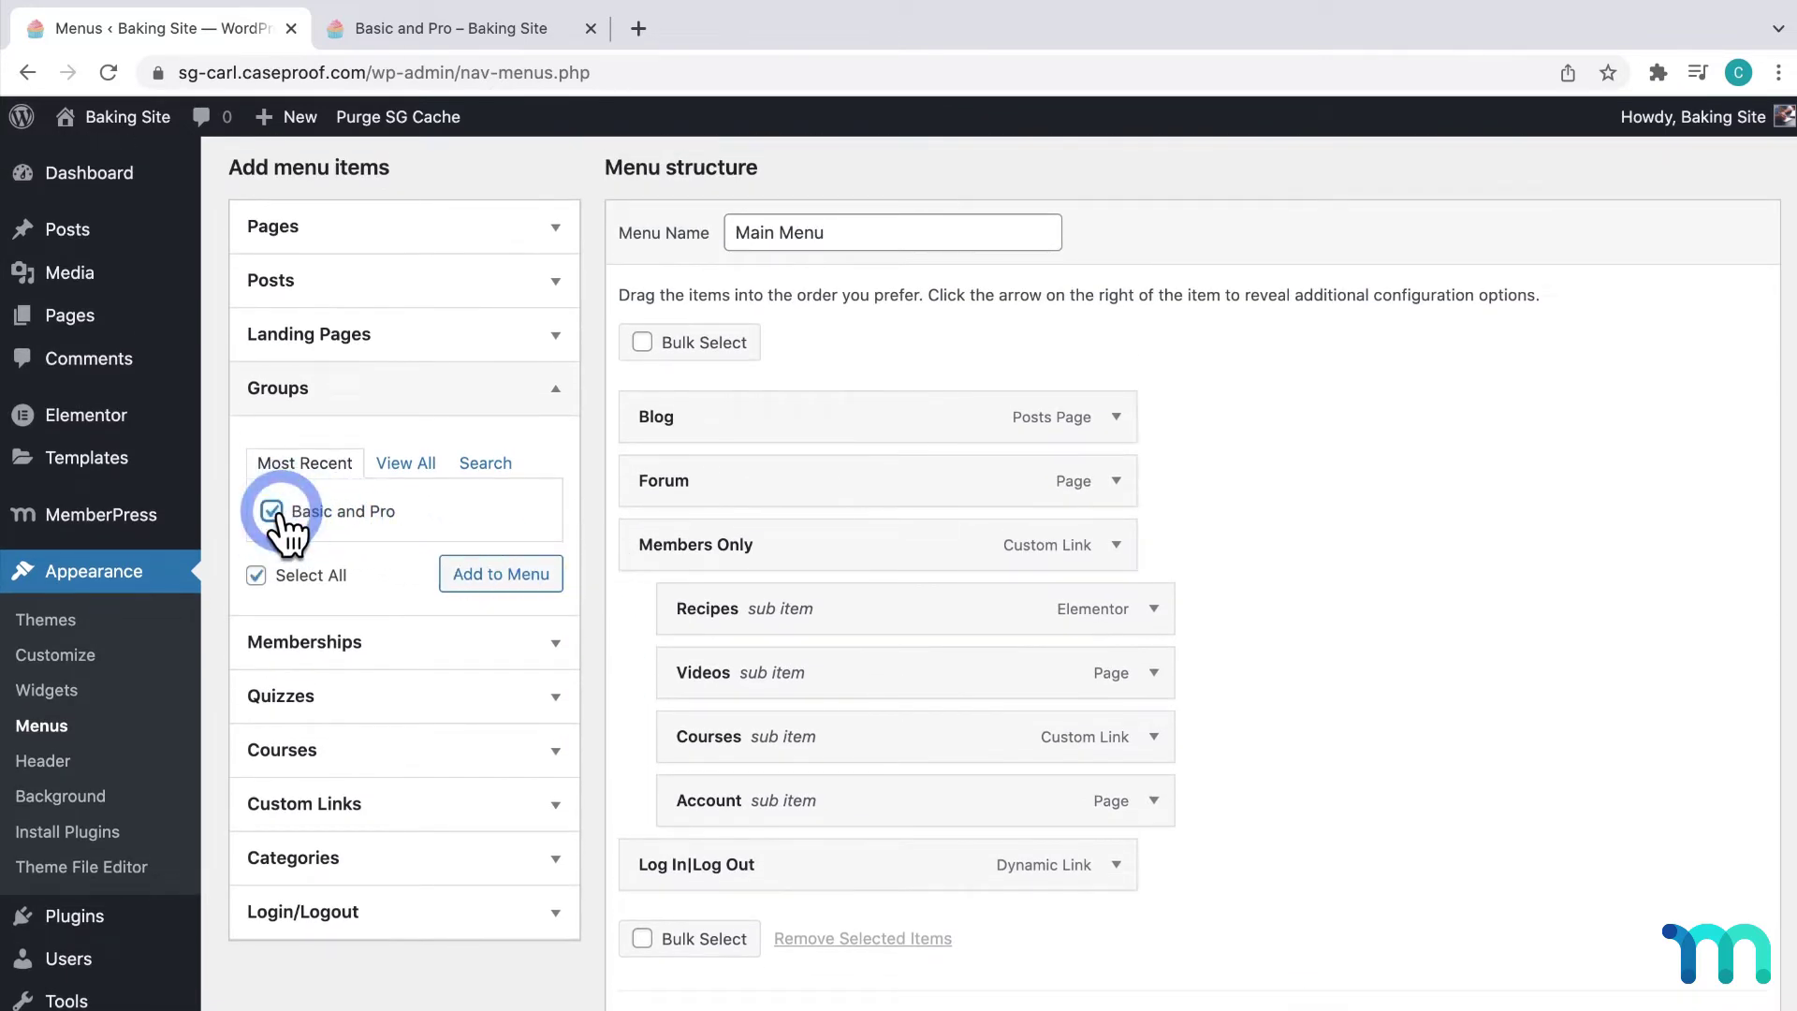
pyautogui.click(513, 574)
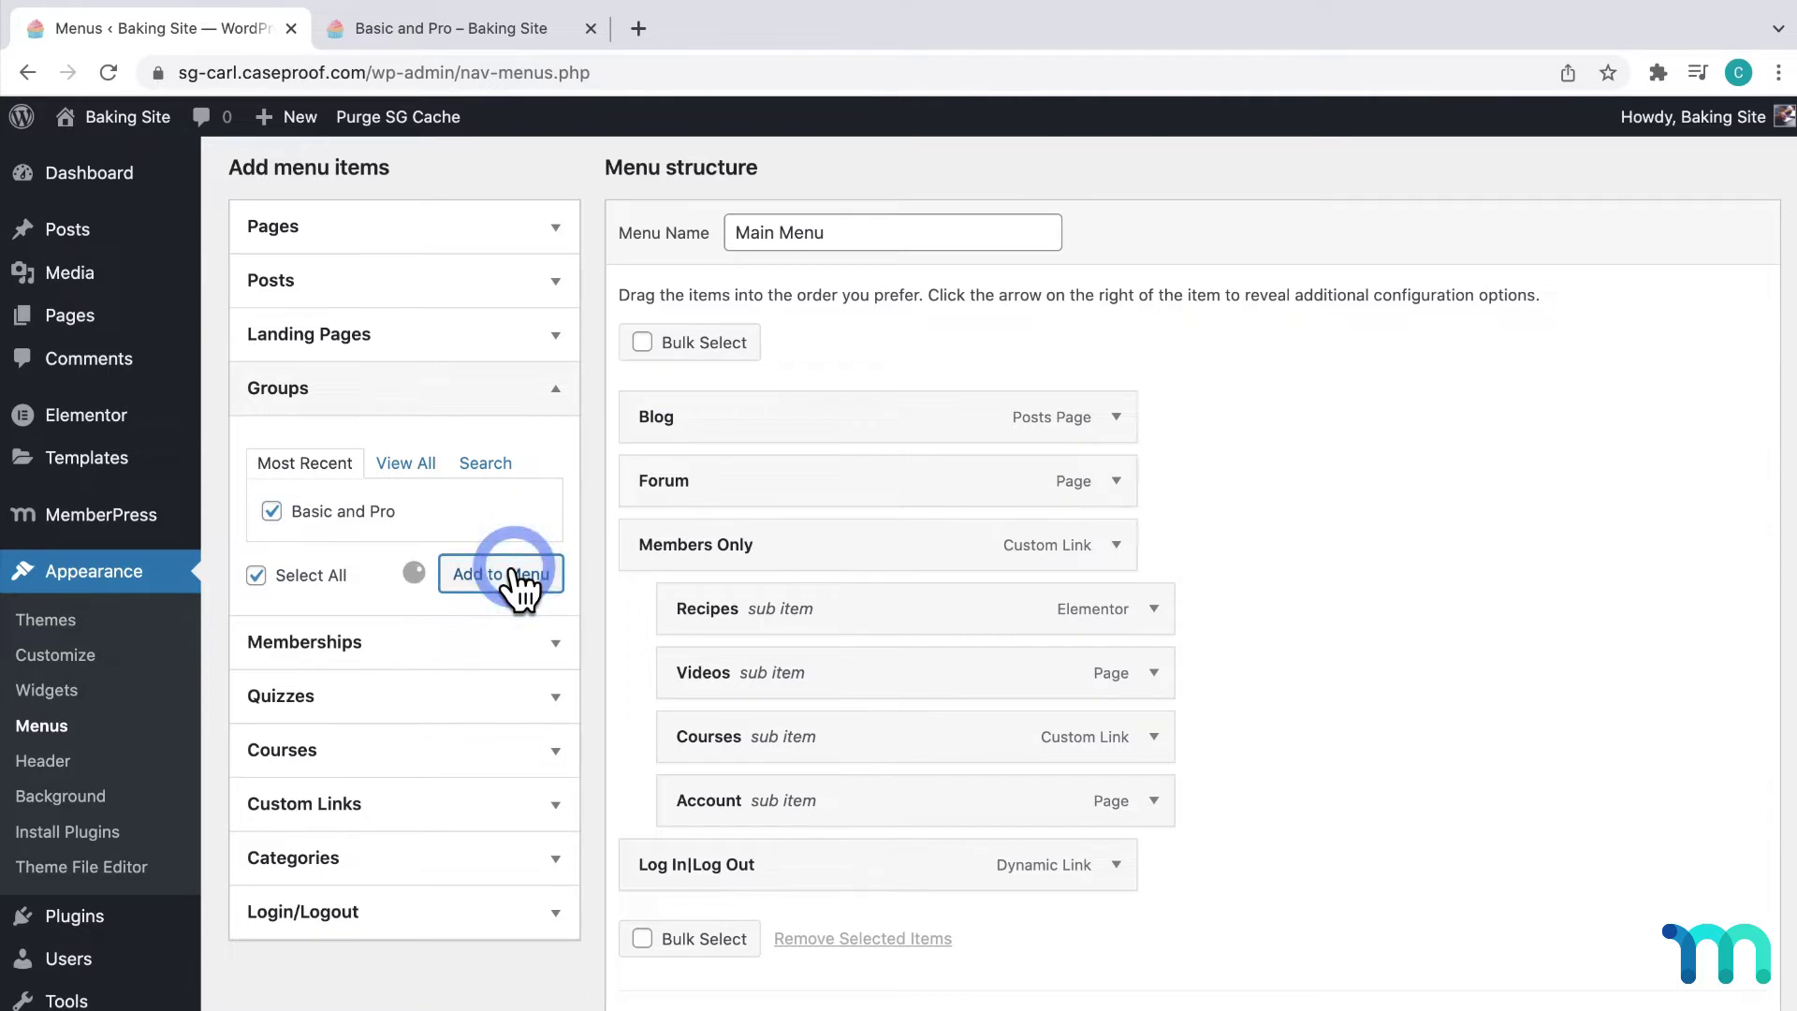
pyautogui.click(1283, 583)
pyautogui.scroll(-3, 1283, 583)
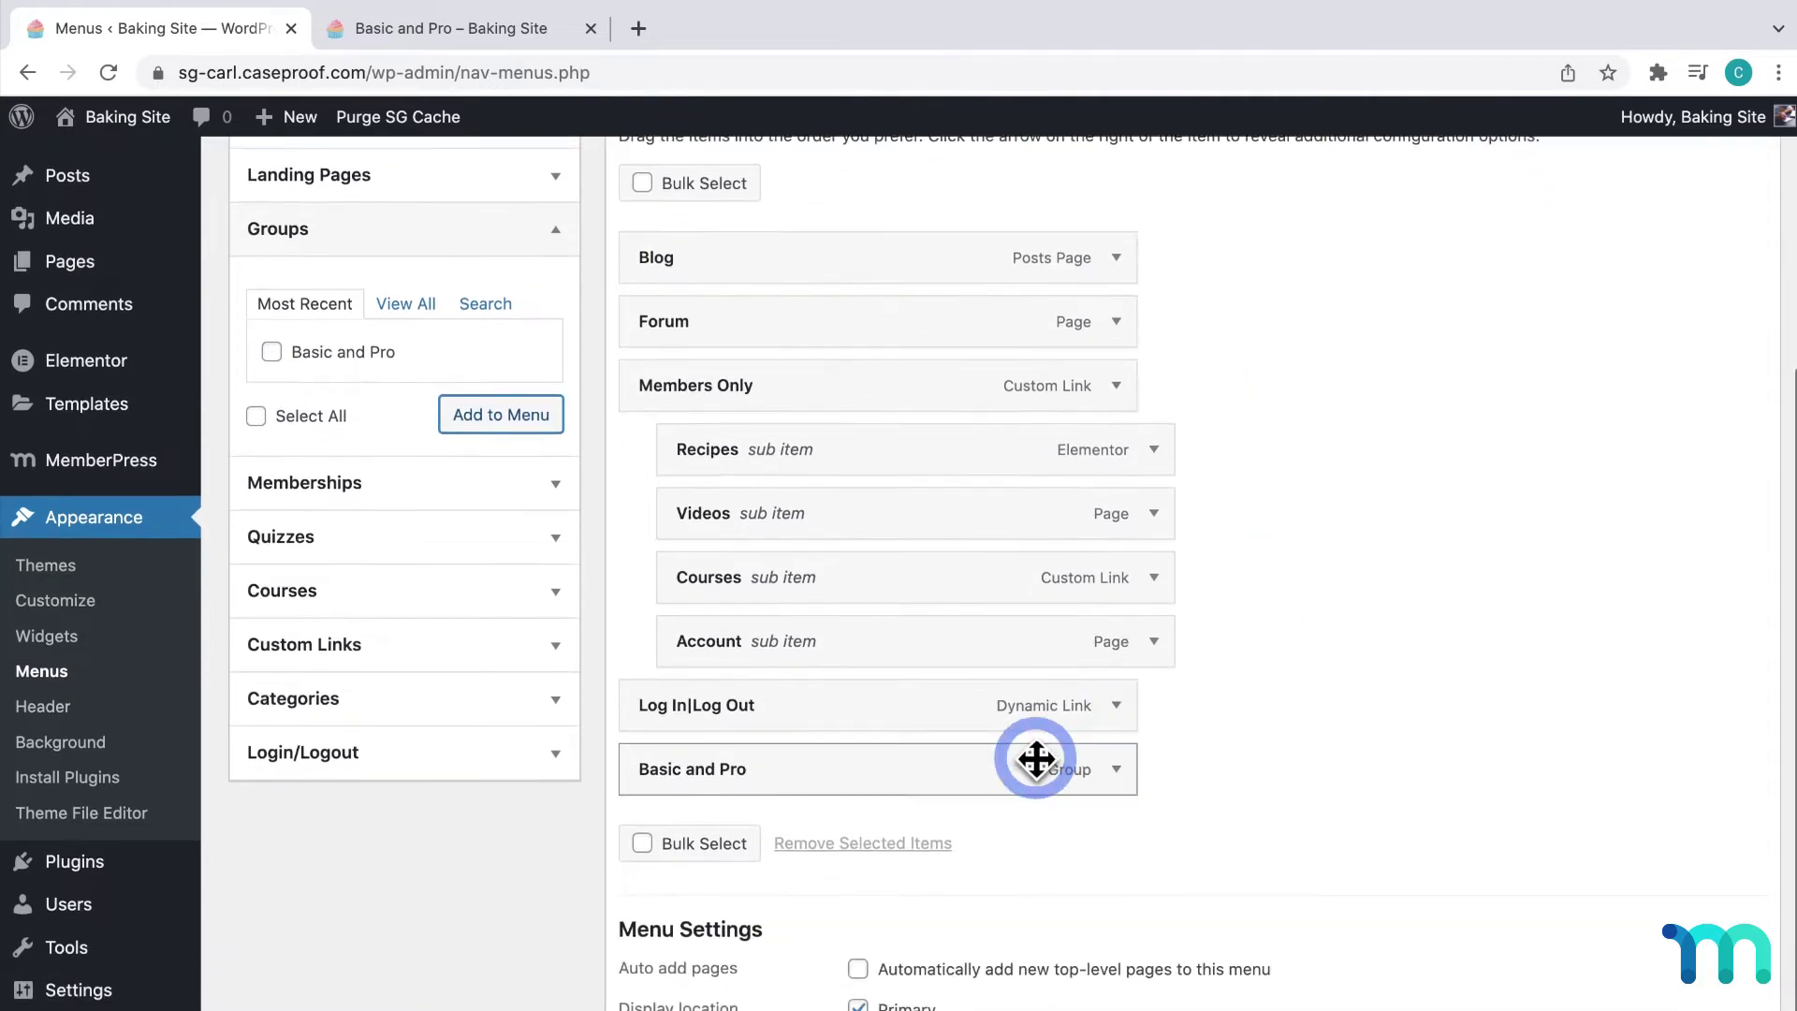
pyautogui.moveTo(736, 789); pyautogui.dragTo(738, 723)
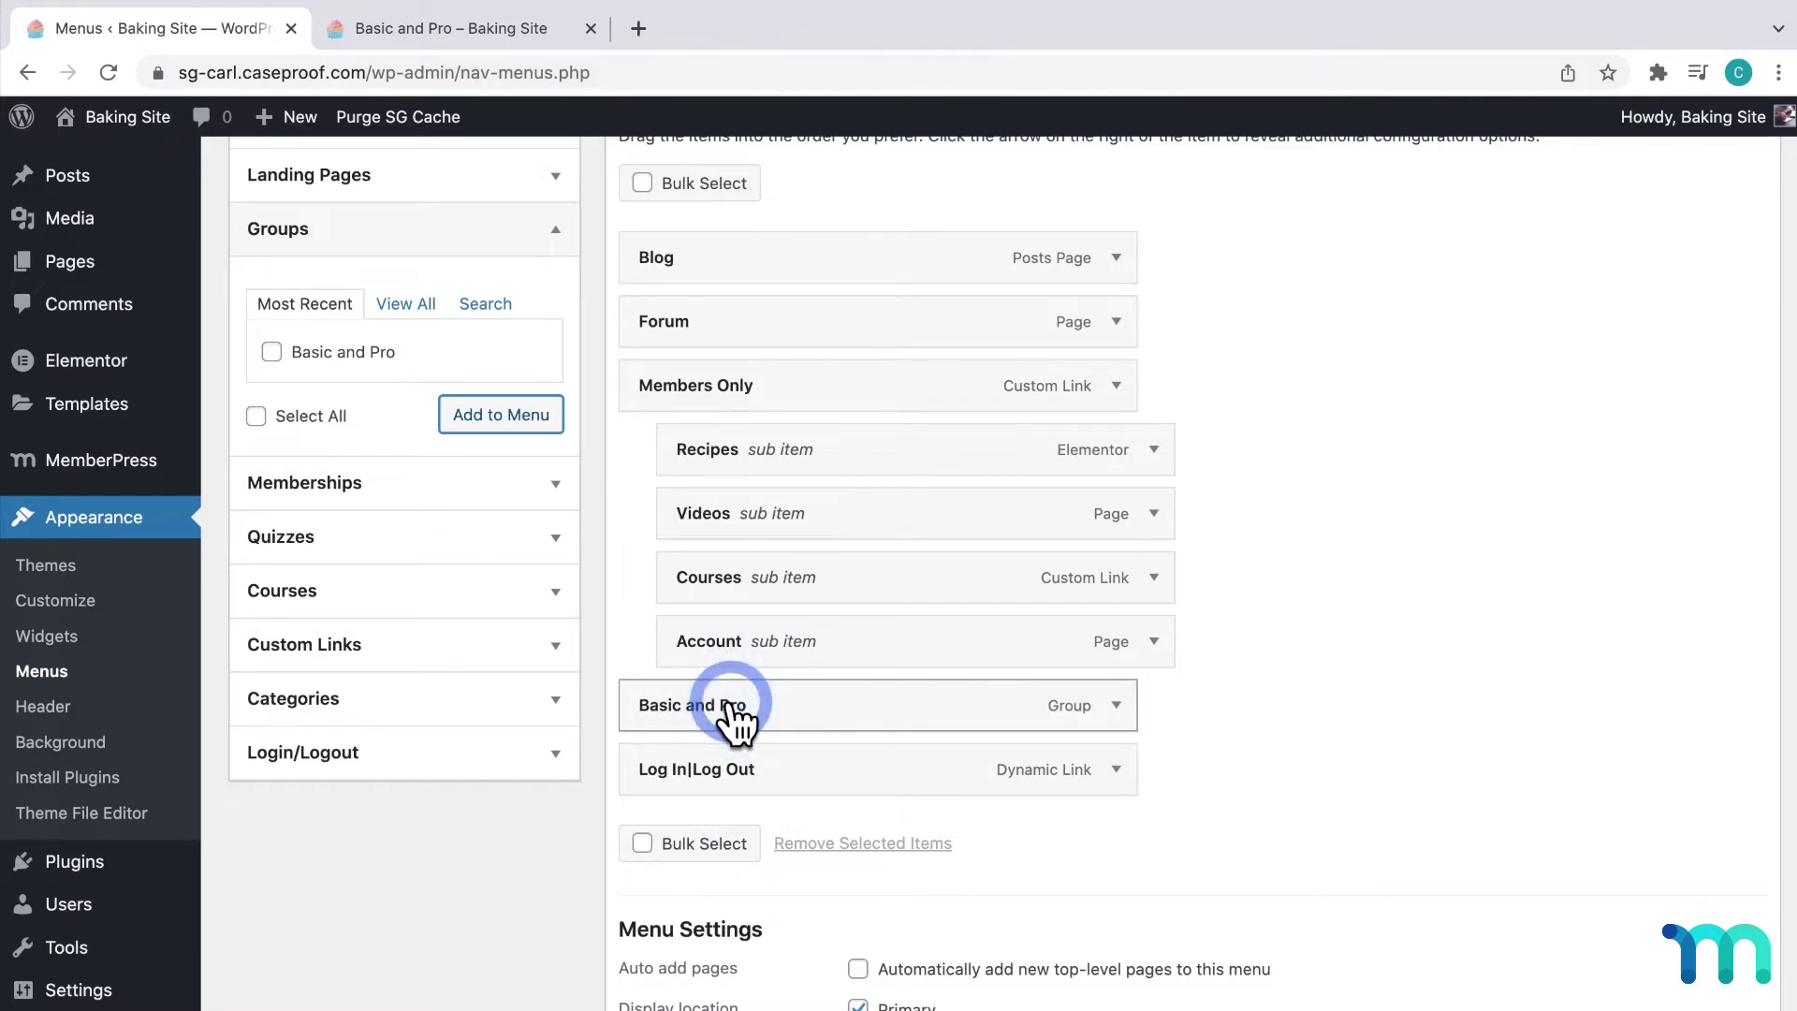
# Change the Basic and Pro item's Navigation Label to 'Sign Up' and save Main Menu
pyautogui.click(1118, 707)
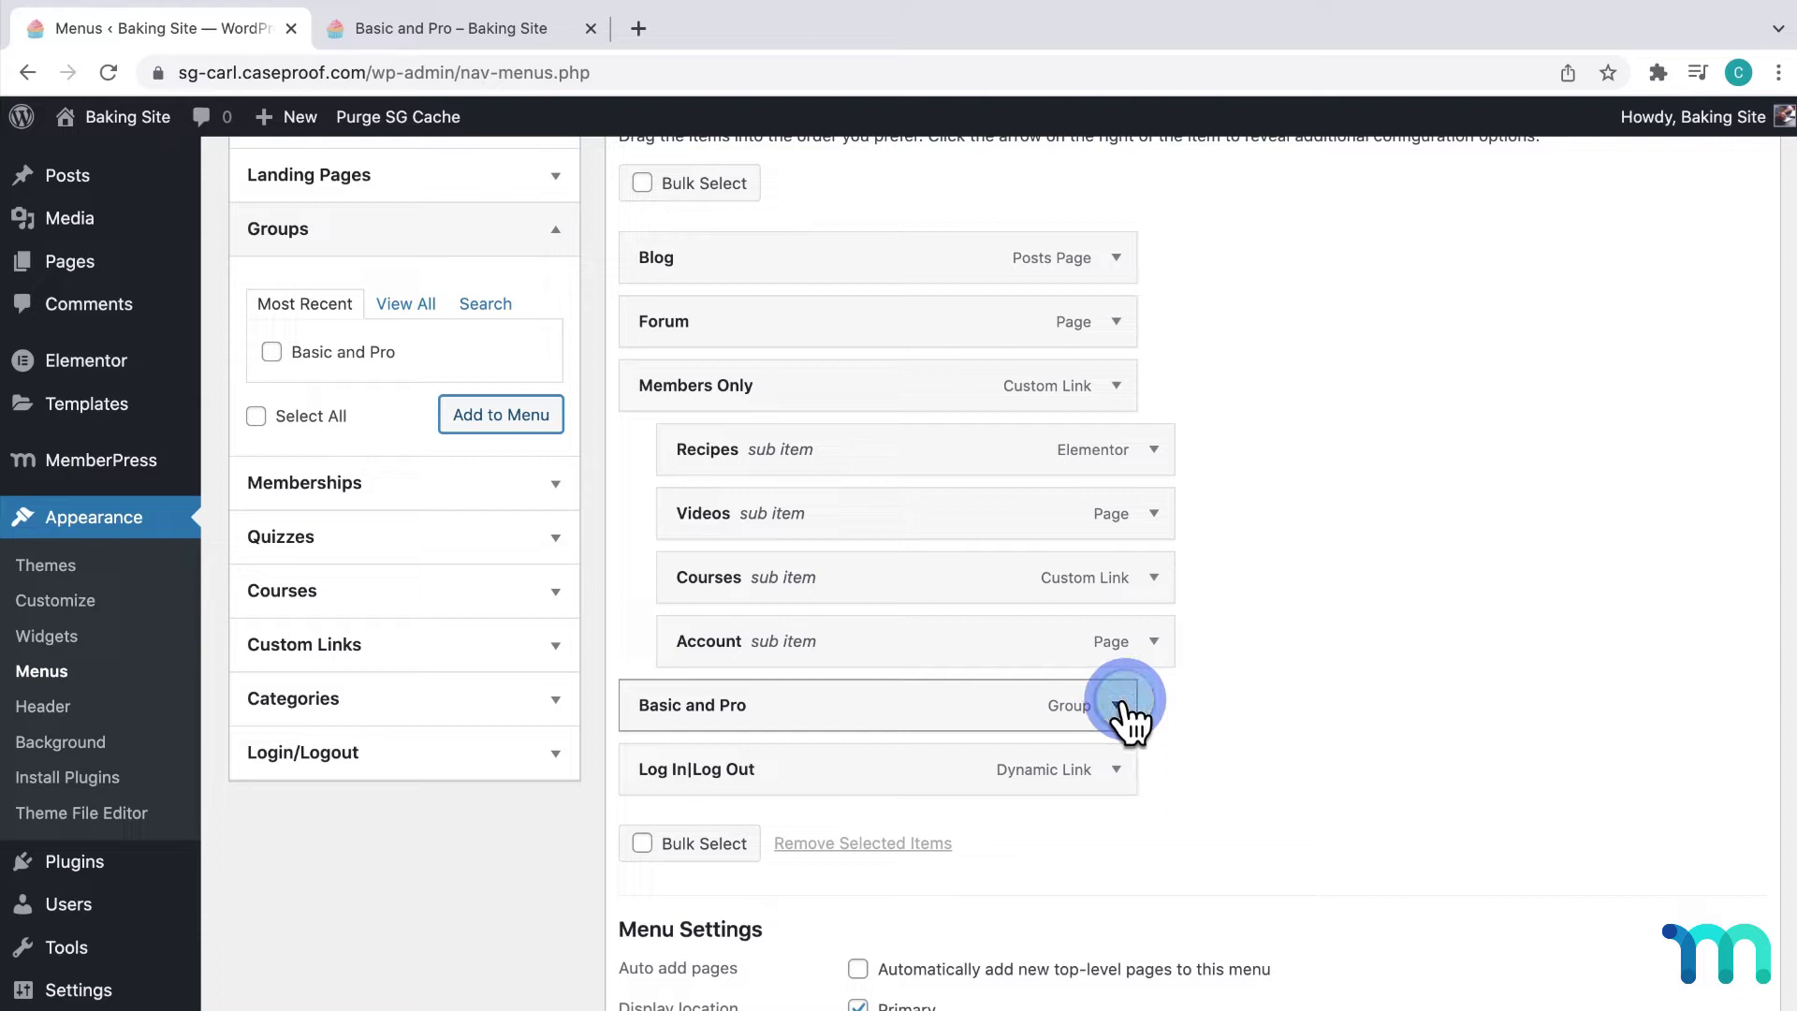
pyautogui.scroll(-3, 1269, 705)
pyautogui.scroll(-1, 1269, 705)
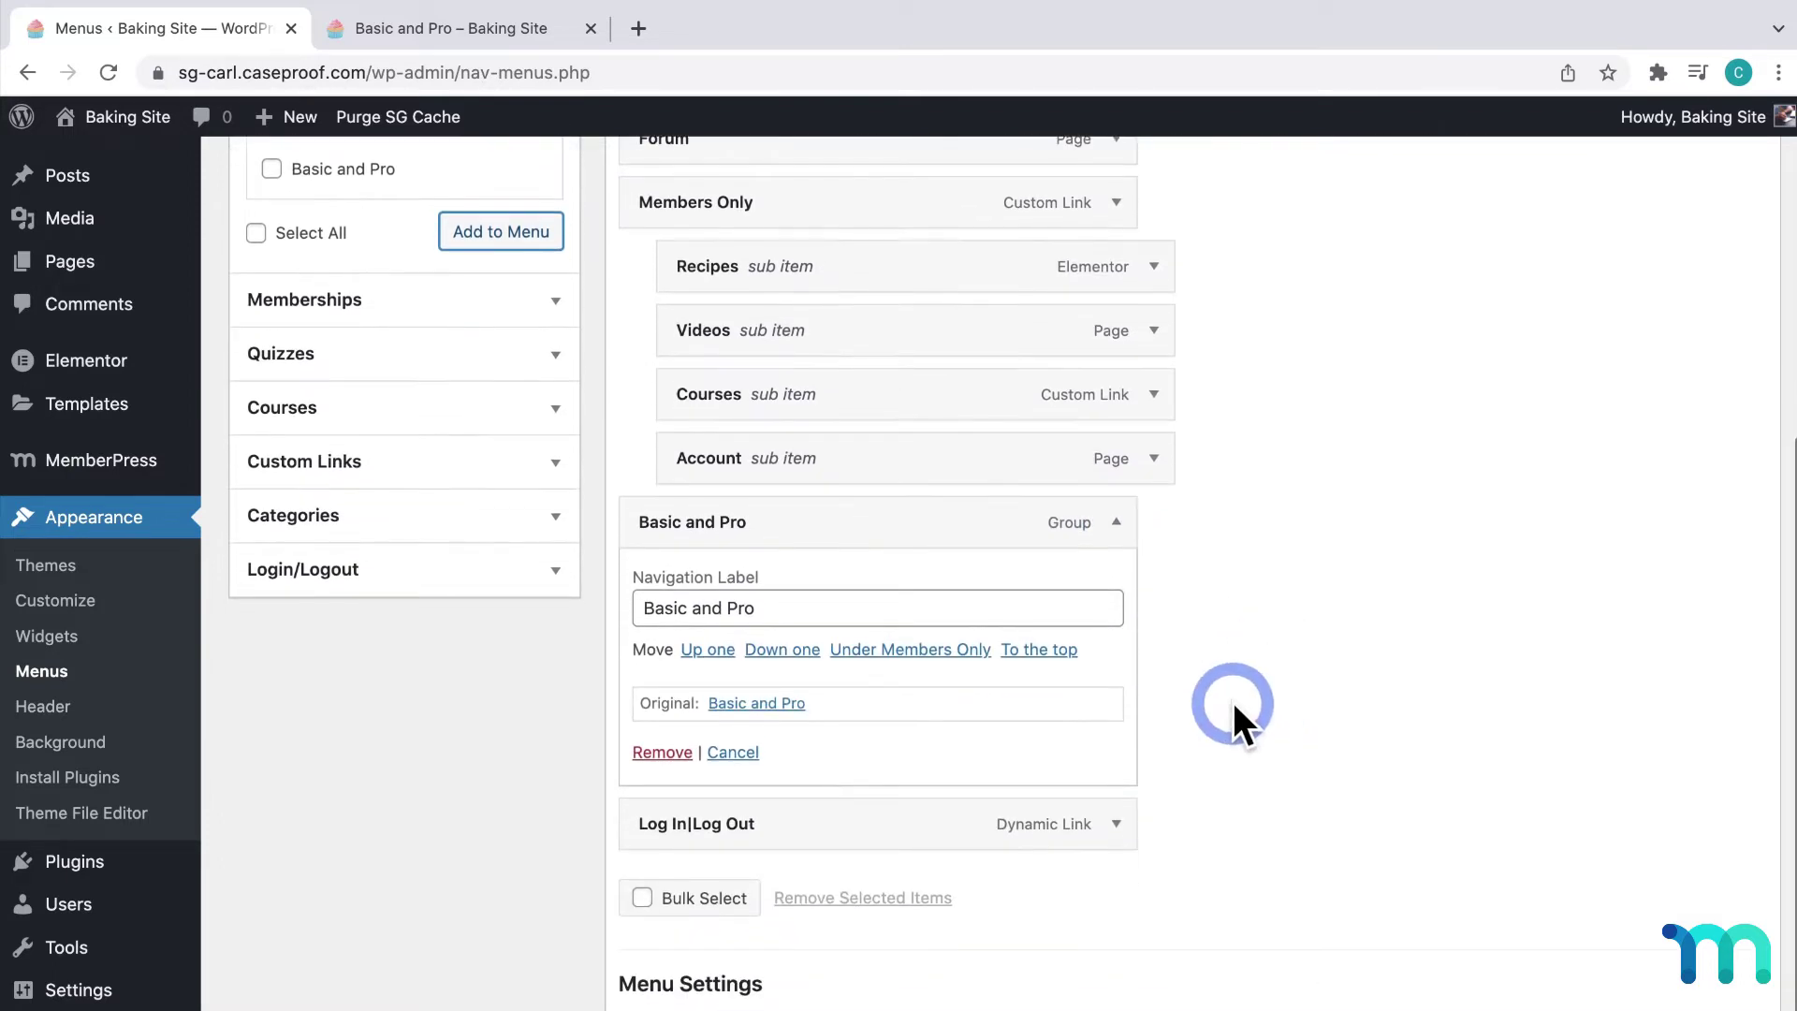
pyautogui.click(758, 616)
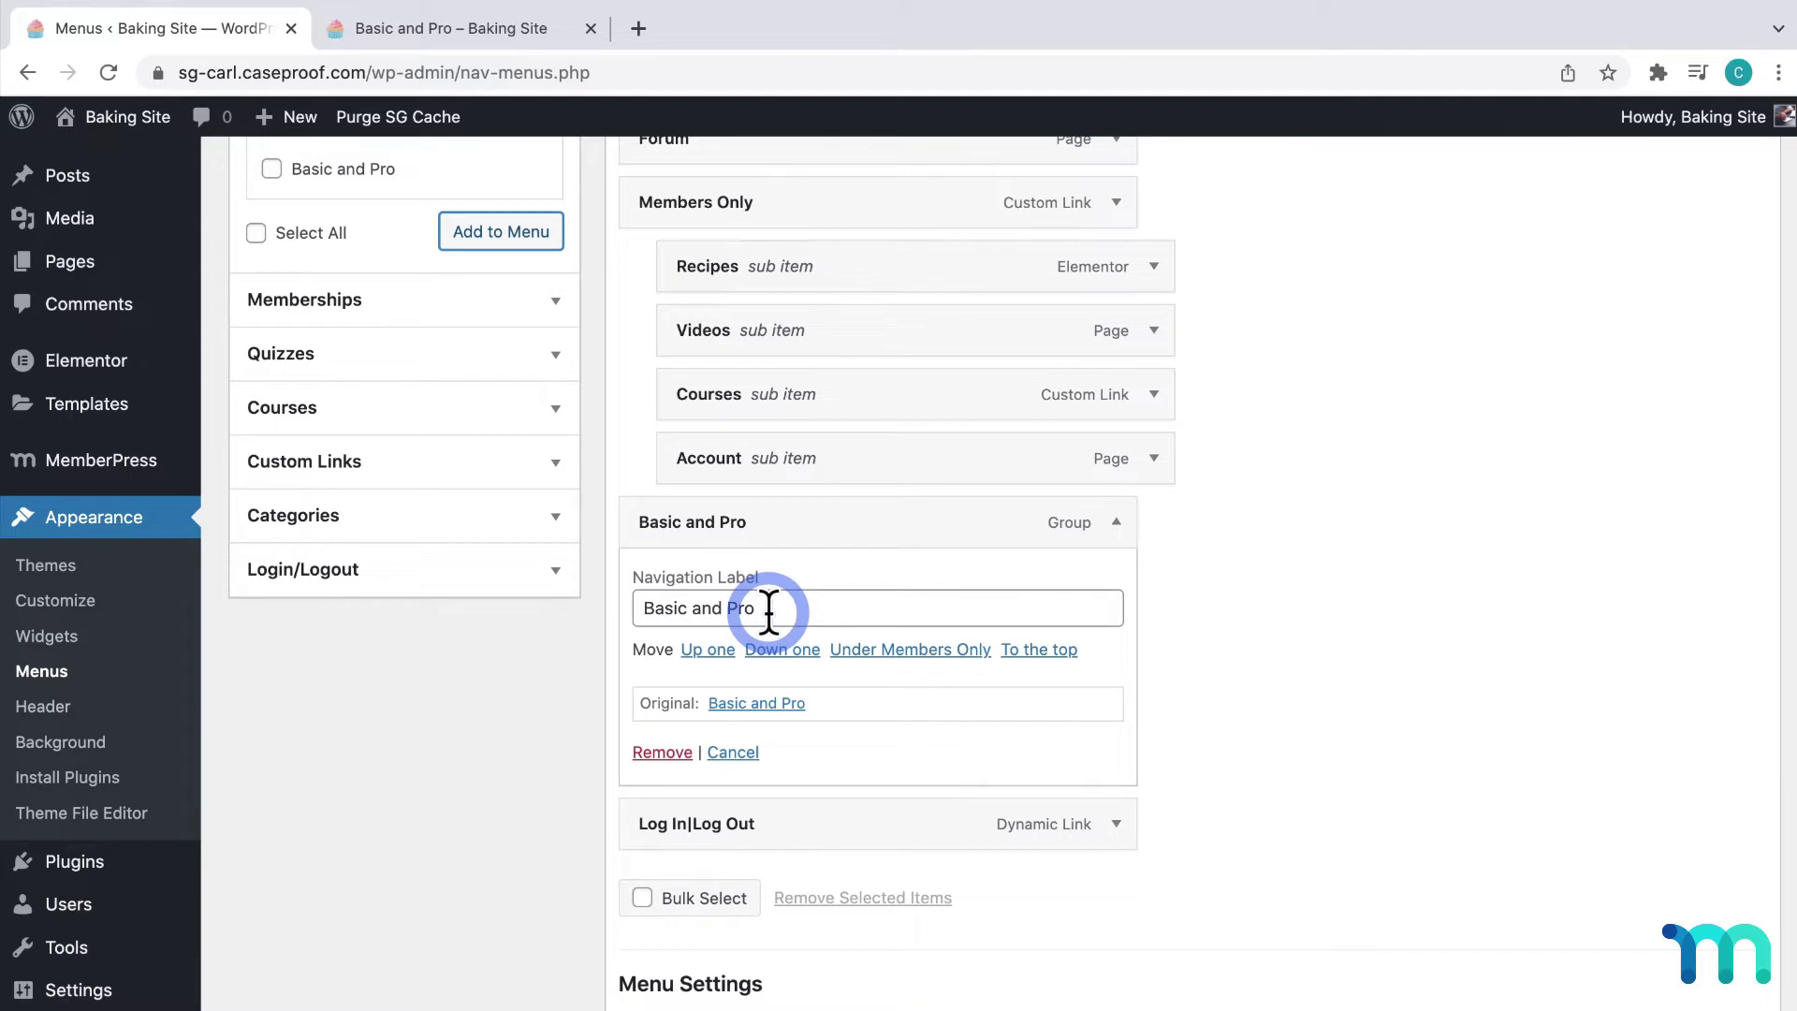
pyautogui.moveTo(769, 613); pyautogui.dragTo(608, 610)
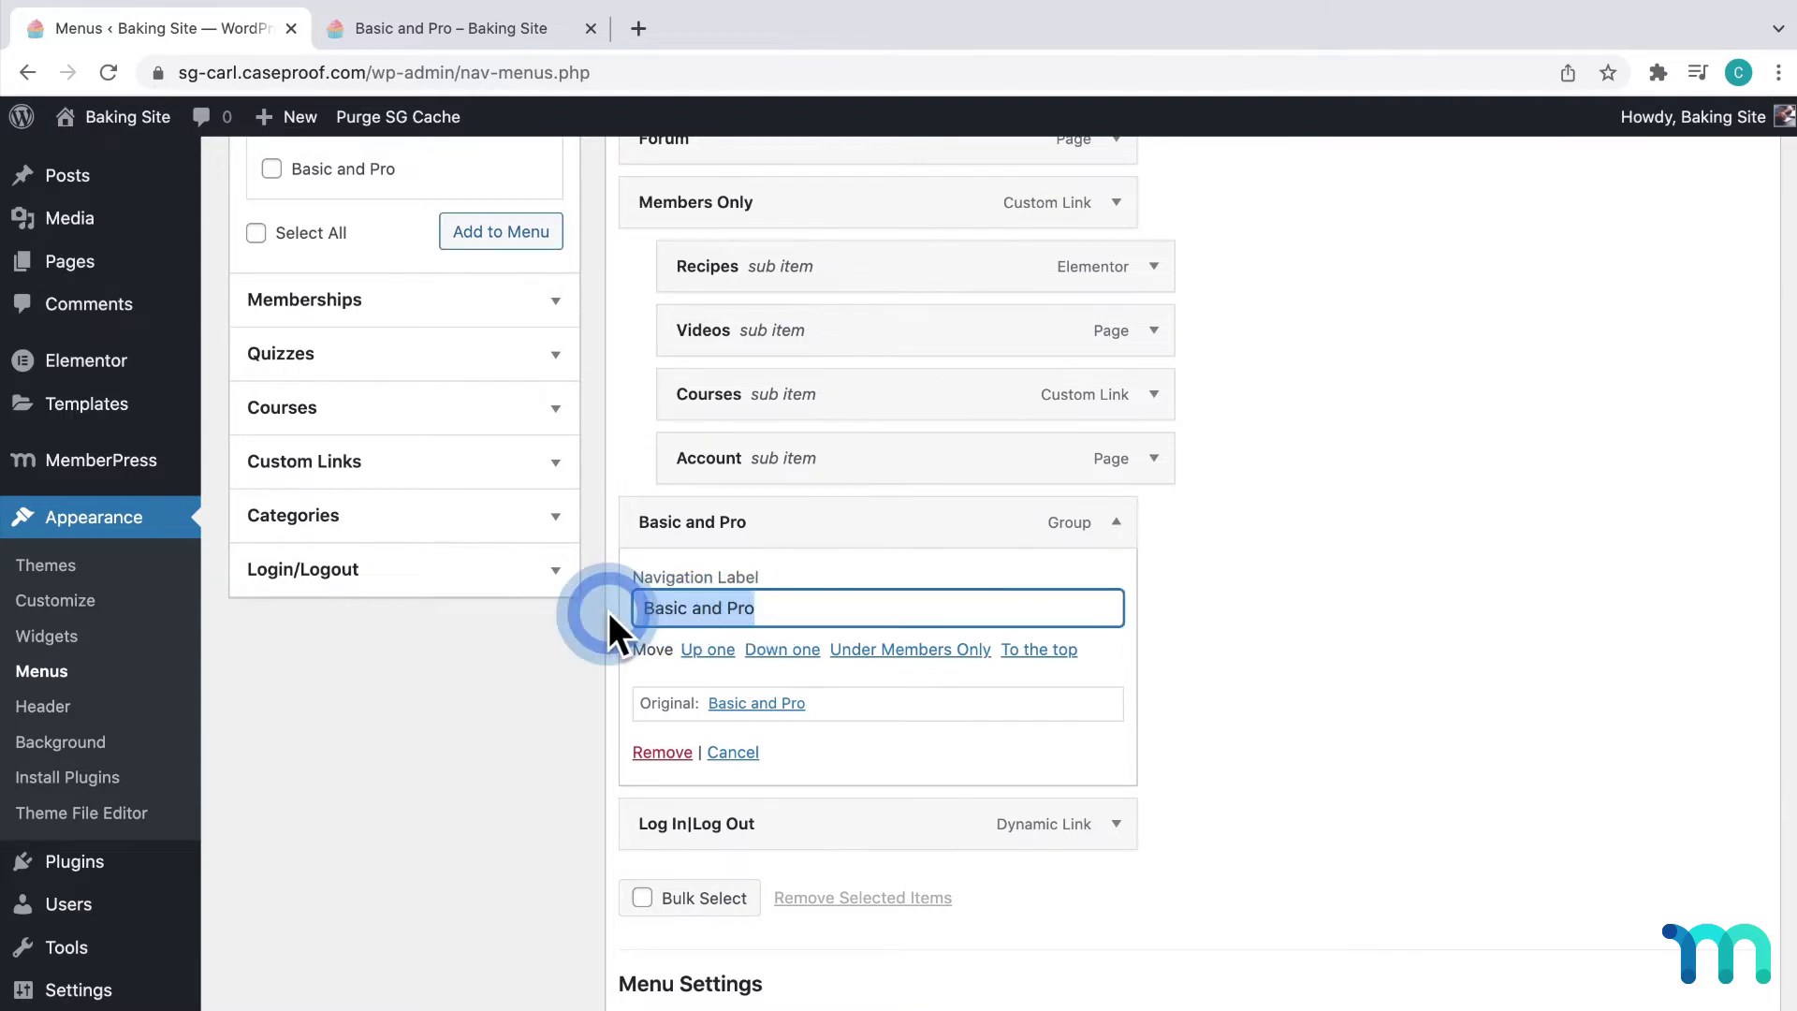
pyautogui.write('Sign Up')
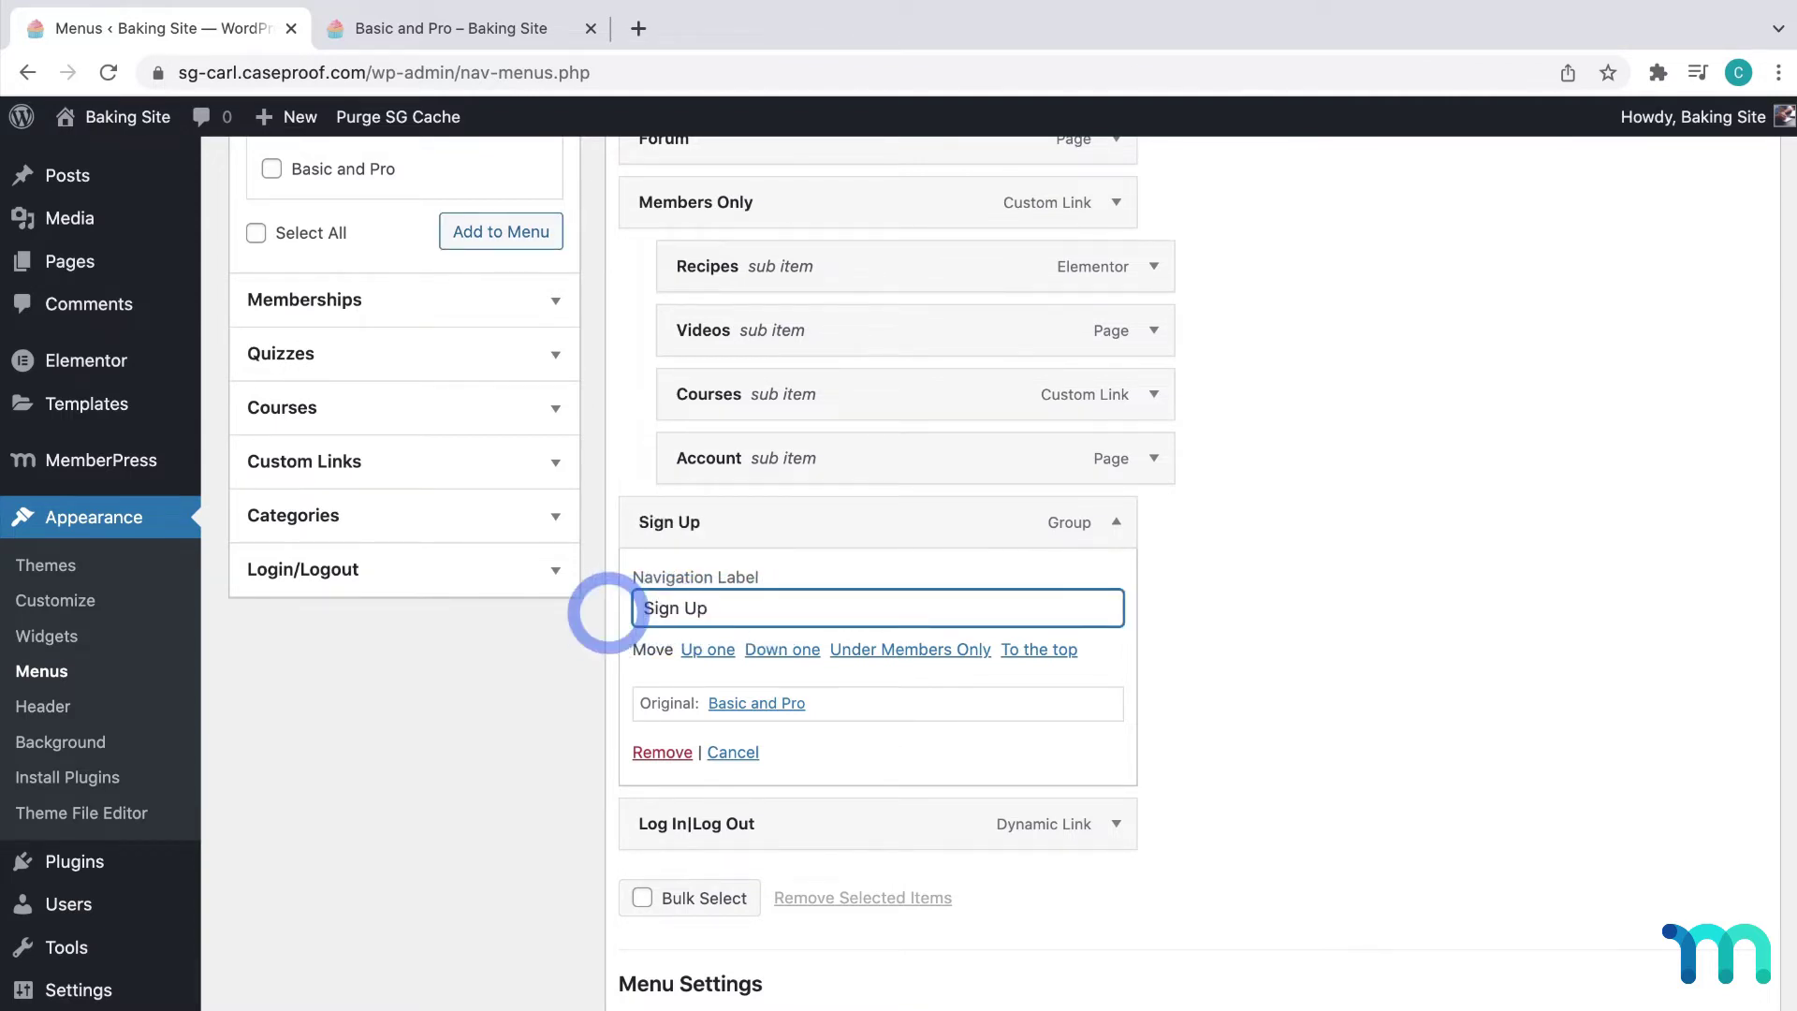
pyautogui.click(1699, 983)
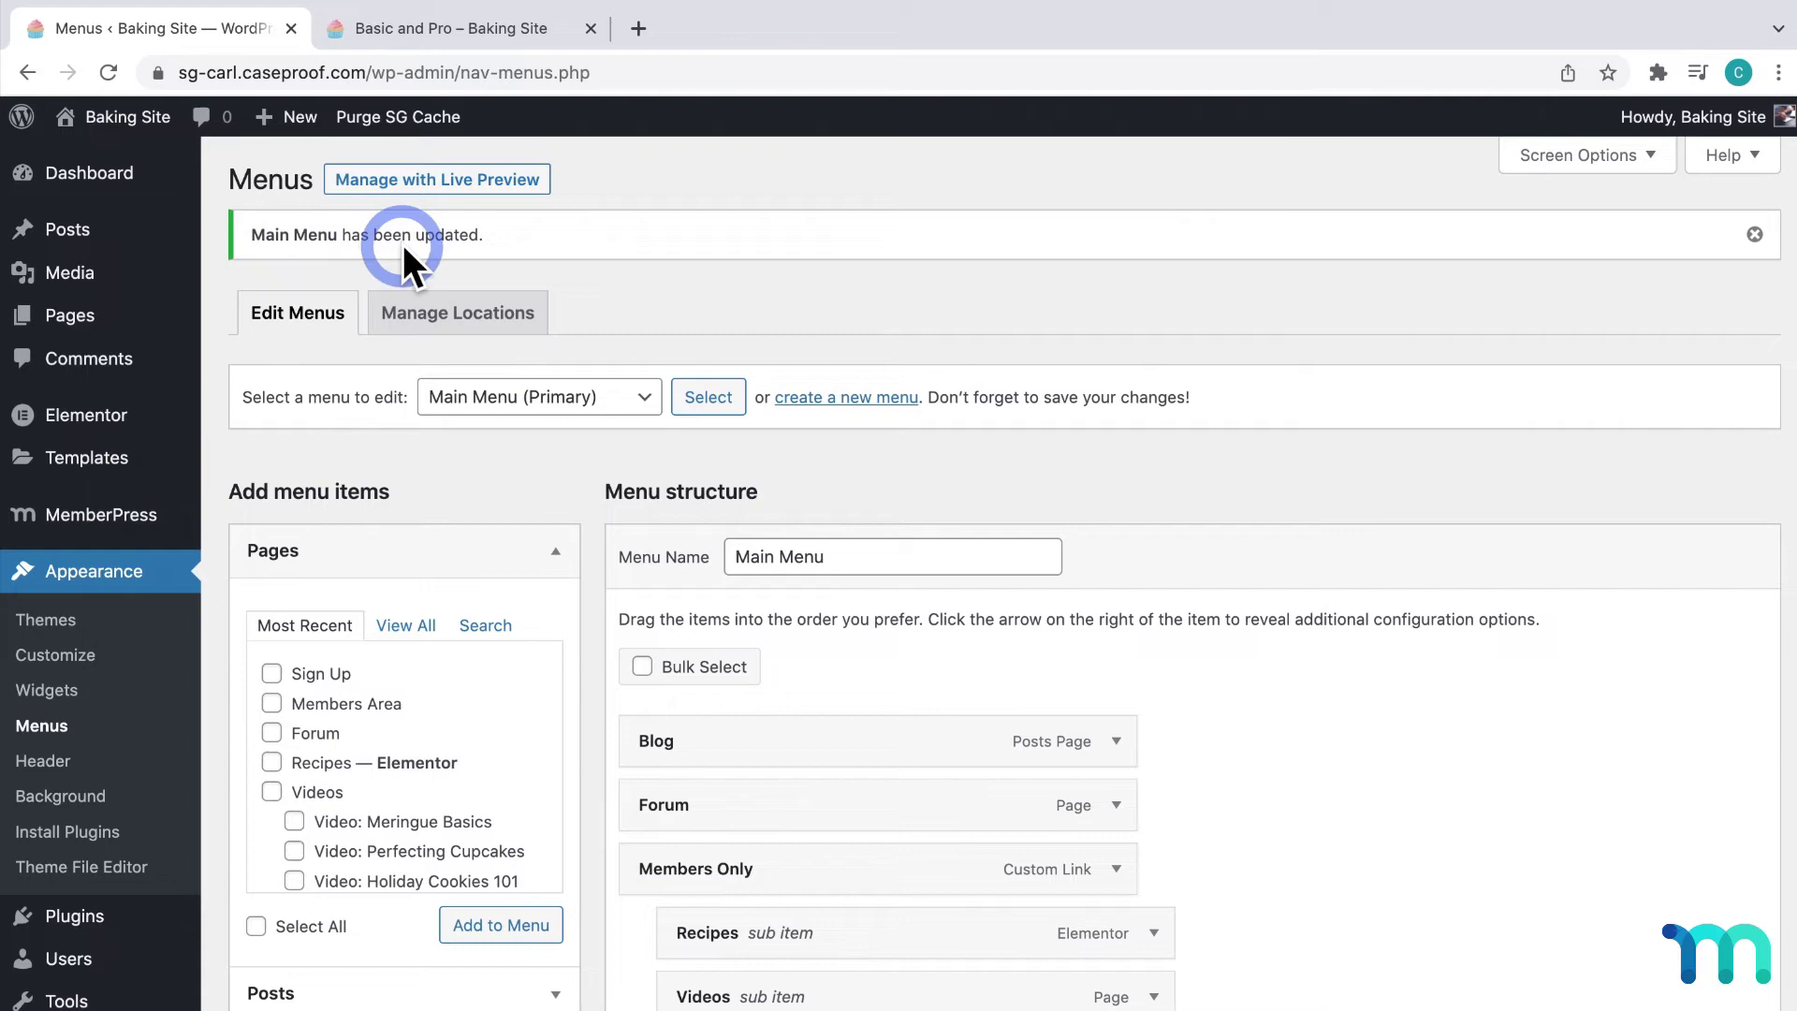
# From the Baking Site home page, follow SIGN UP to the Basic and Pro pricing cards
pyautogui.click(498, 31)
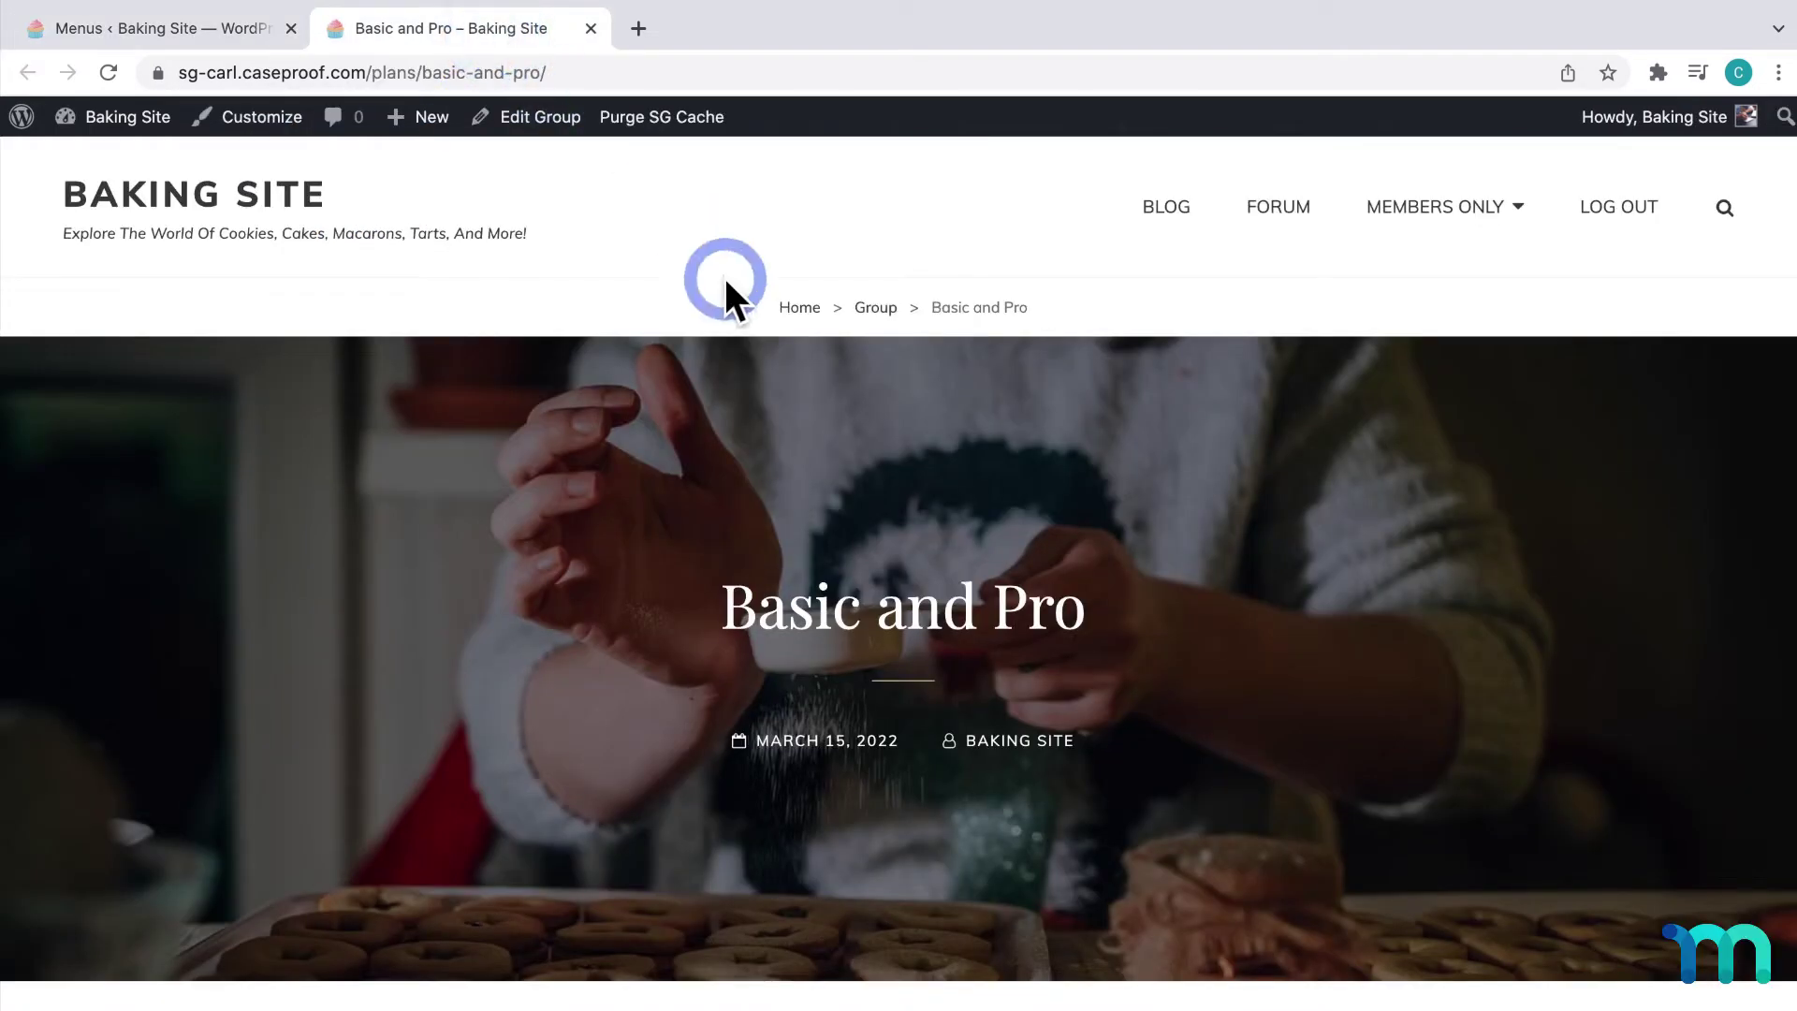
pyautogui.click(228, 201)
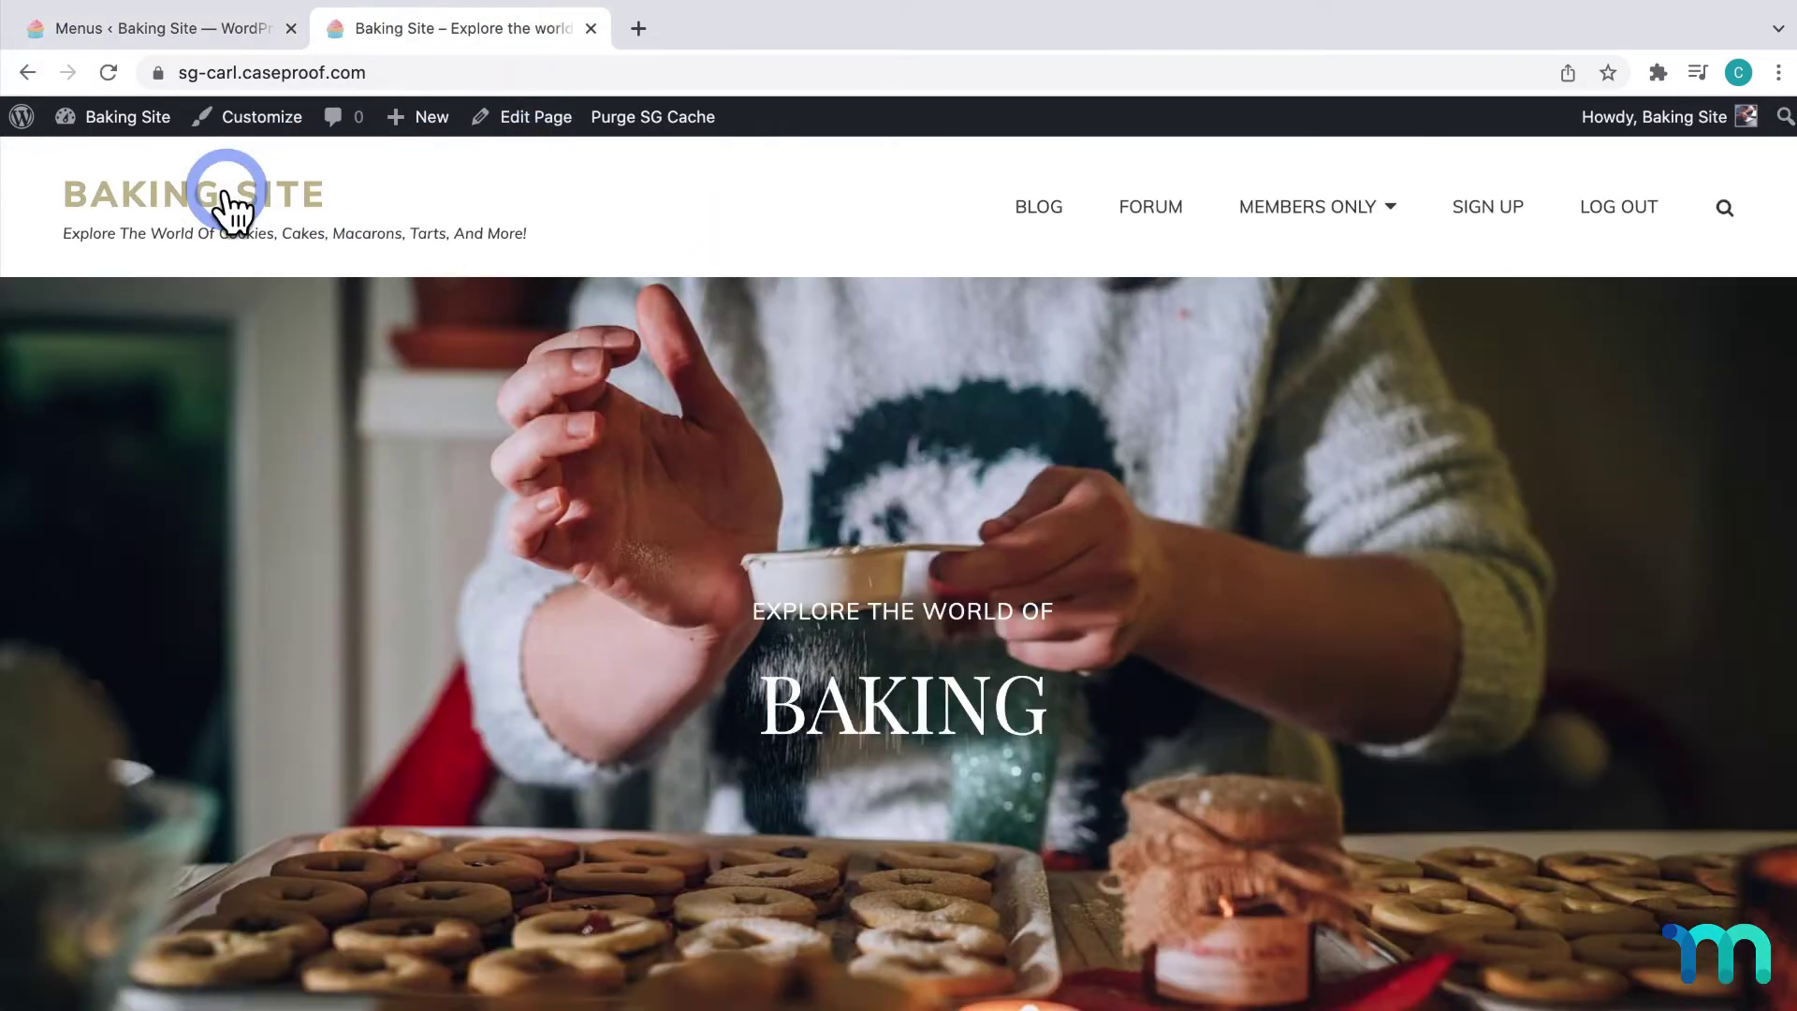
pyautogui.click(1503, 230)
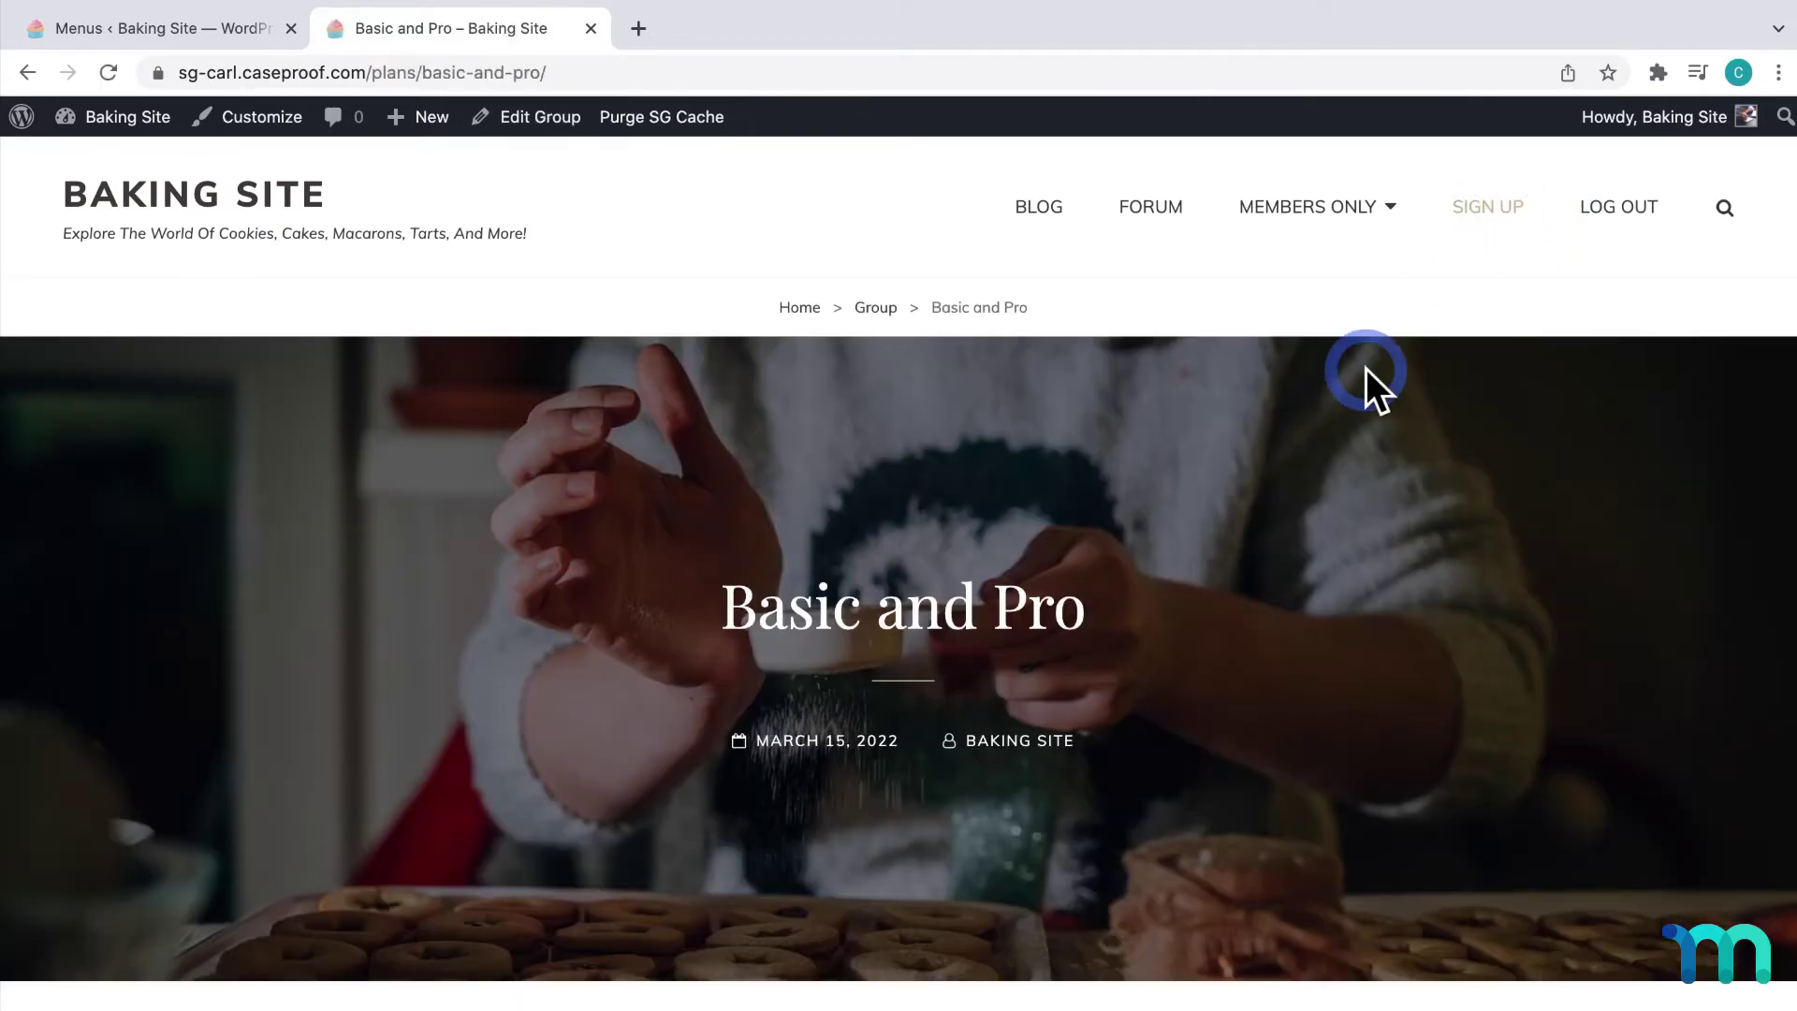
pyautogui.scroll(-10, 1367, 368)
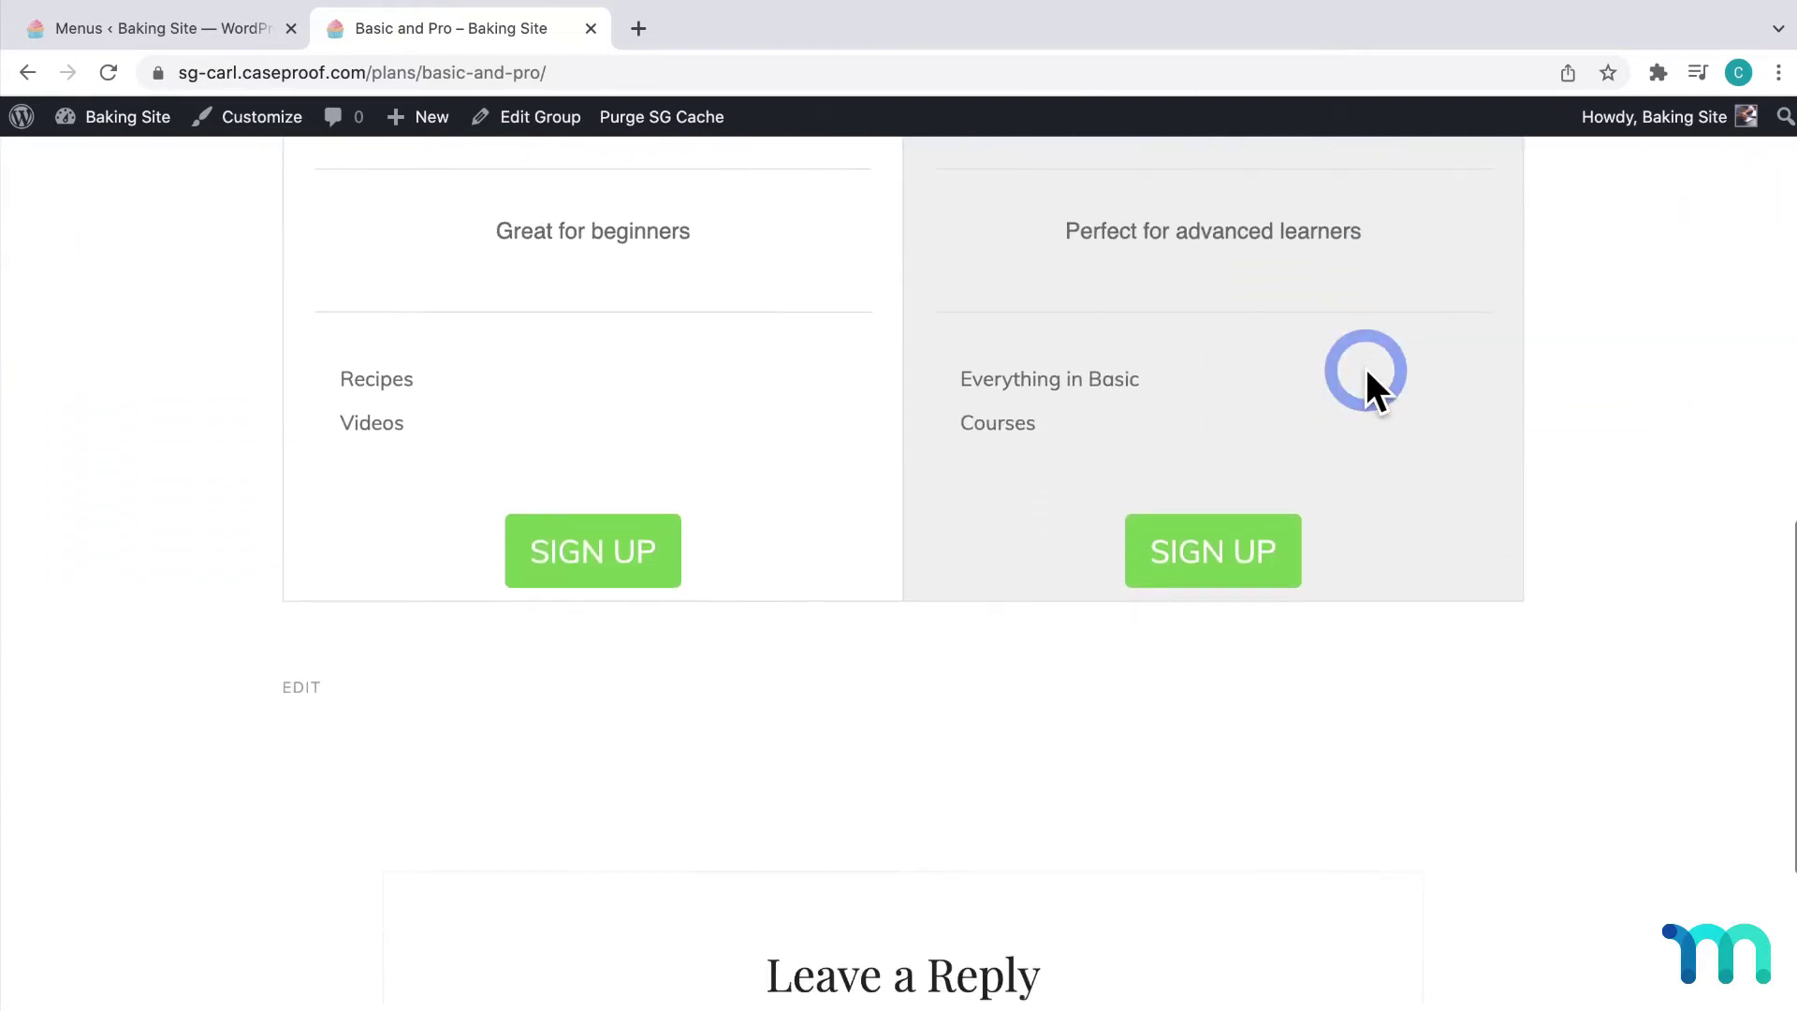
pyautogui.scroll(3, 1366, 368)
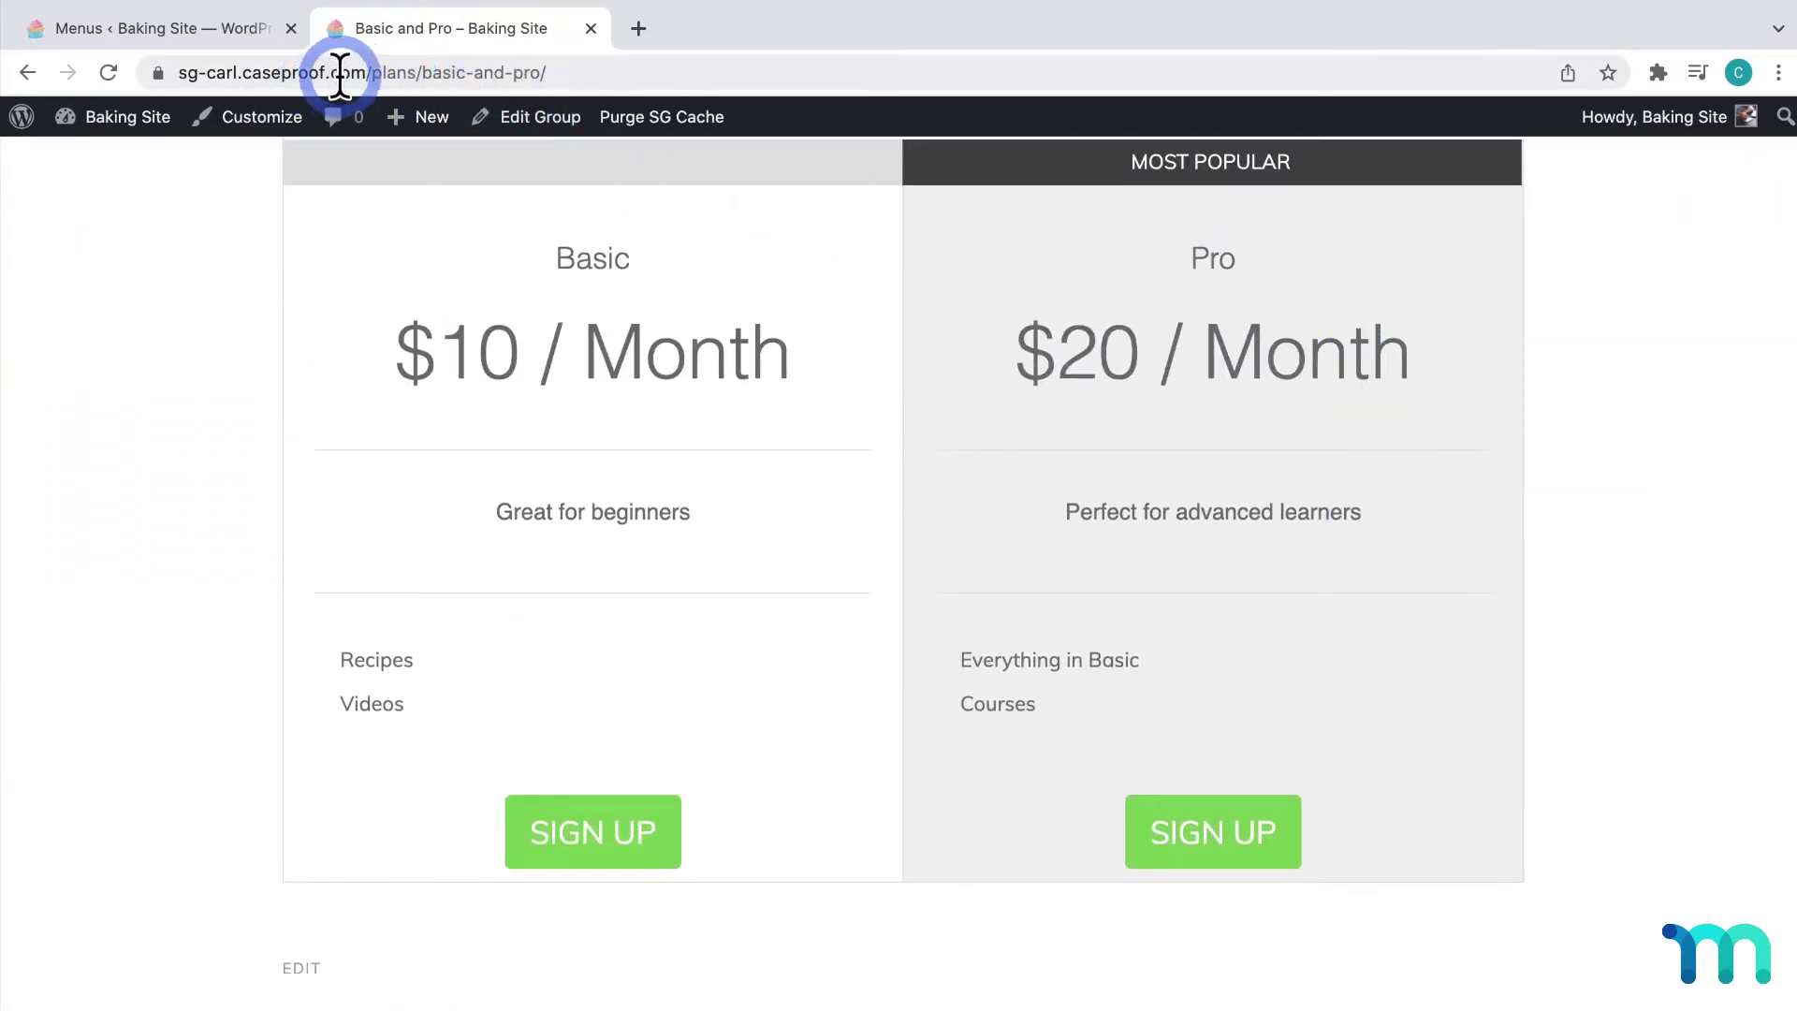
# Expand the Sign Up item in Main Menu and remove it
pyautogui.click(221, 39)
pyautogui.scroll(-5, 1348, 582)
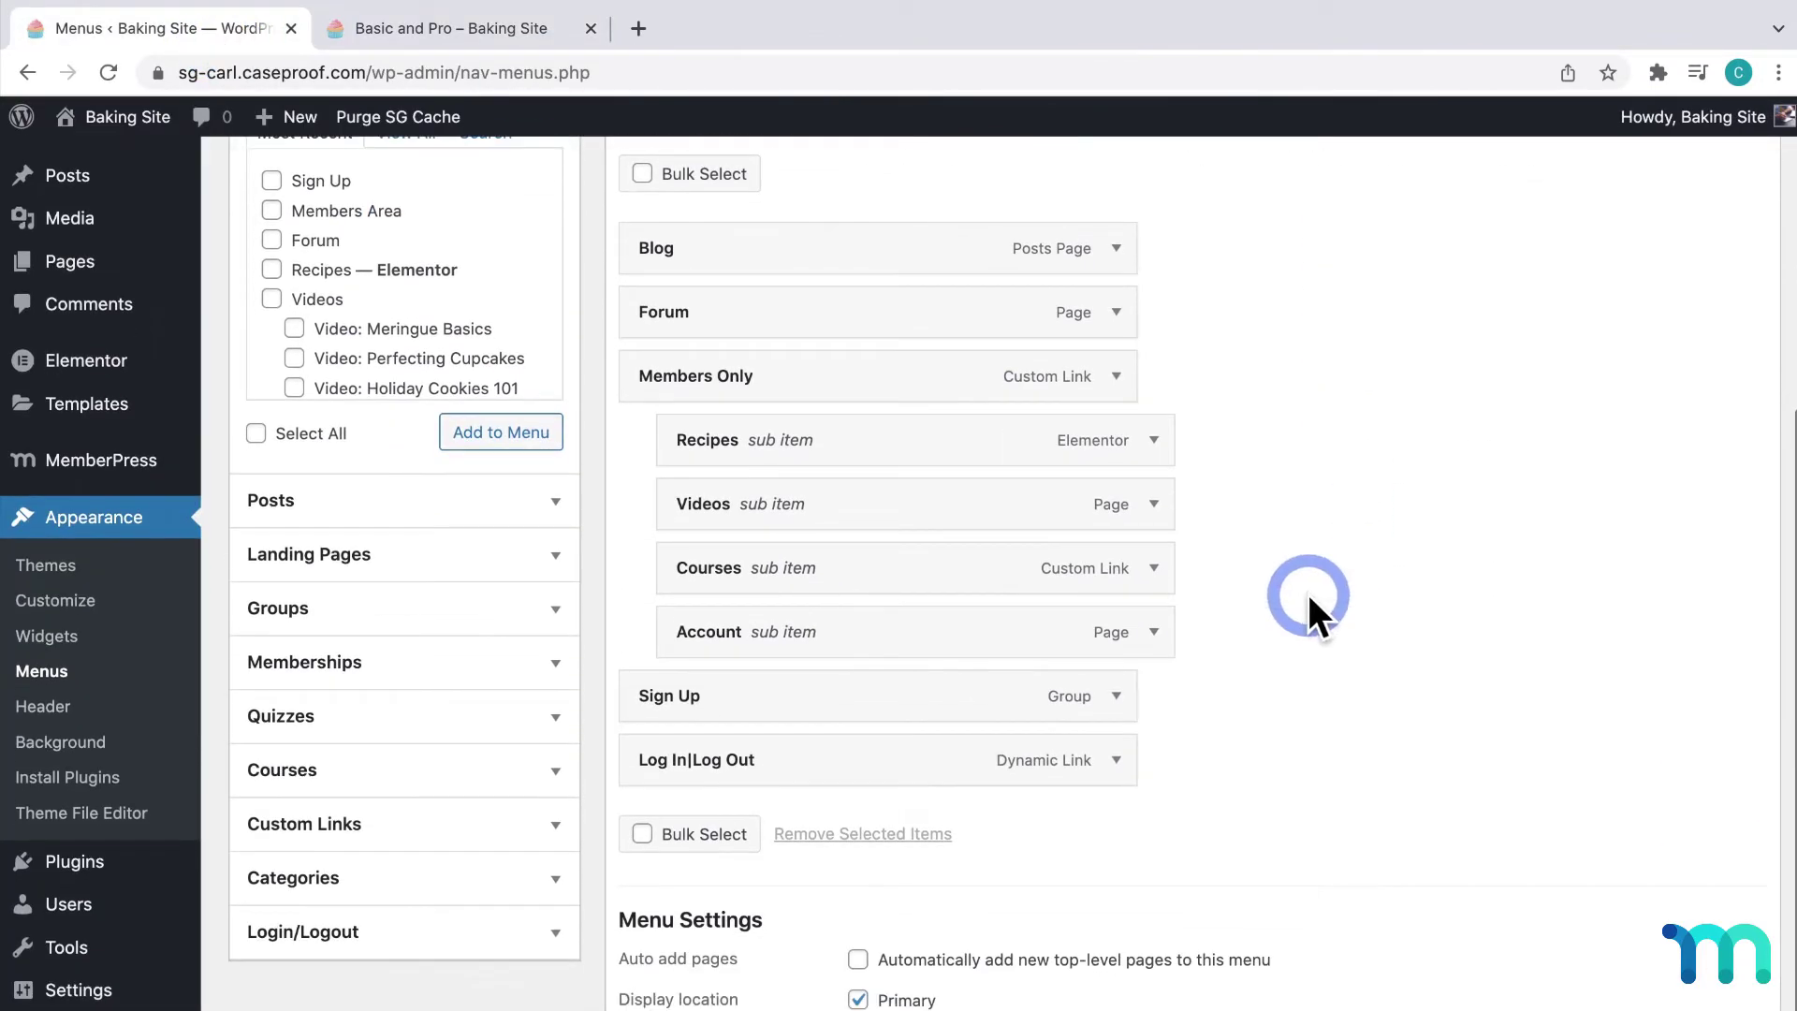
pyautogui.click(1120, 700)
pyautogui.scroll(-1, 1233, 676)
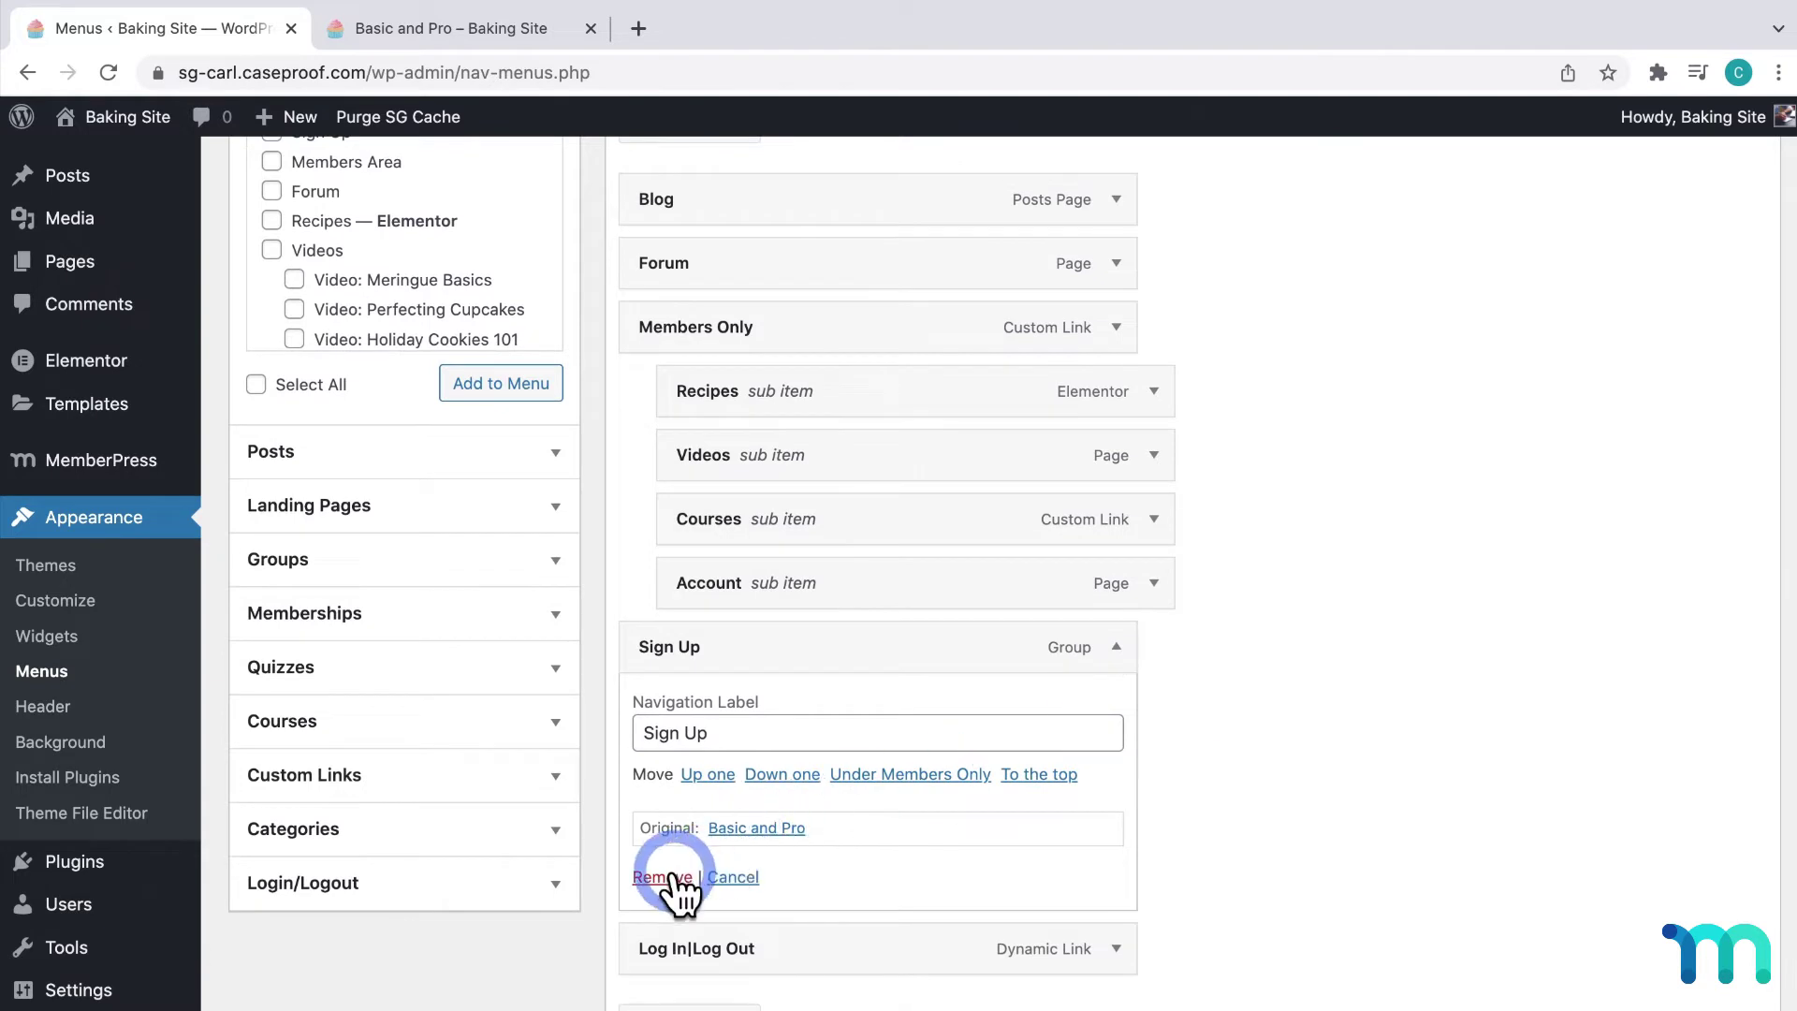
pyautogui.click(661, 916)
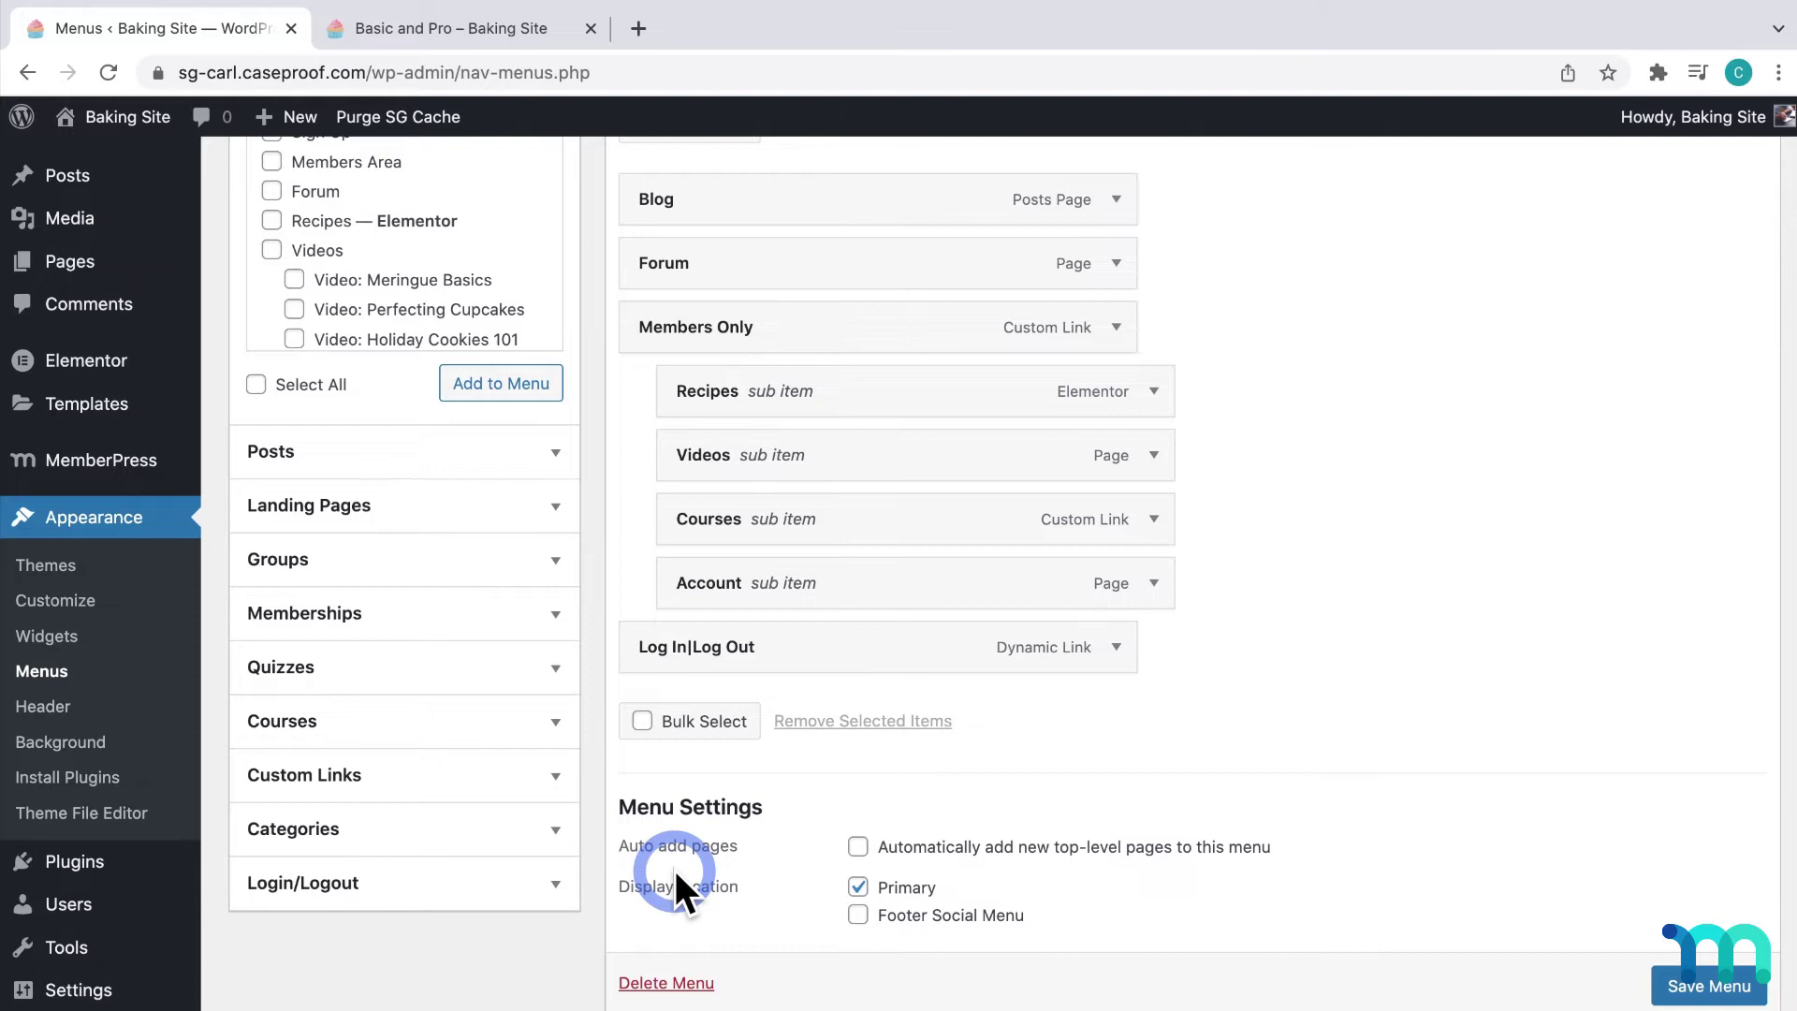
# Add the Basic membership to Main Menu and move it above Log In|Log Out
pyautogui.click(553, 618)
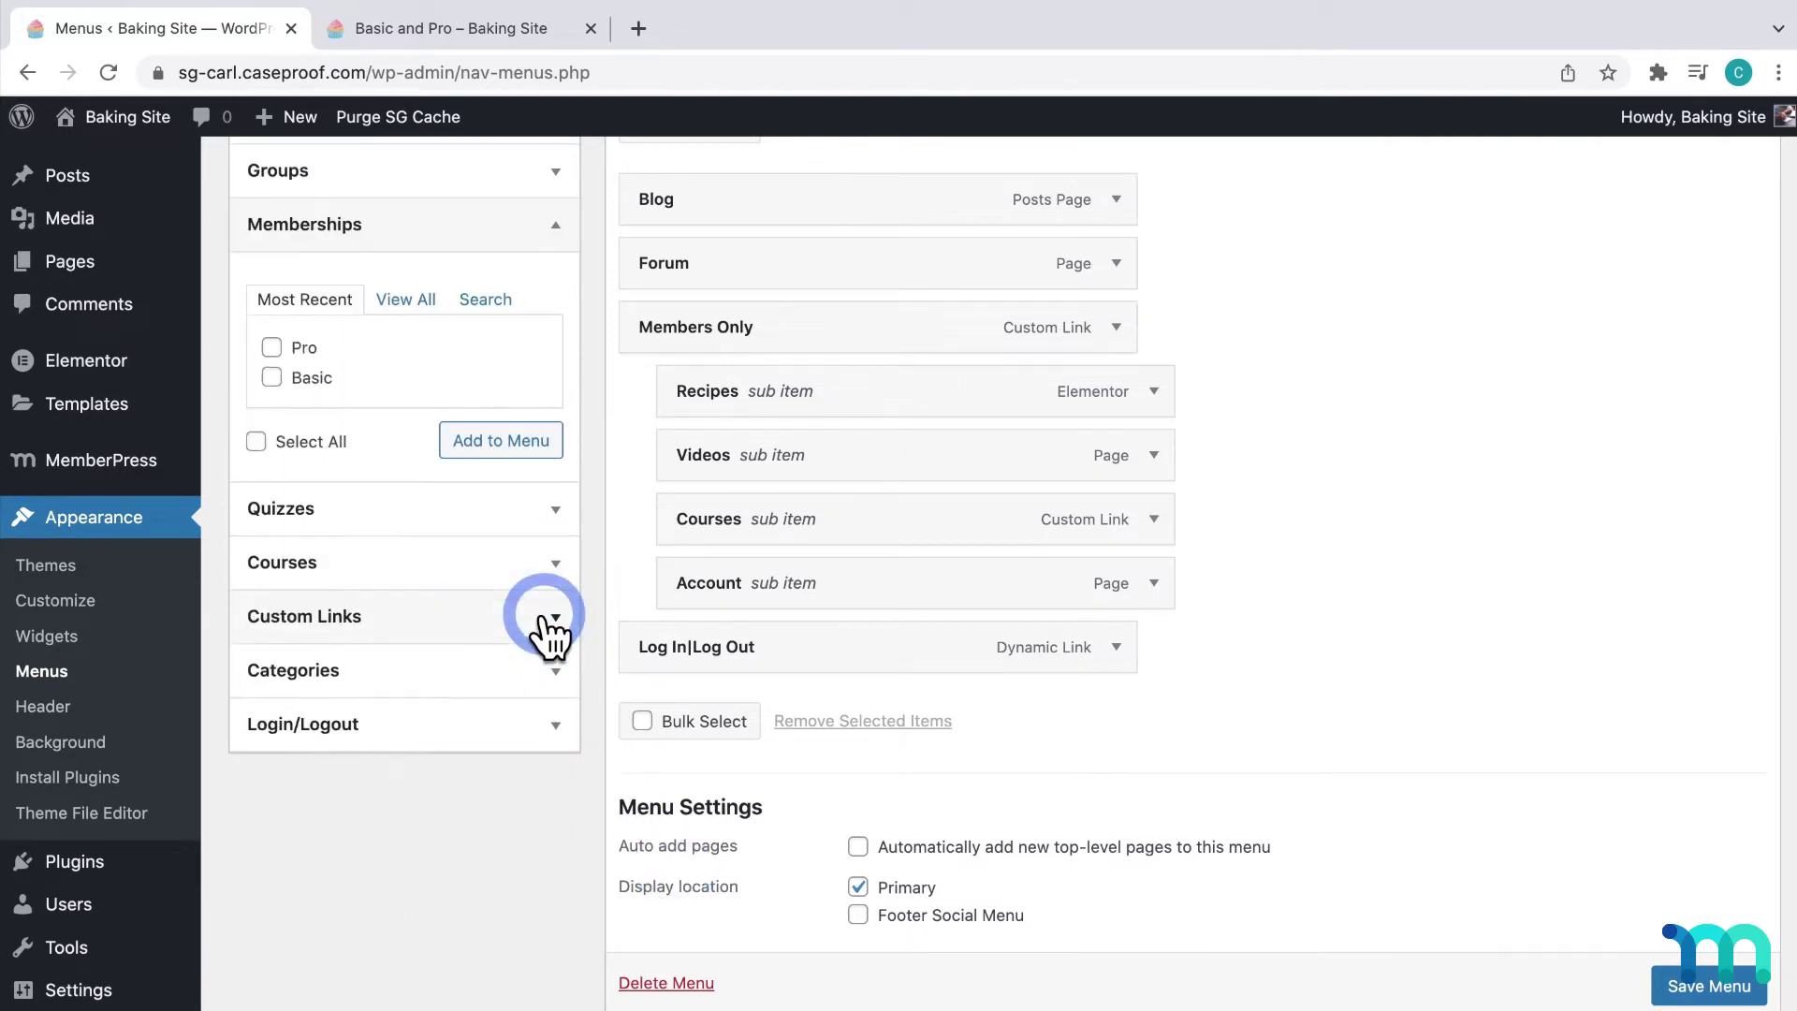
pyautogui.click(273, 379)
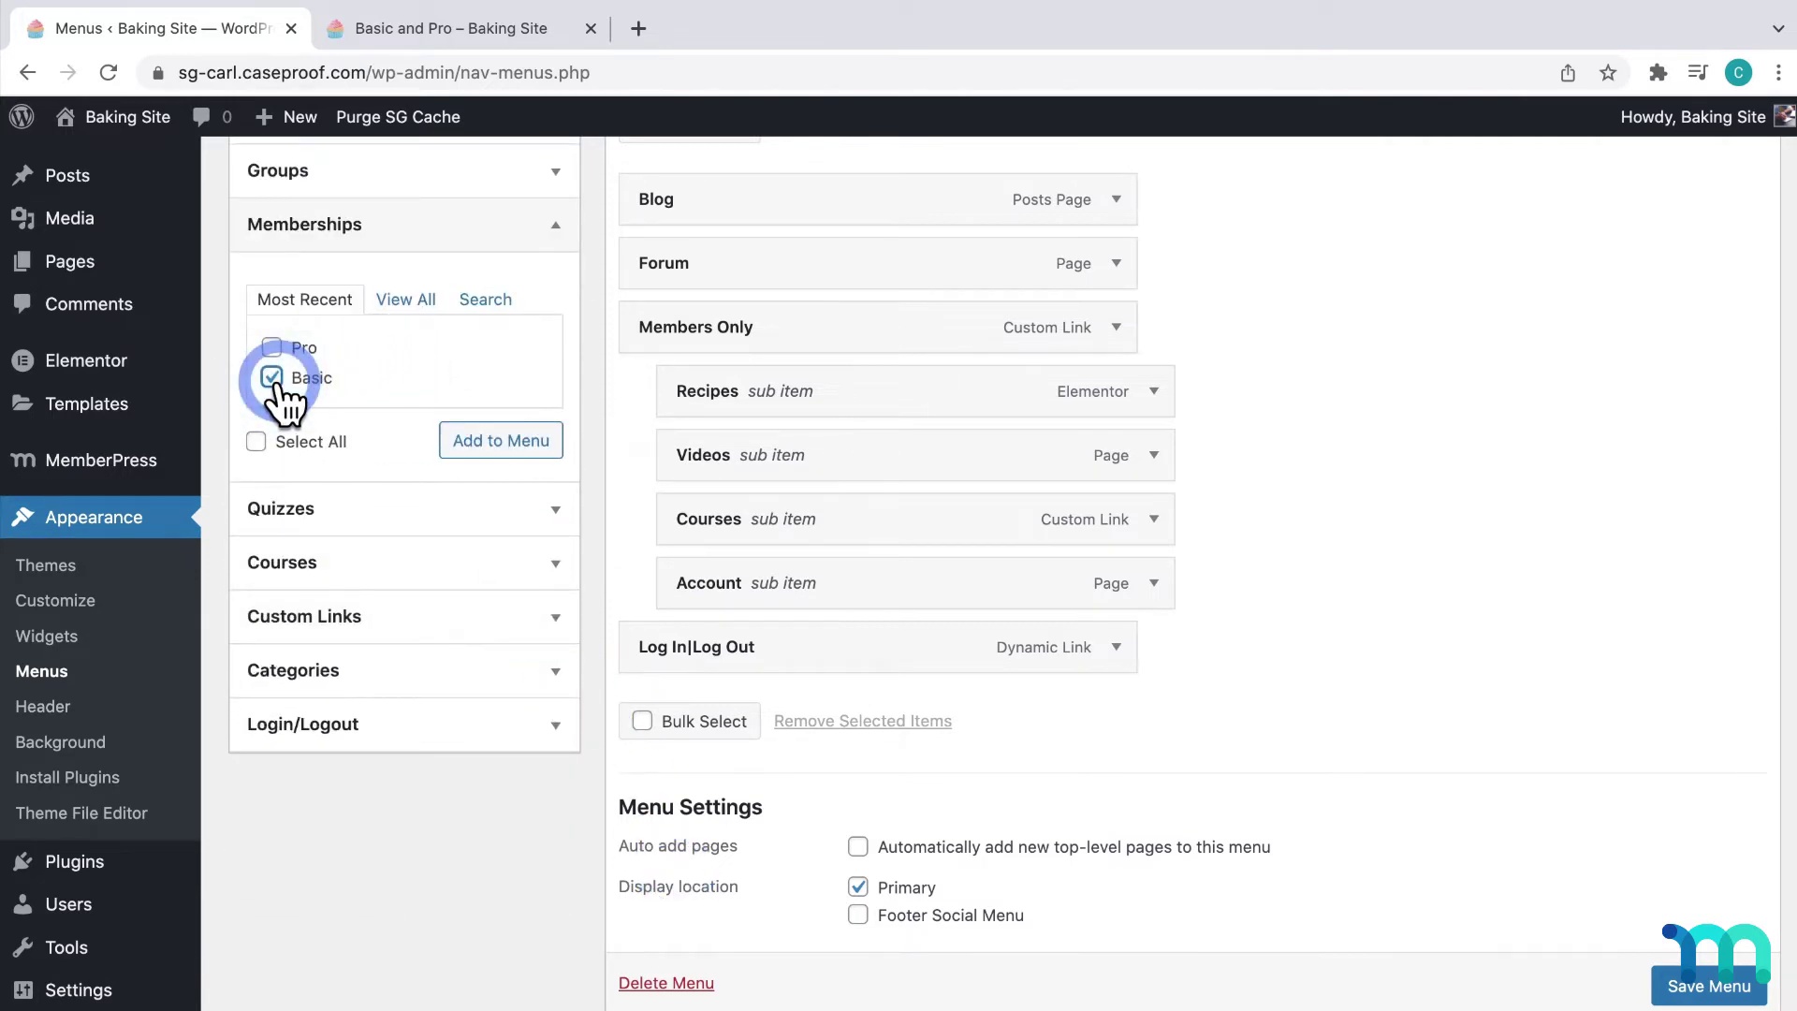
pyautogui.click(468, 442)
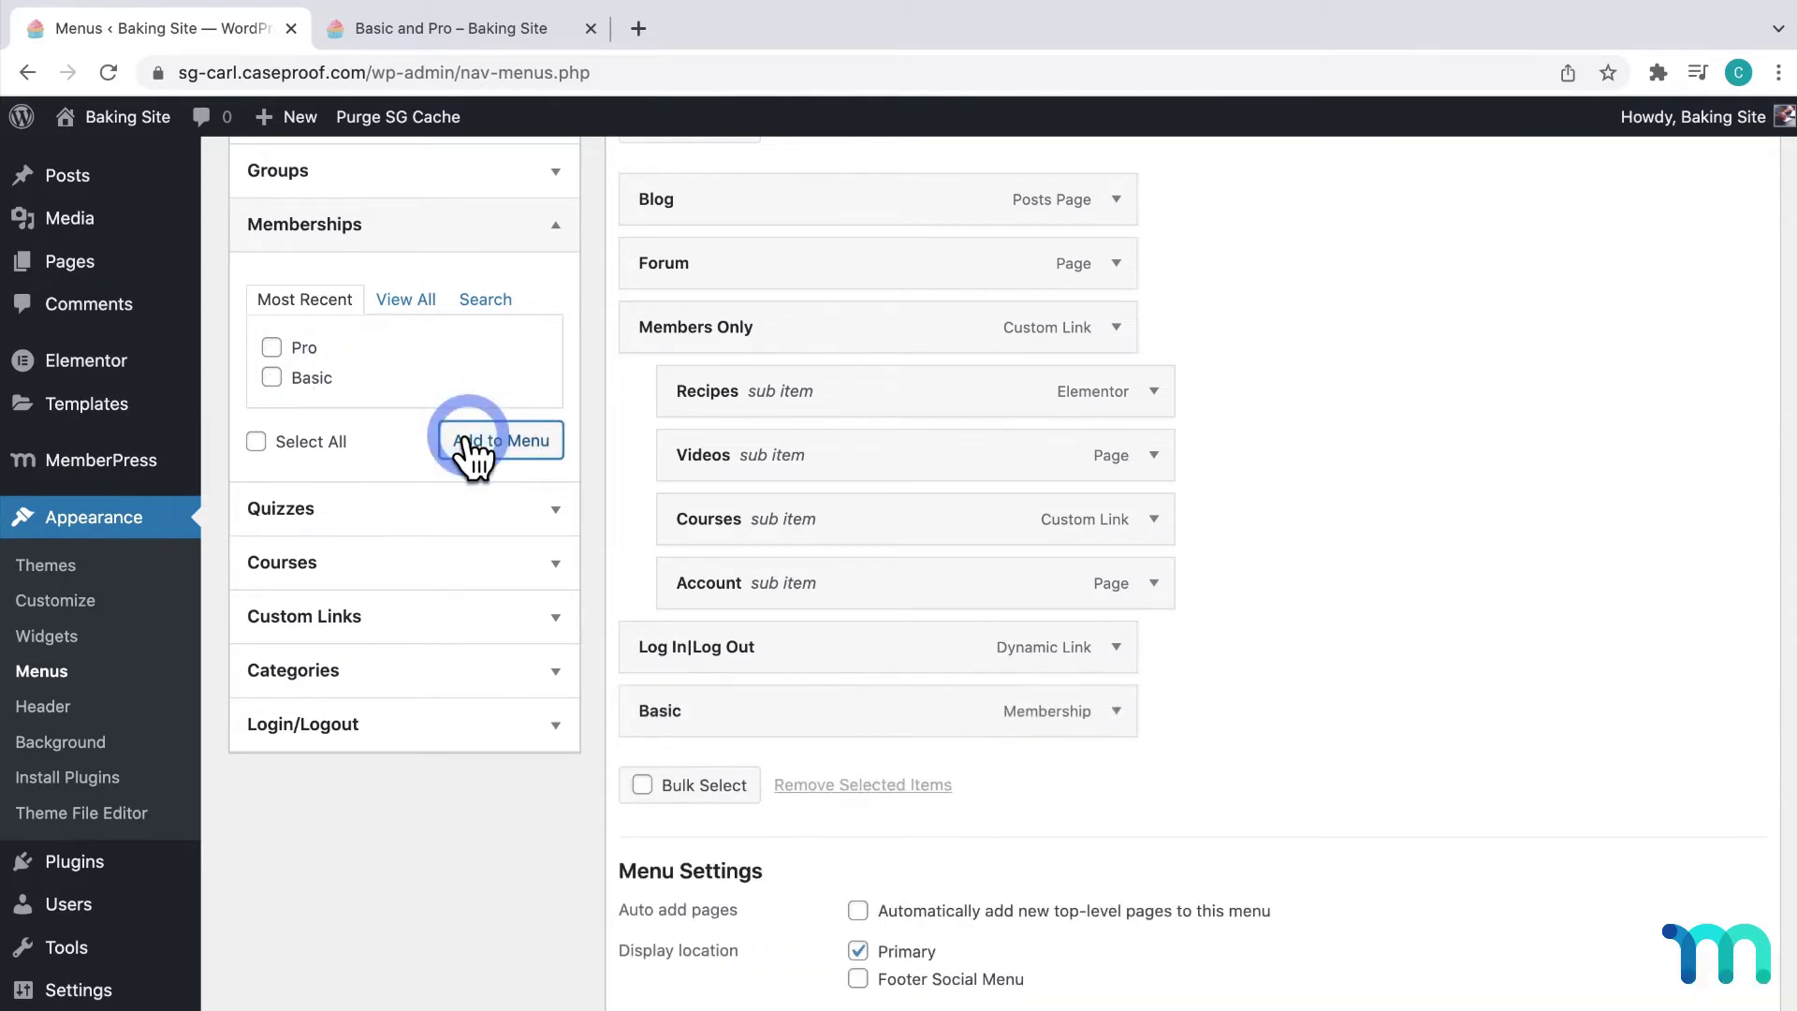
pyautogui.click(670, 726)
pyautogui.moveTo(670, 728); pyautogui.dragTo(666, 667)
# Rename the Basic menu item's Navigation Label to 'Membership'
pyautogui.click(1114, 650)
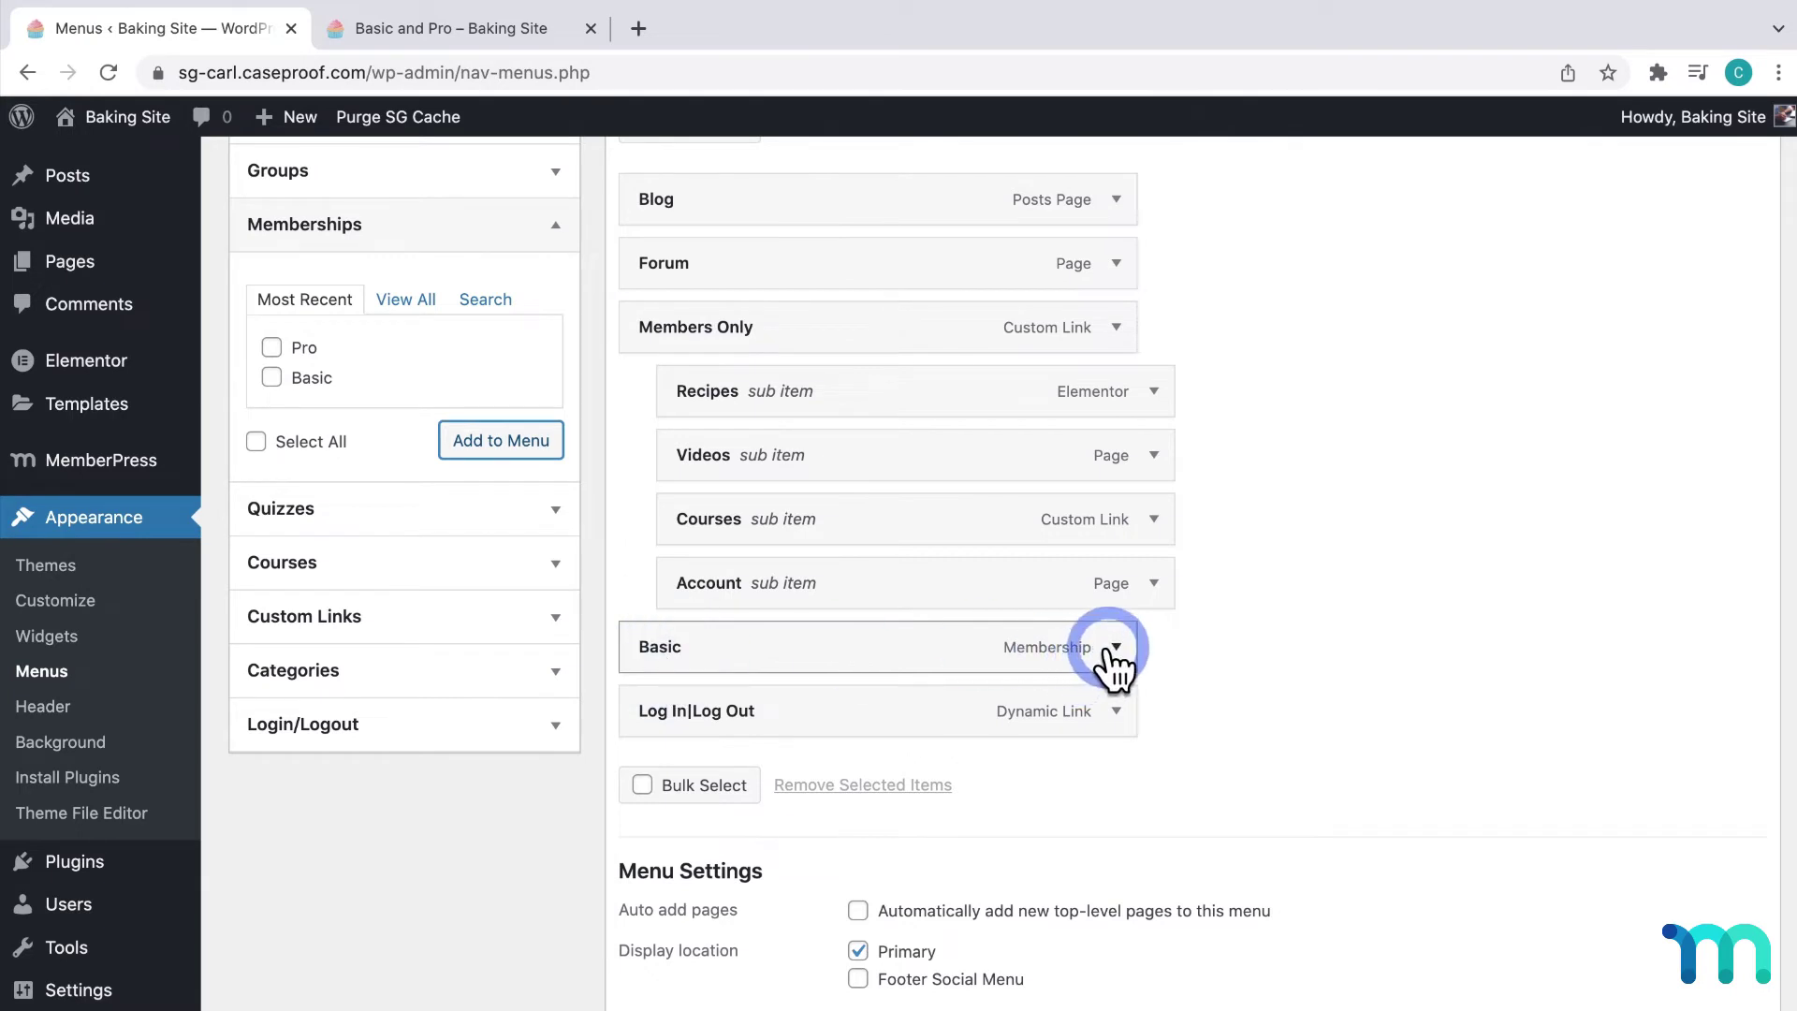
pyautogui.moveTo(702, 734); pyautogui.dragTo(609, 737)
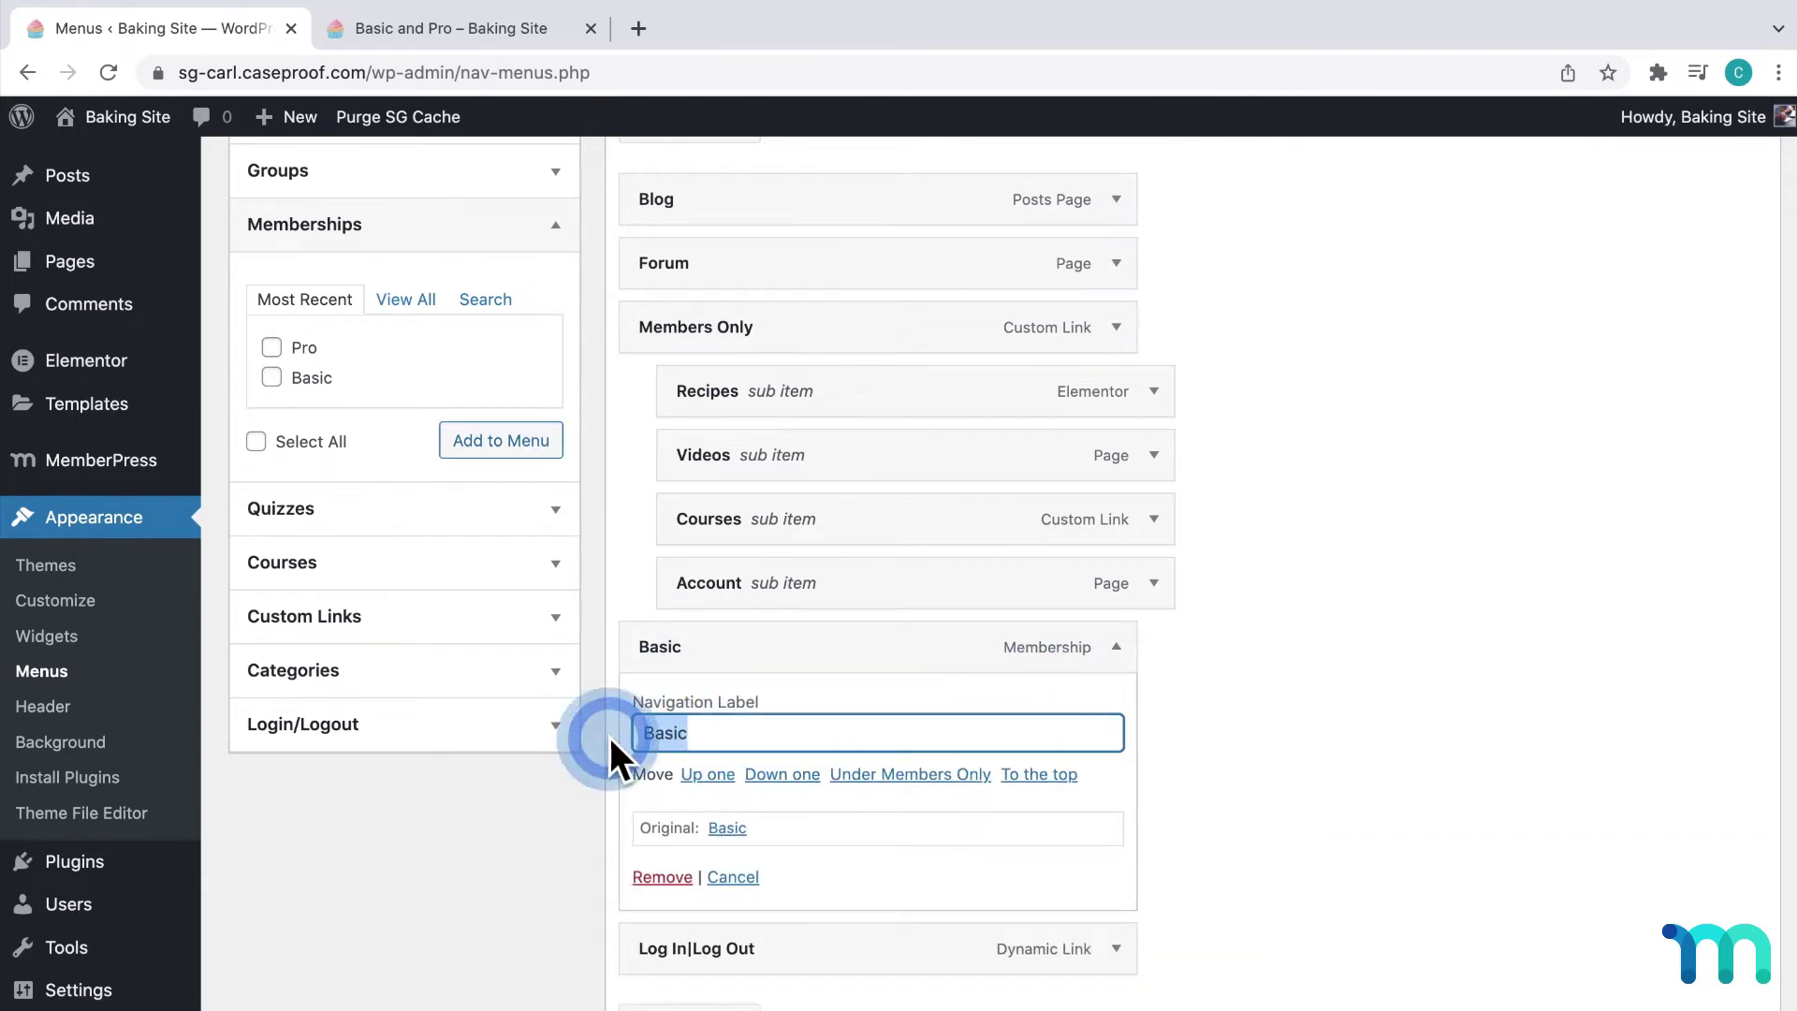
pyautogui.write('Membership')
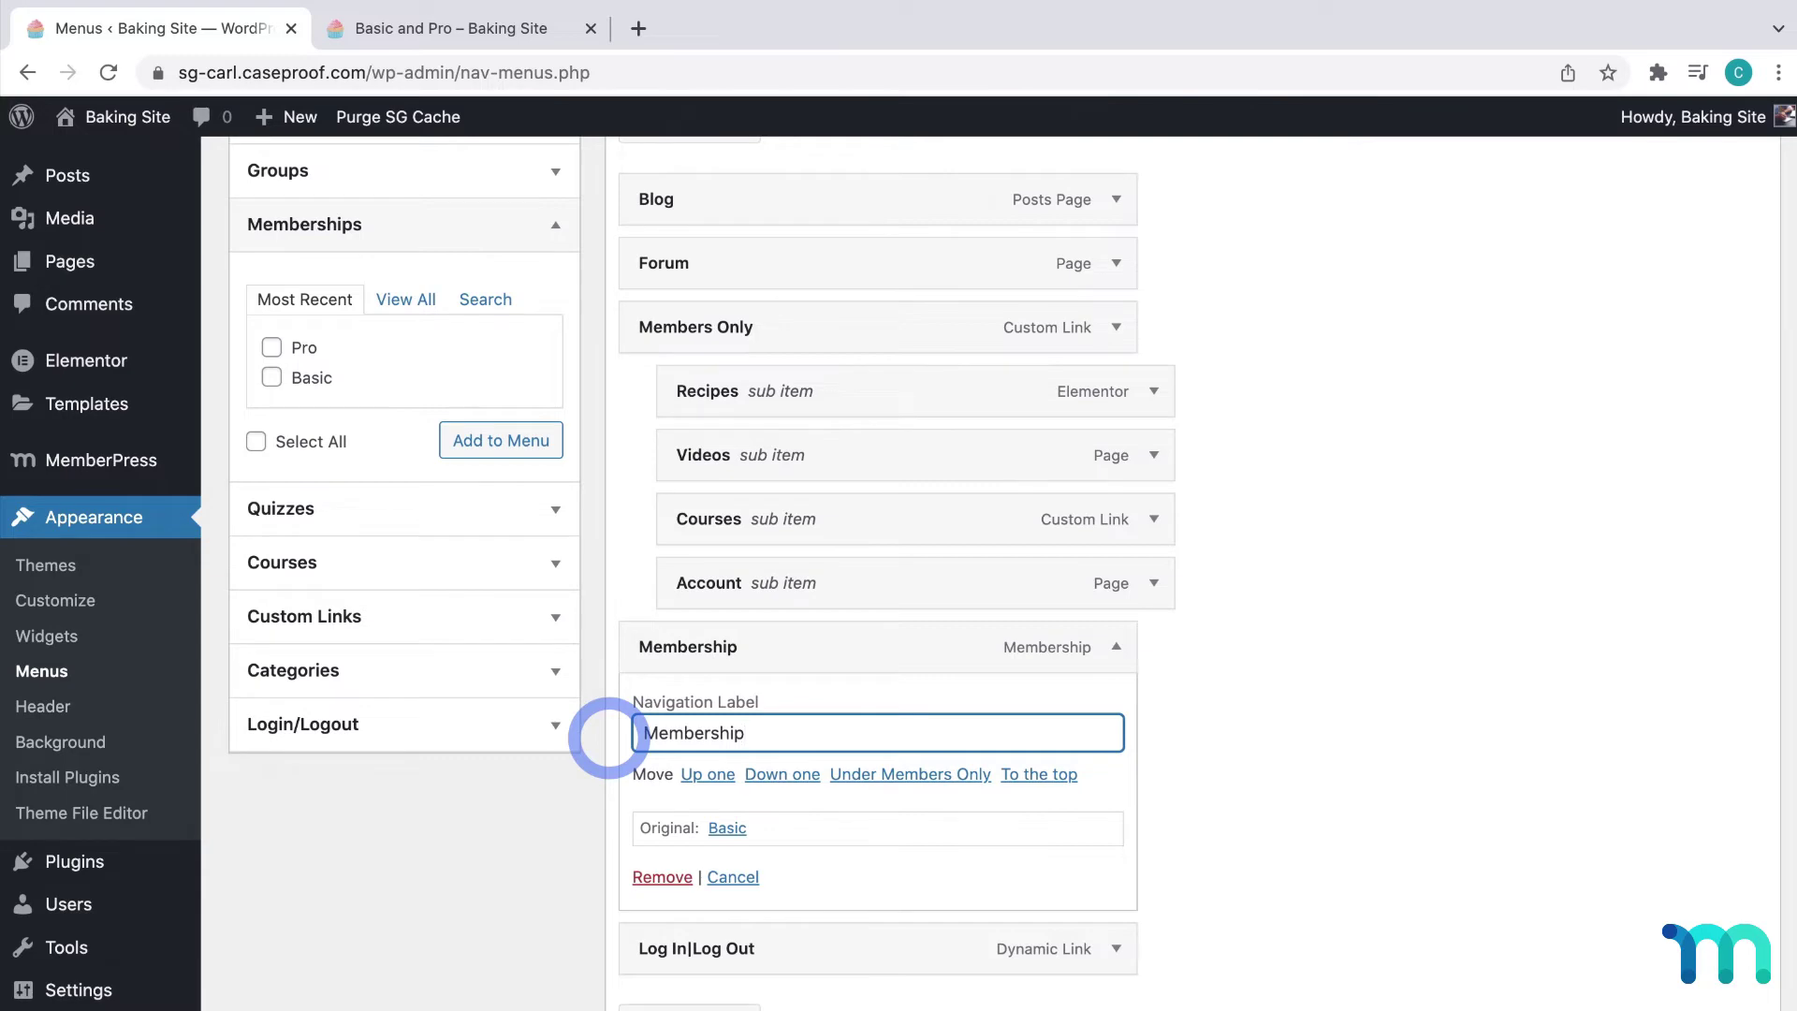
pyautogui.click(1384, 662)
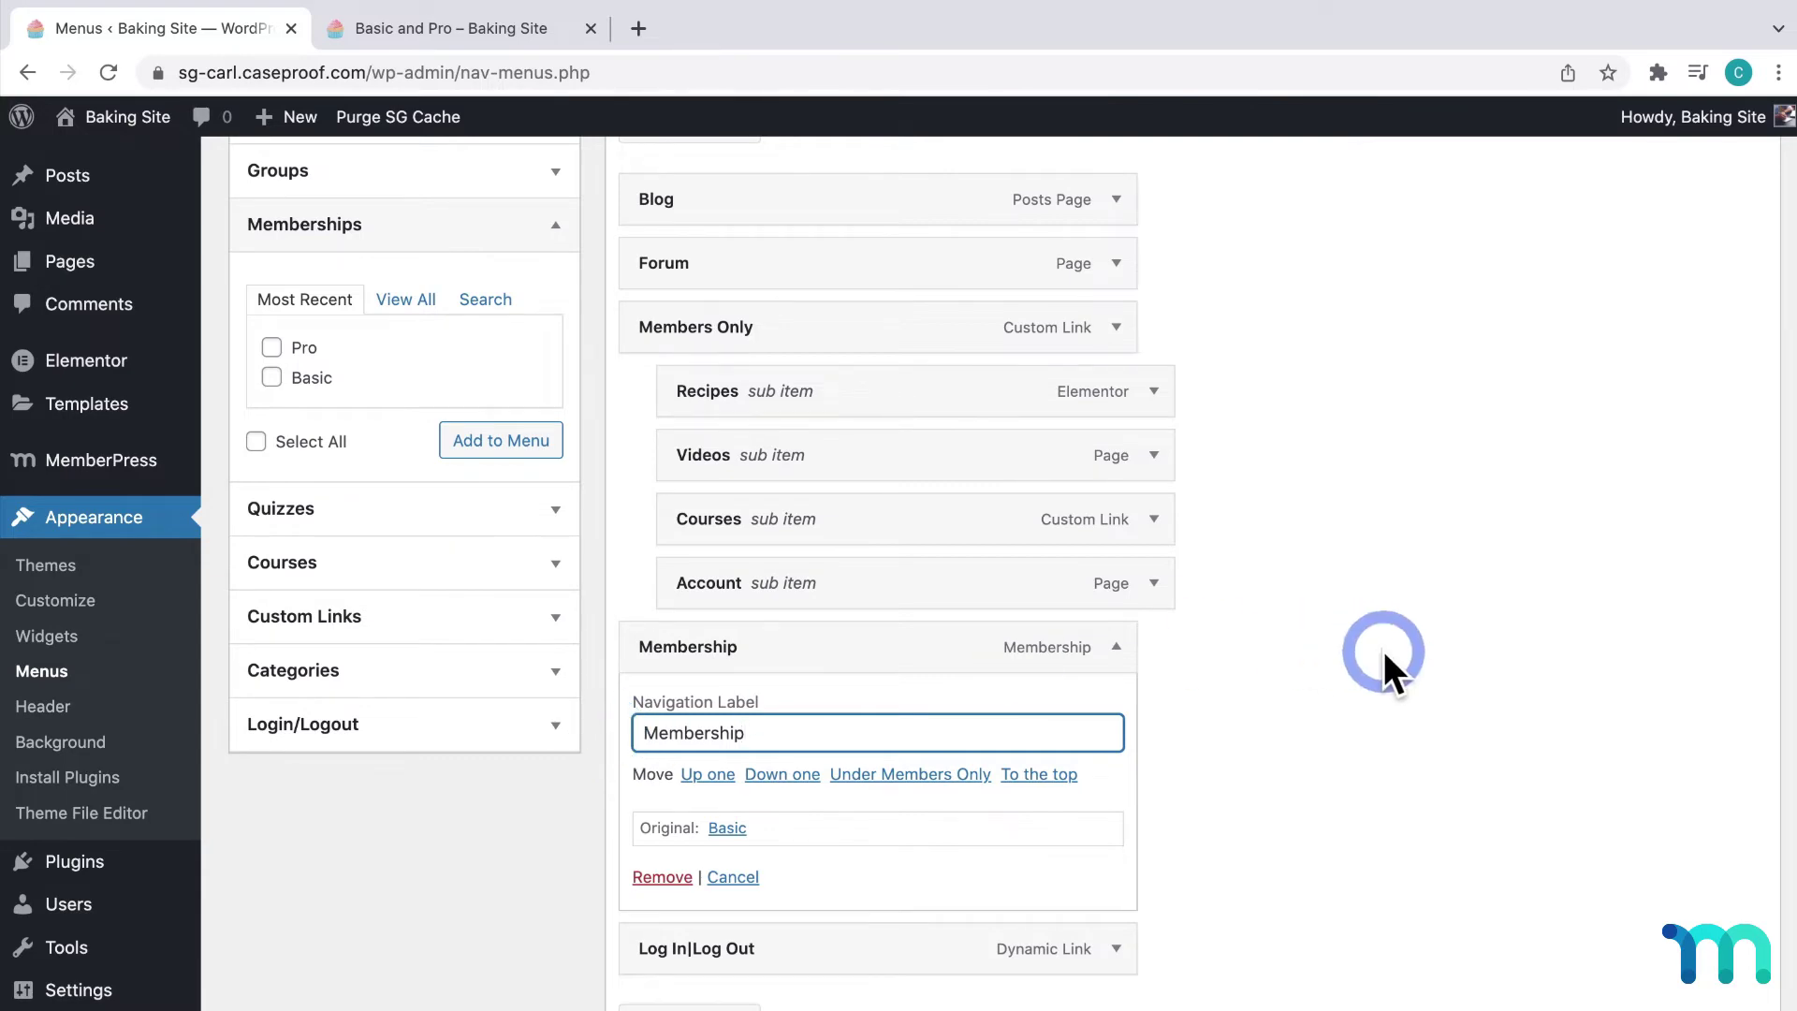
# Save Main Menu, then reload the Basic and Pro page in the site tab
pyautogui.scroll(-2, 1666, 936)
pyautogui.click(1666, 984)
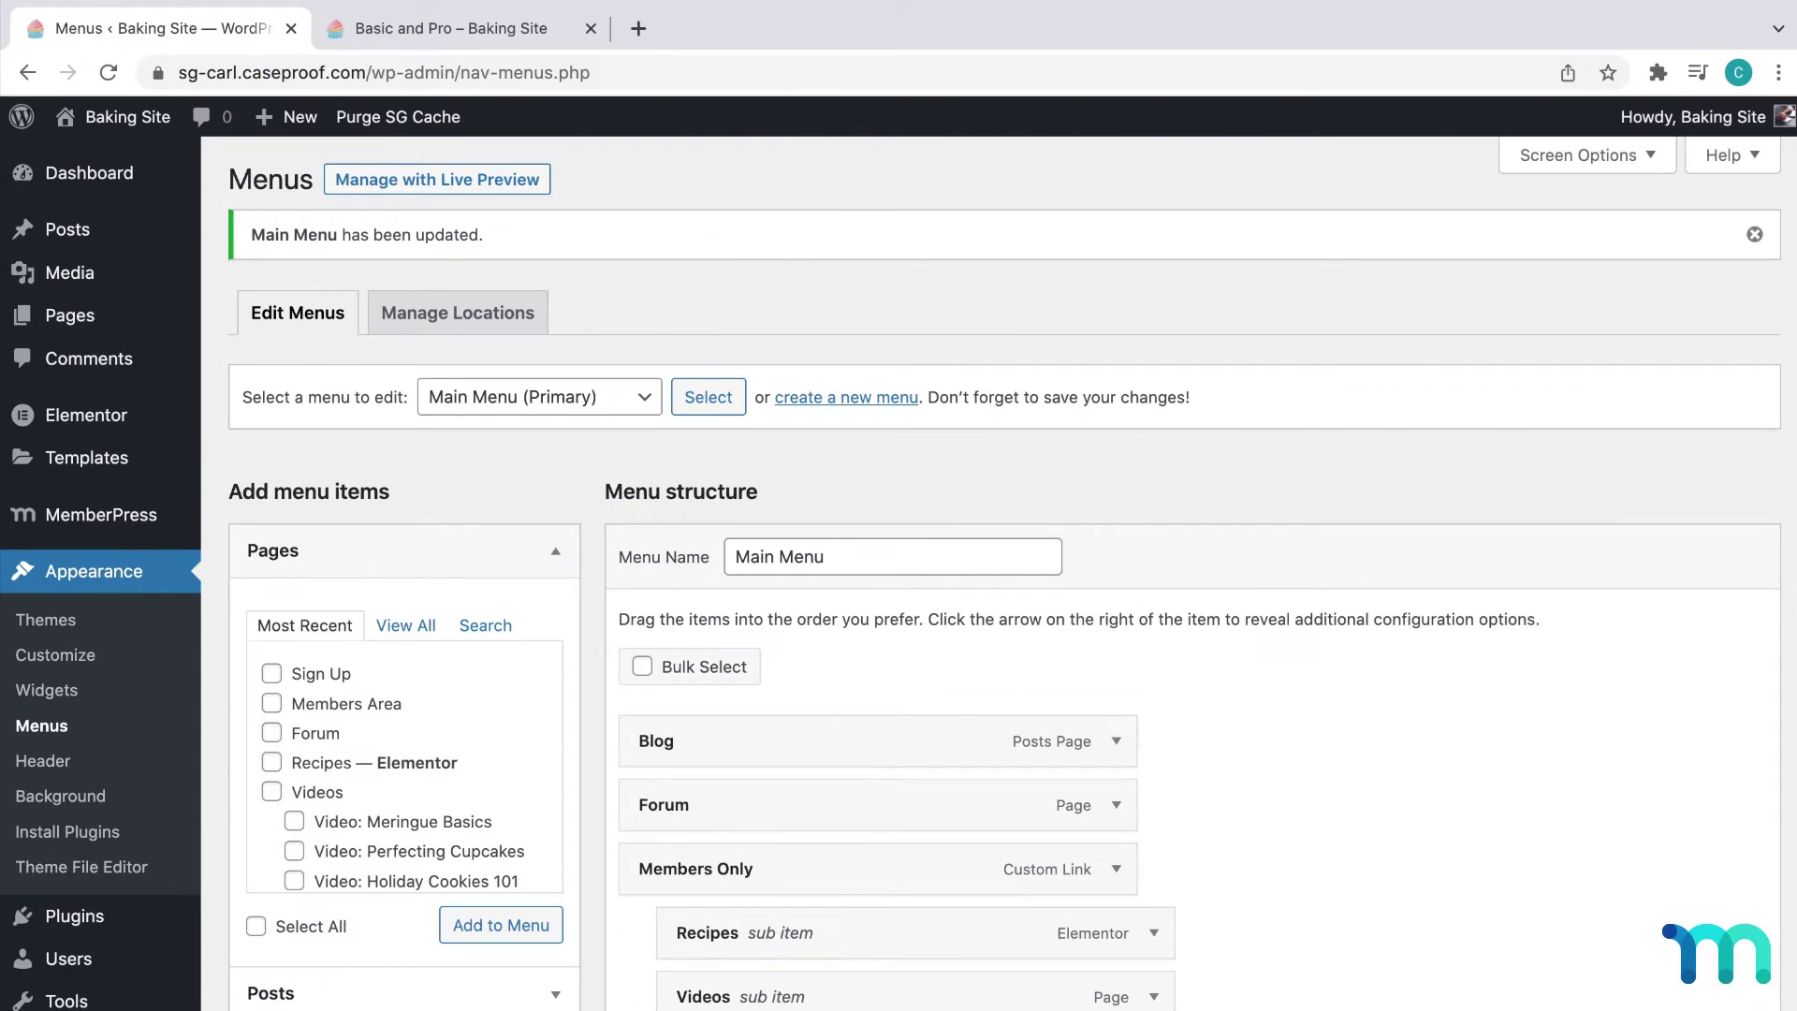
pyautogui.click(465, 28)
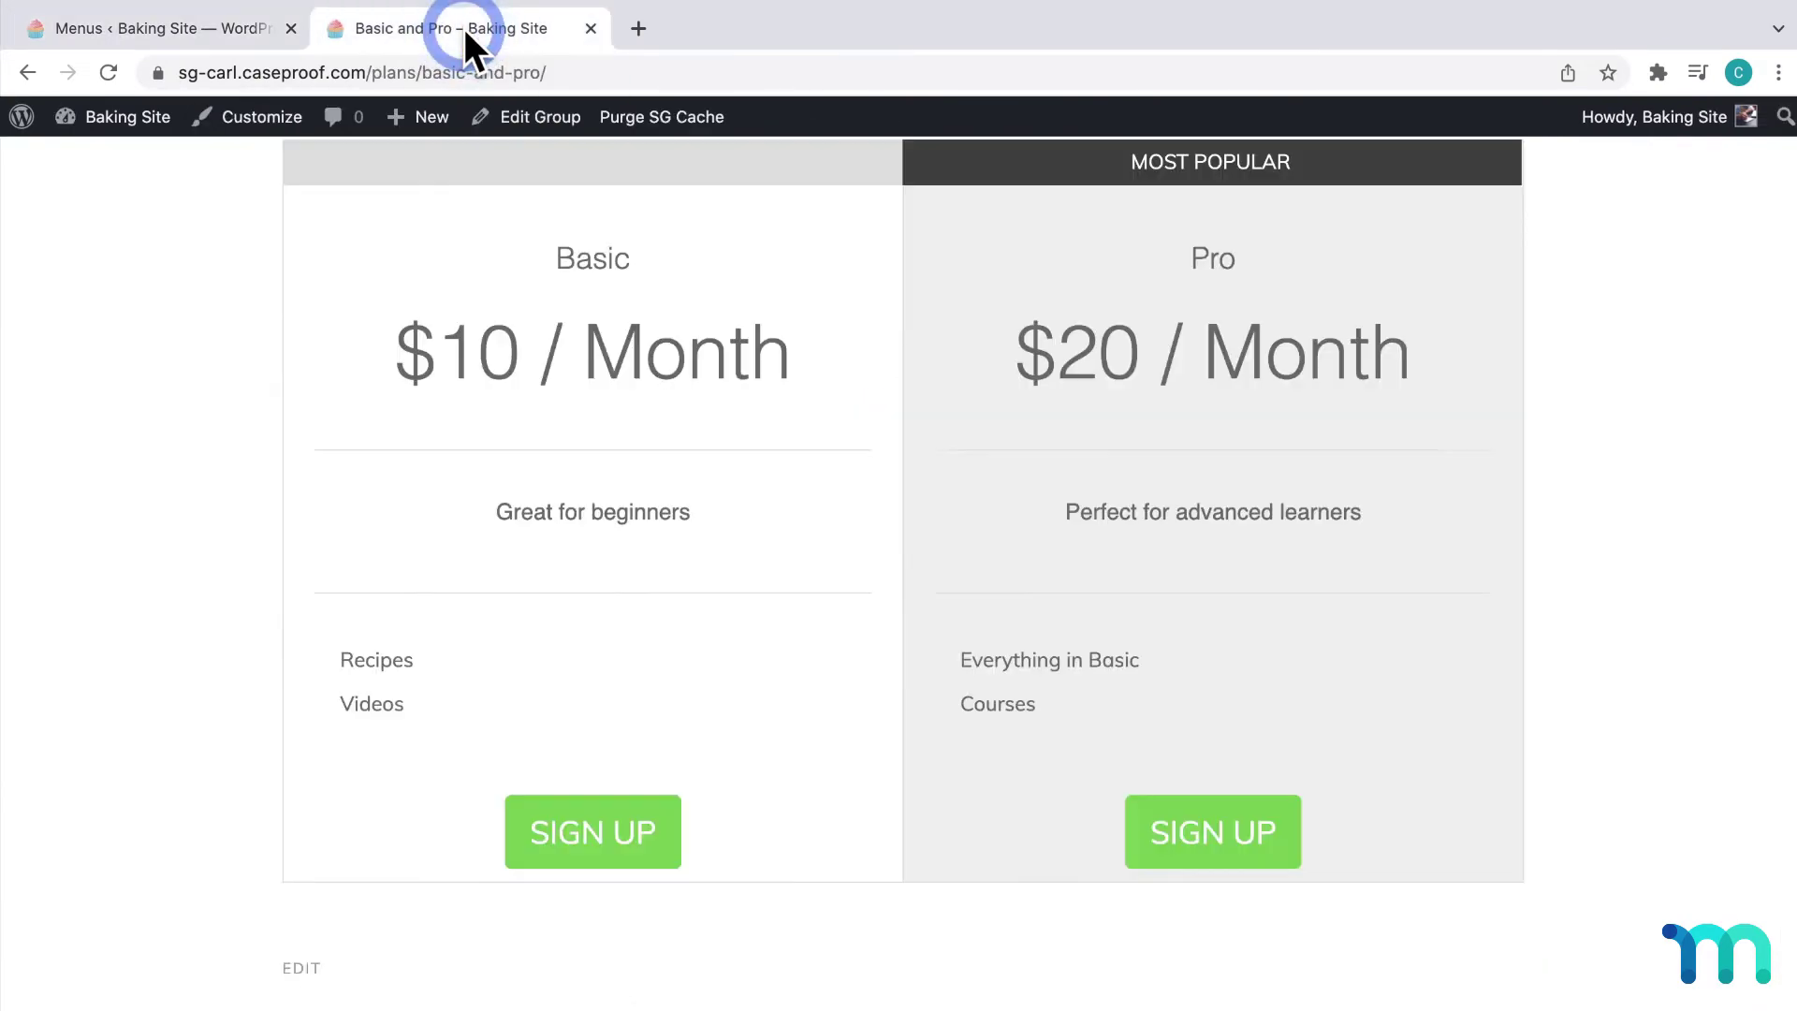
pyautogui.scroll(10, 565, 349)
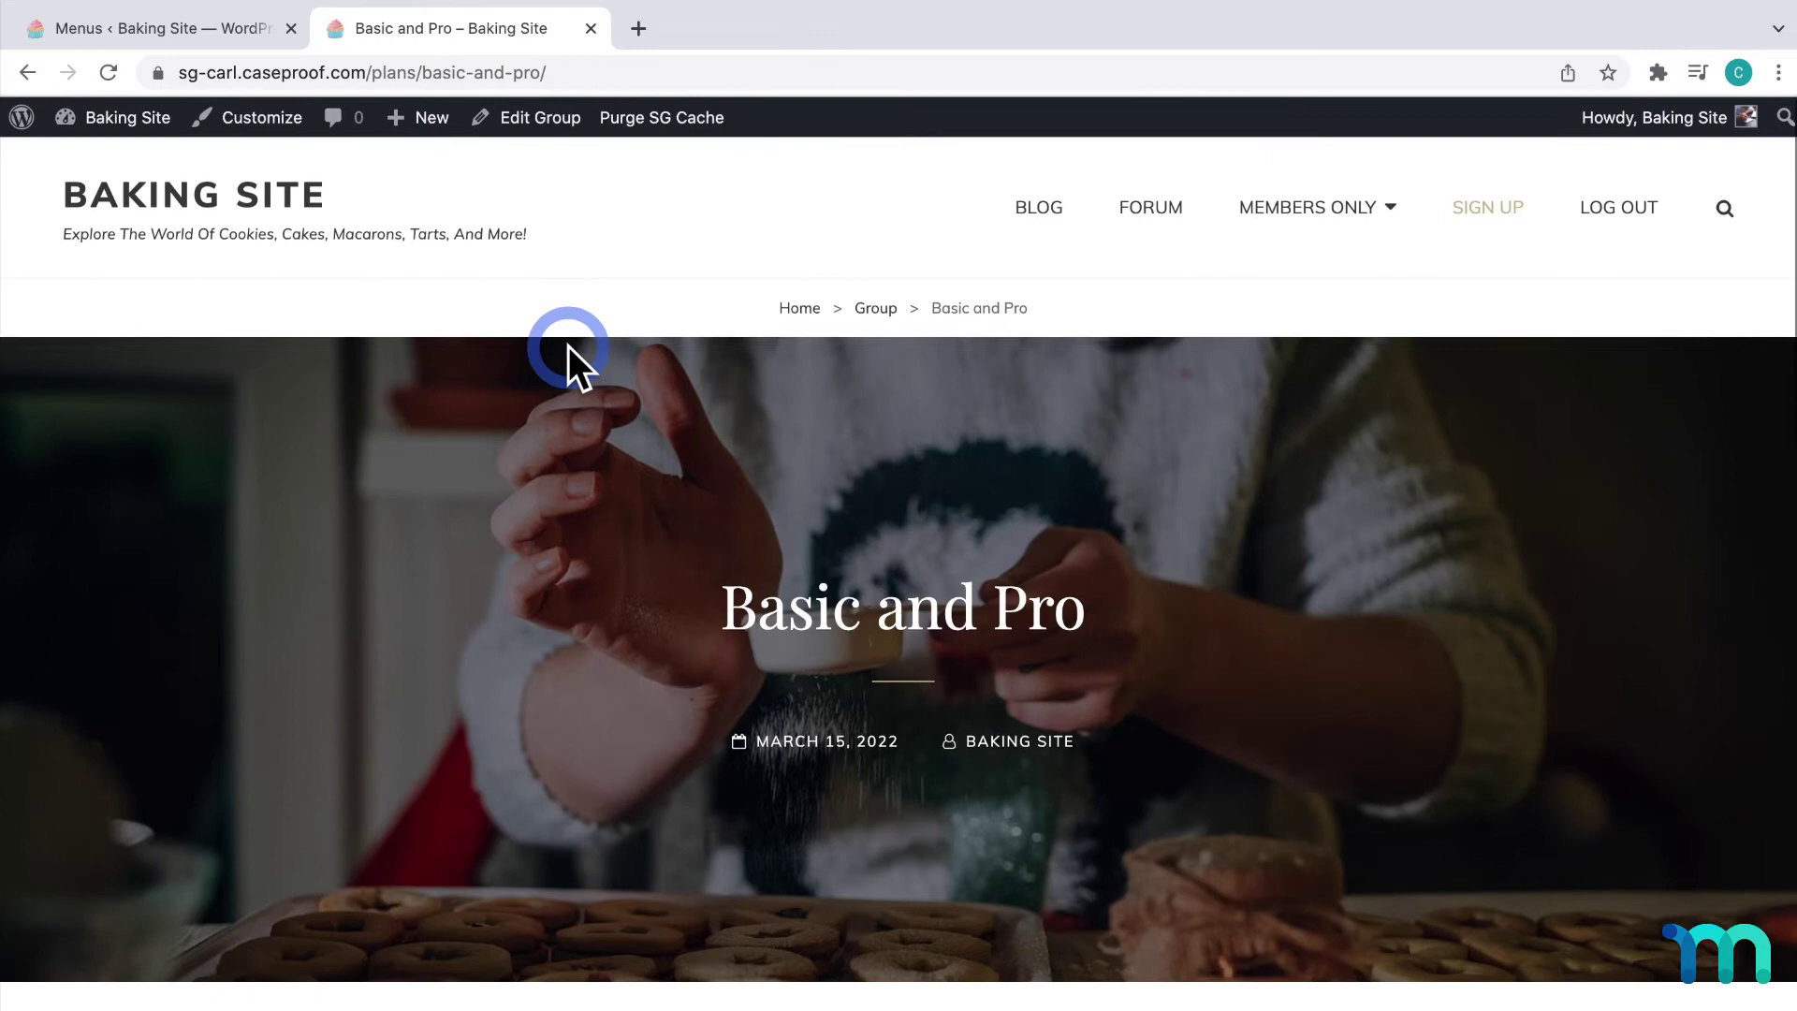
pyautogui.press('super+r')
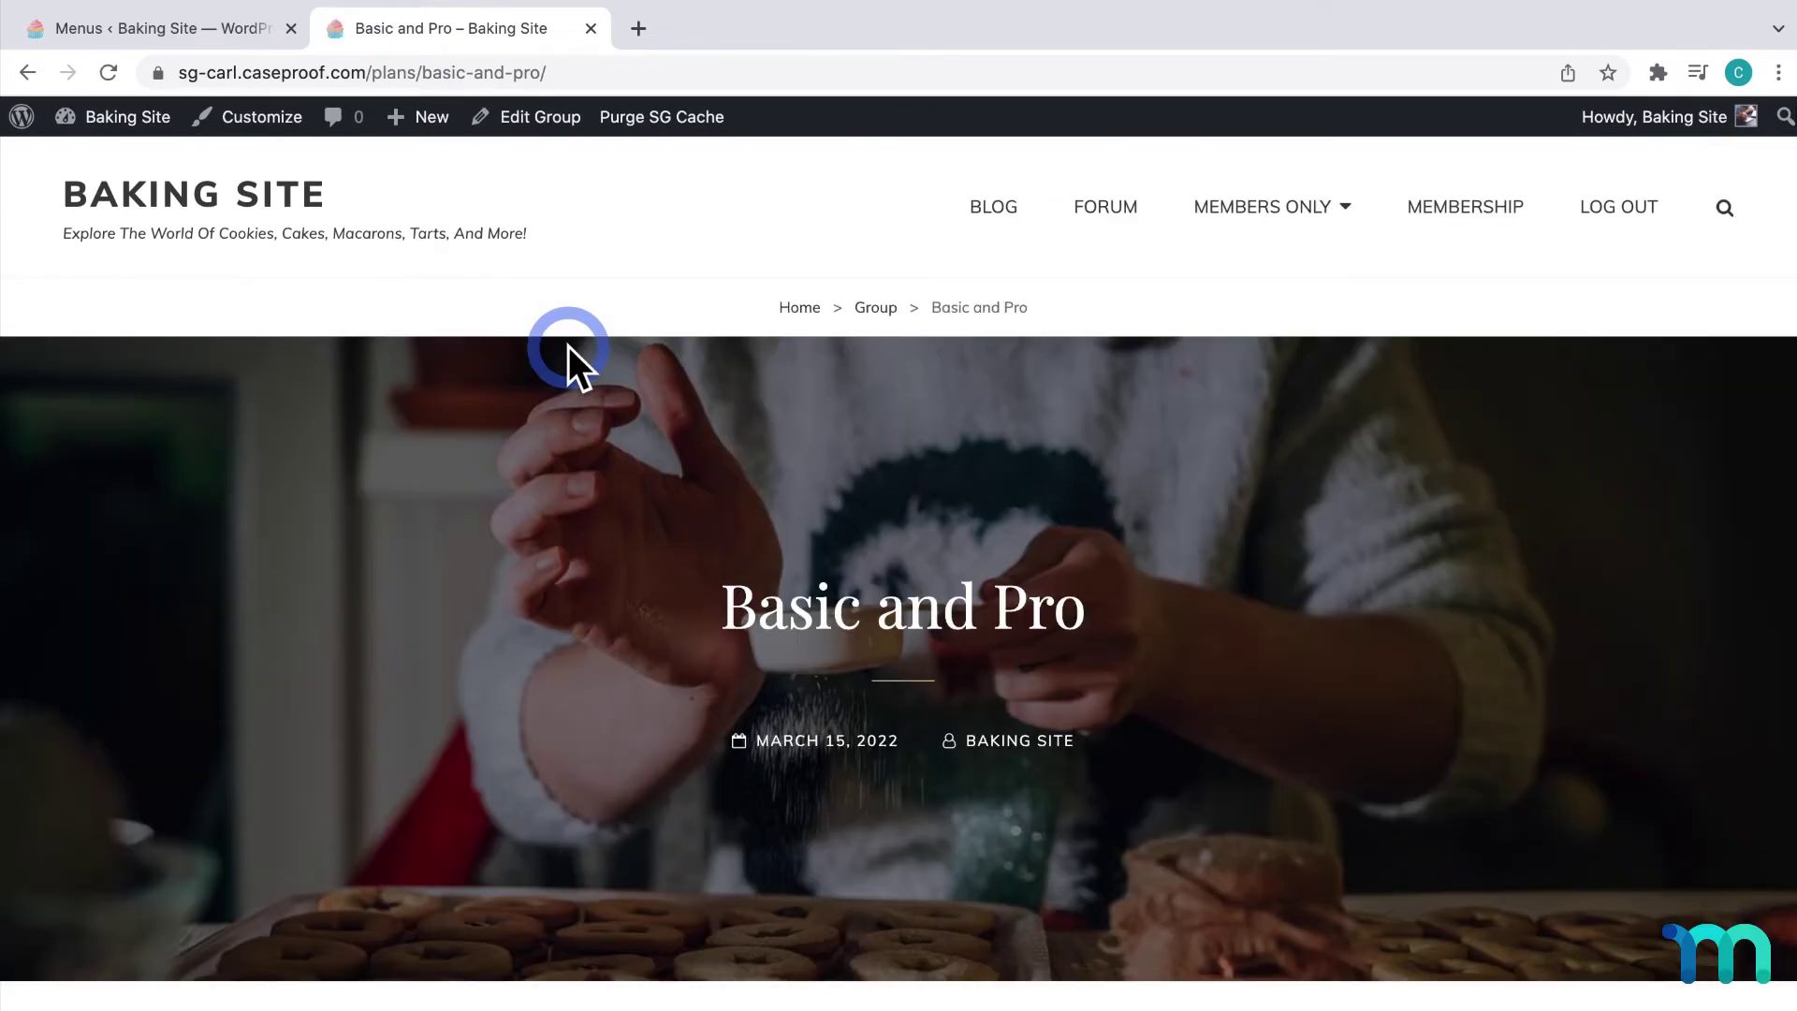
# Follow MEMBERSHIP to the Basic registration form showing $10.00 total and payment options
pyautogui.click(1475, 218)
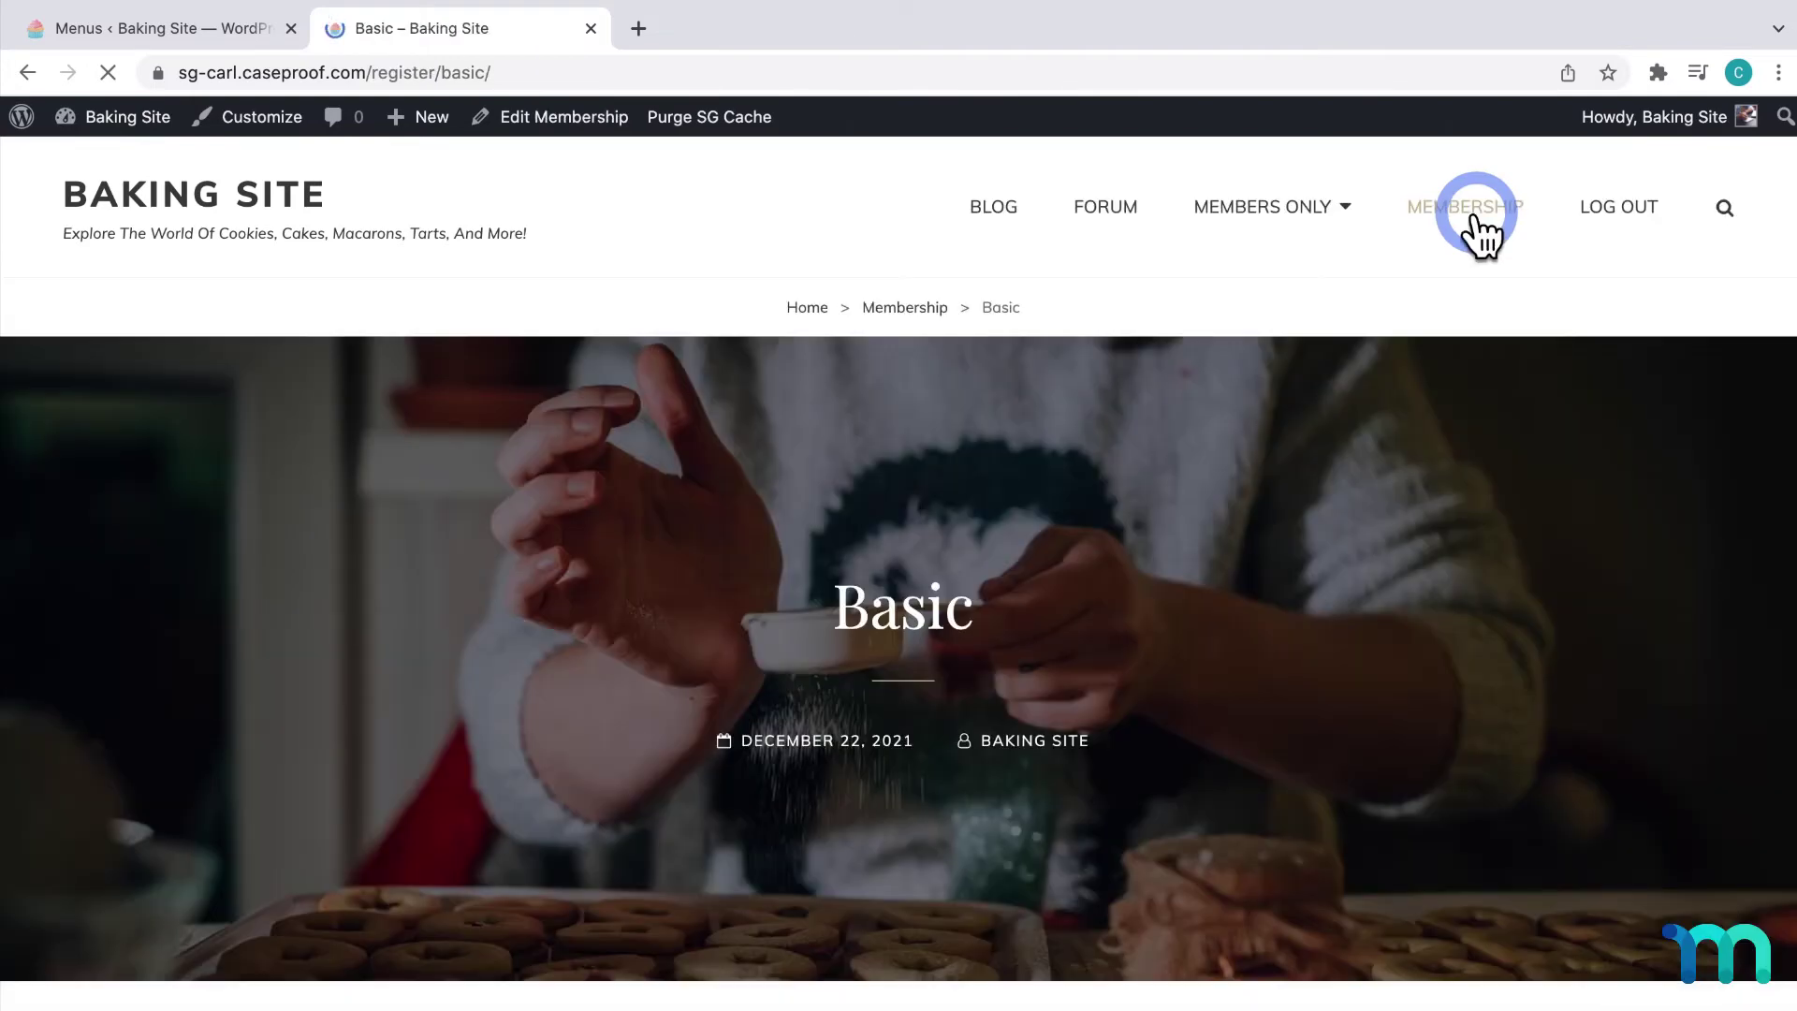
pyautogui.scroll(-6, 1368, 391)
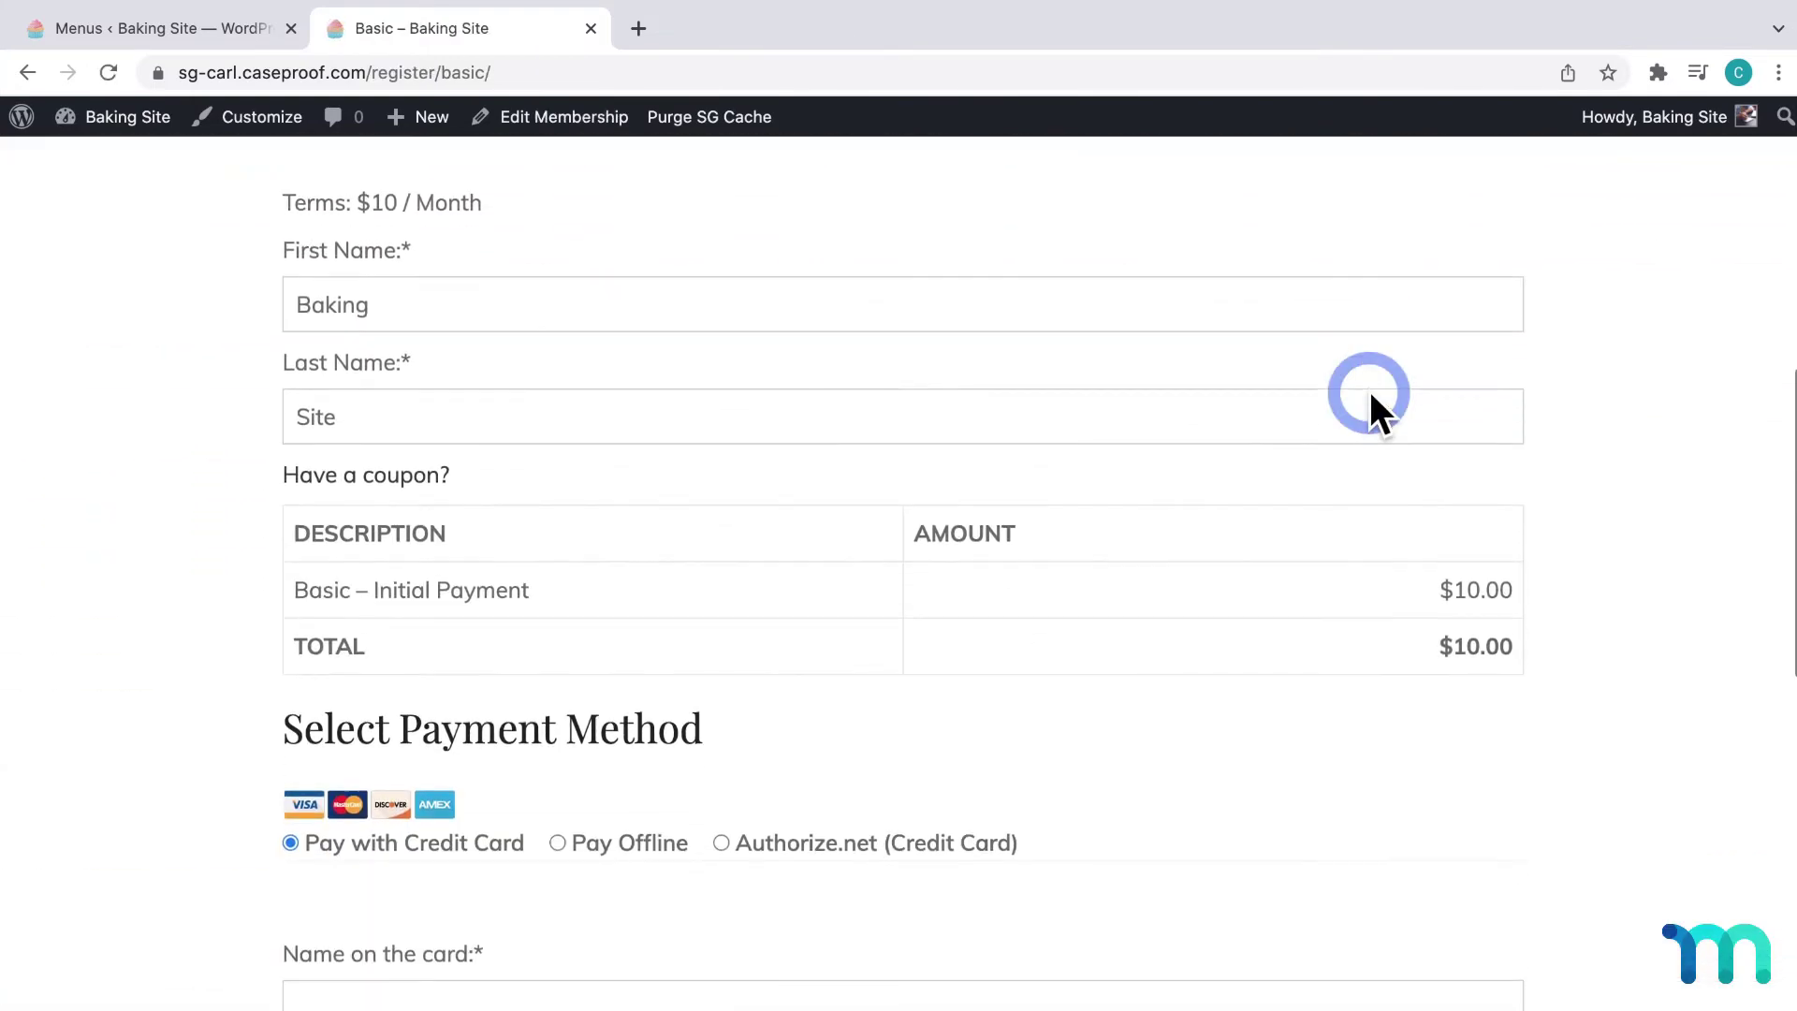
pyautogui.scroll(-1, 1368, 390)
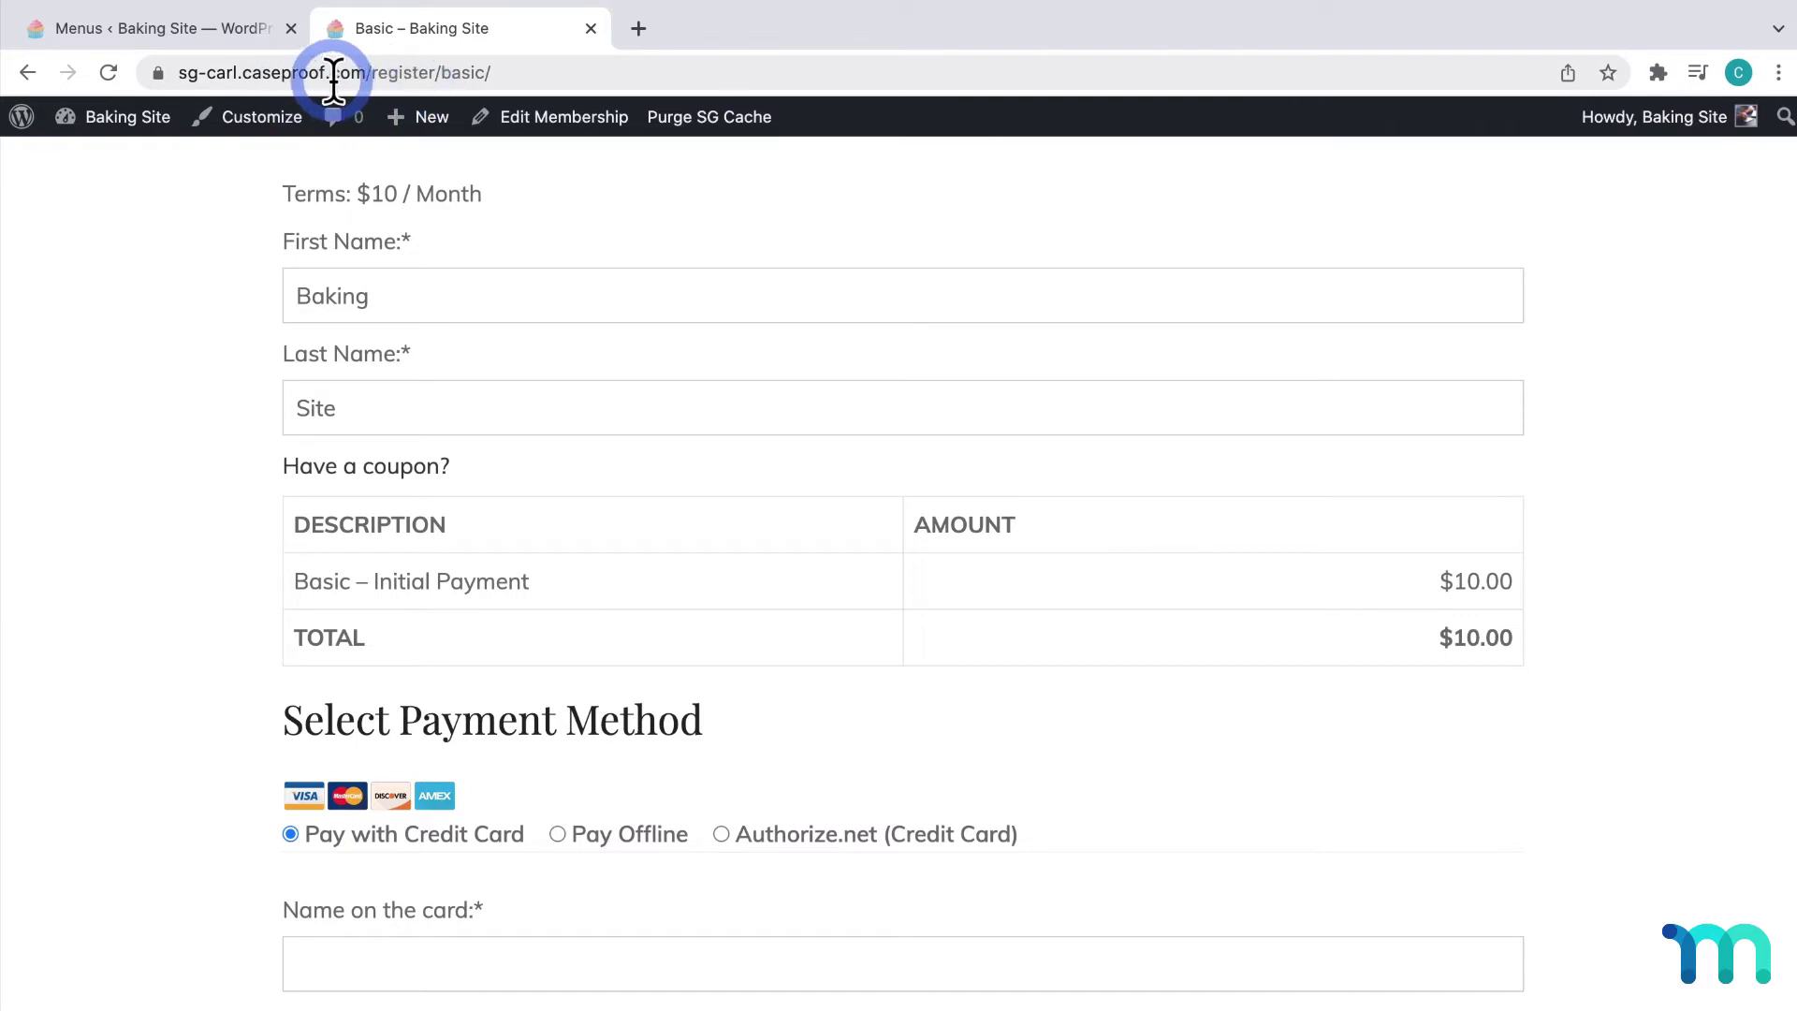
# Copy the Basic membership's /register/basic/ URL from the MemberPress Memberships list
pyautogui.click(220, 37)
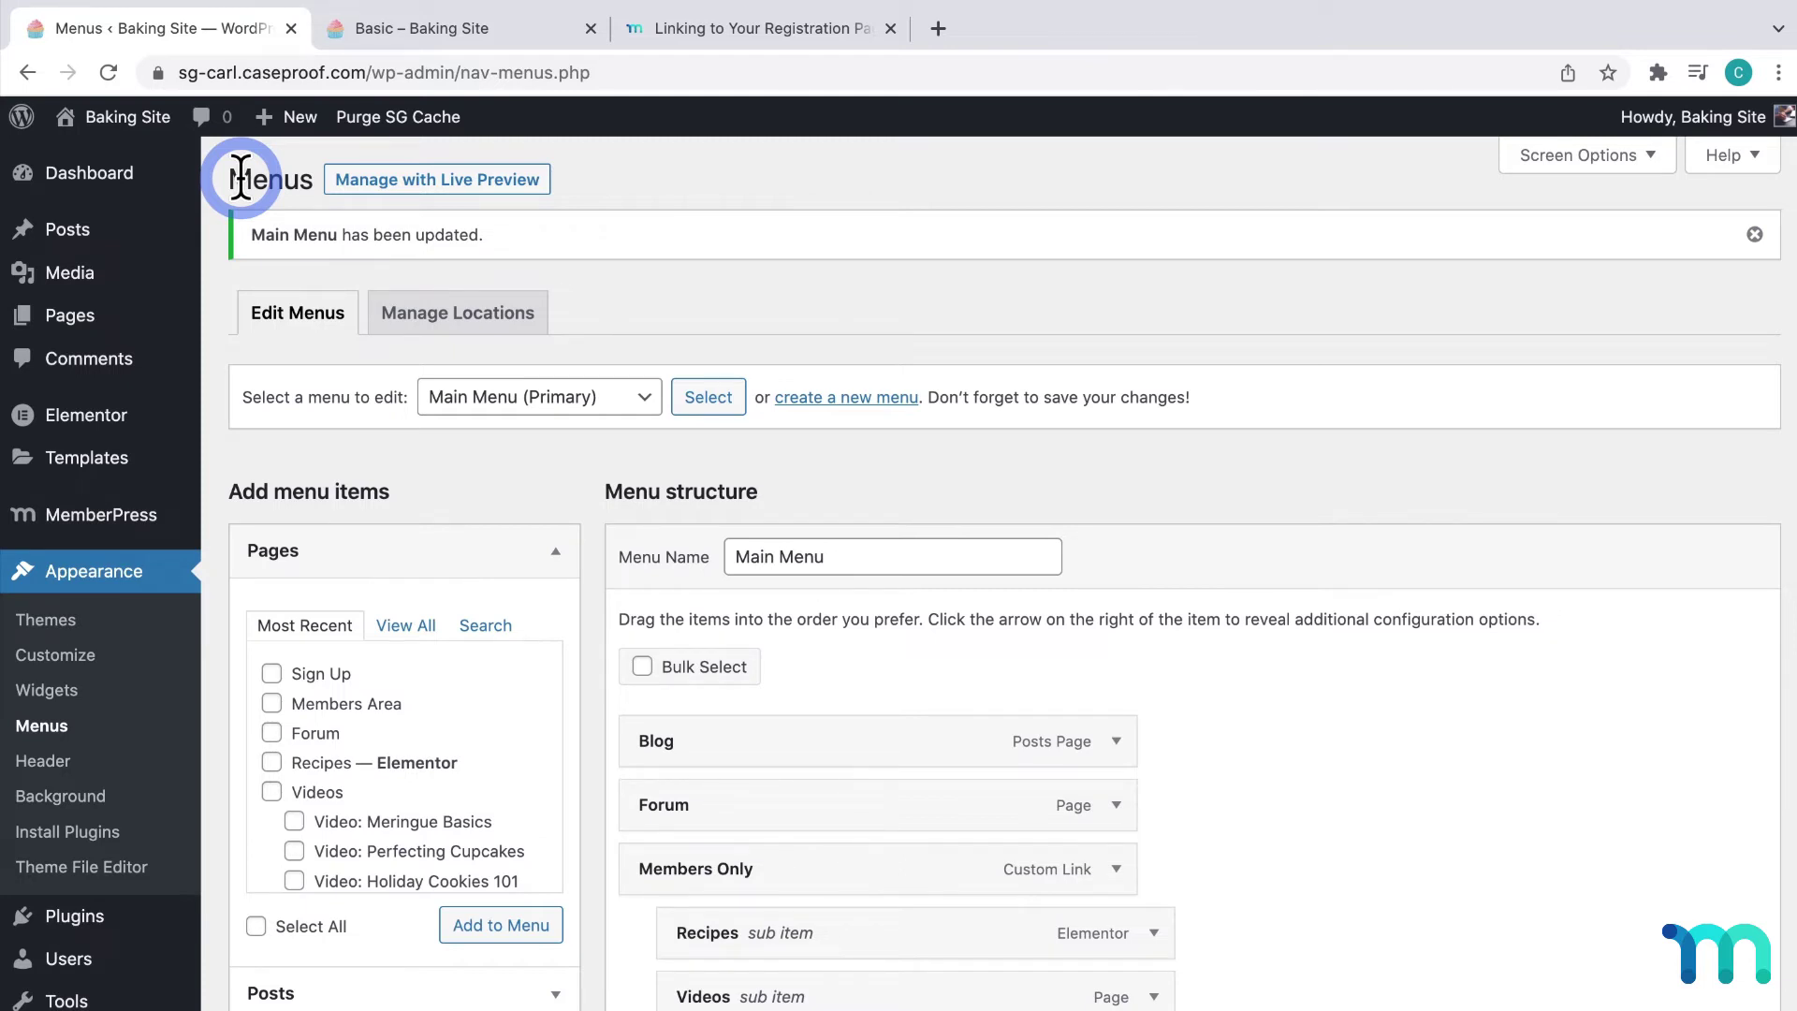
pyautogui.moveTo(140, 531)
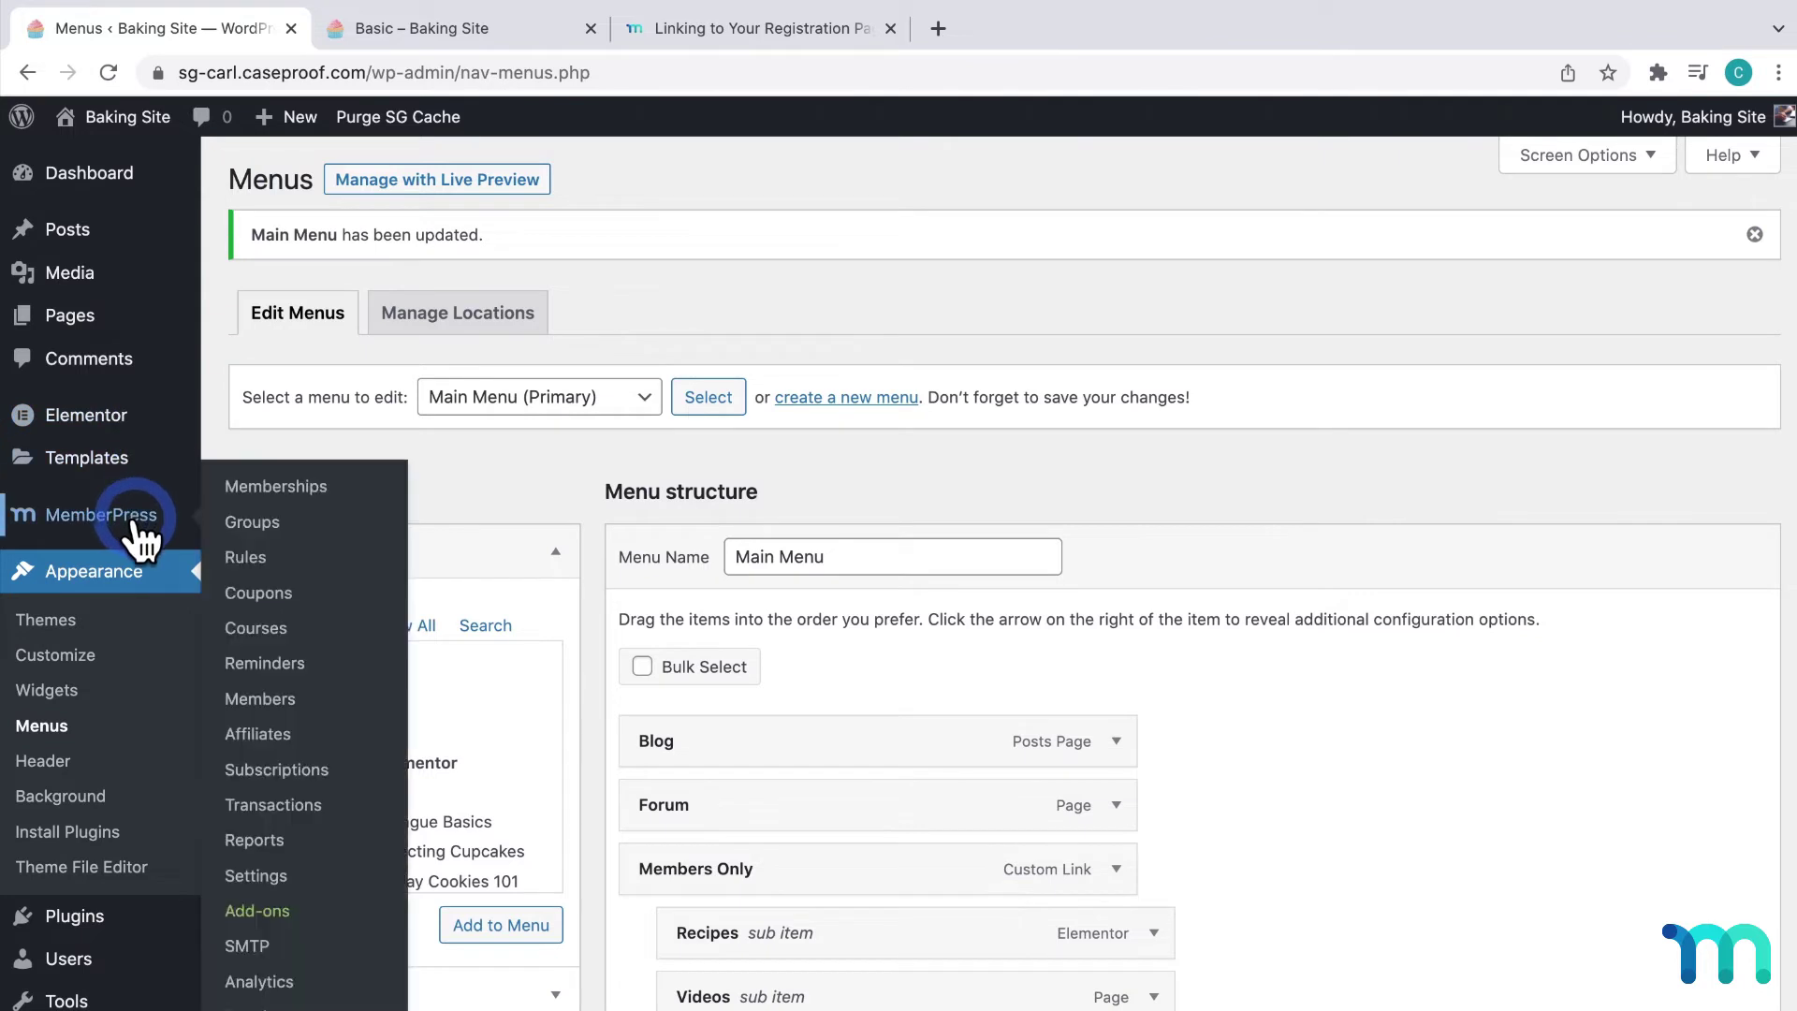
pyautogui.click(245, 496)
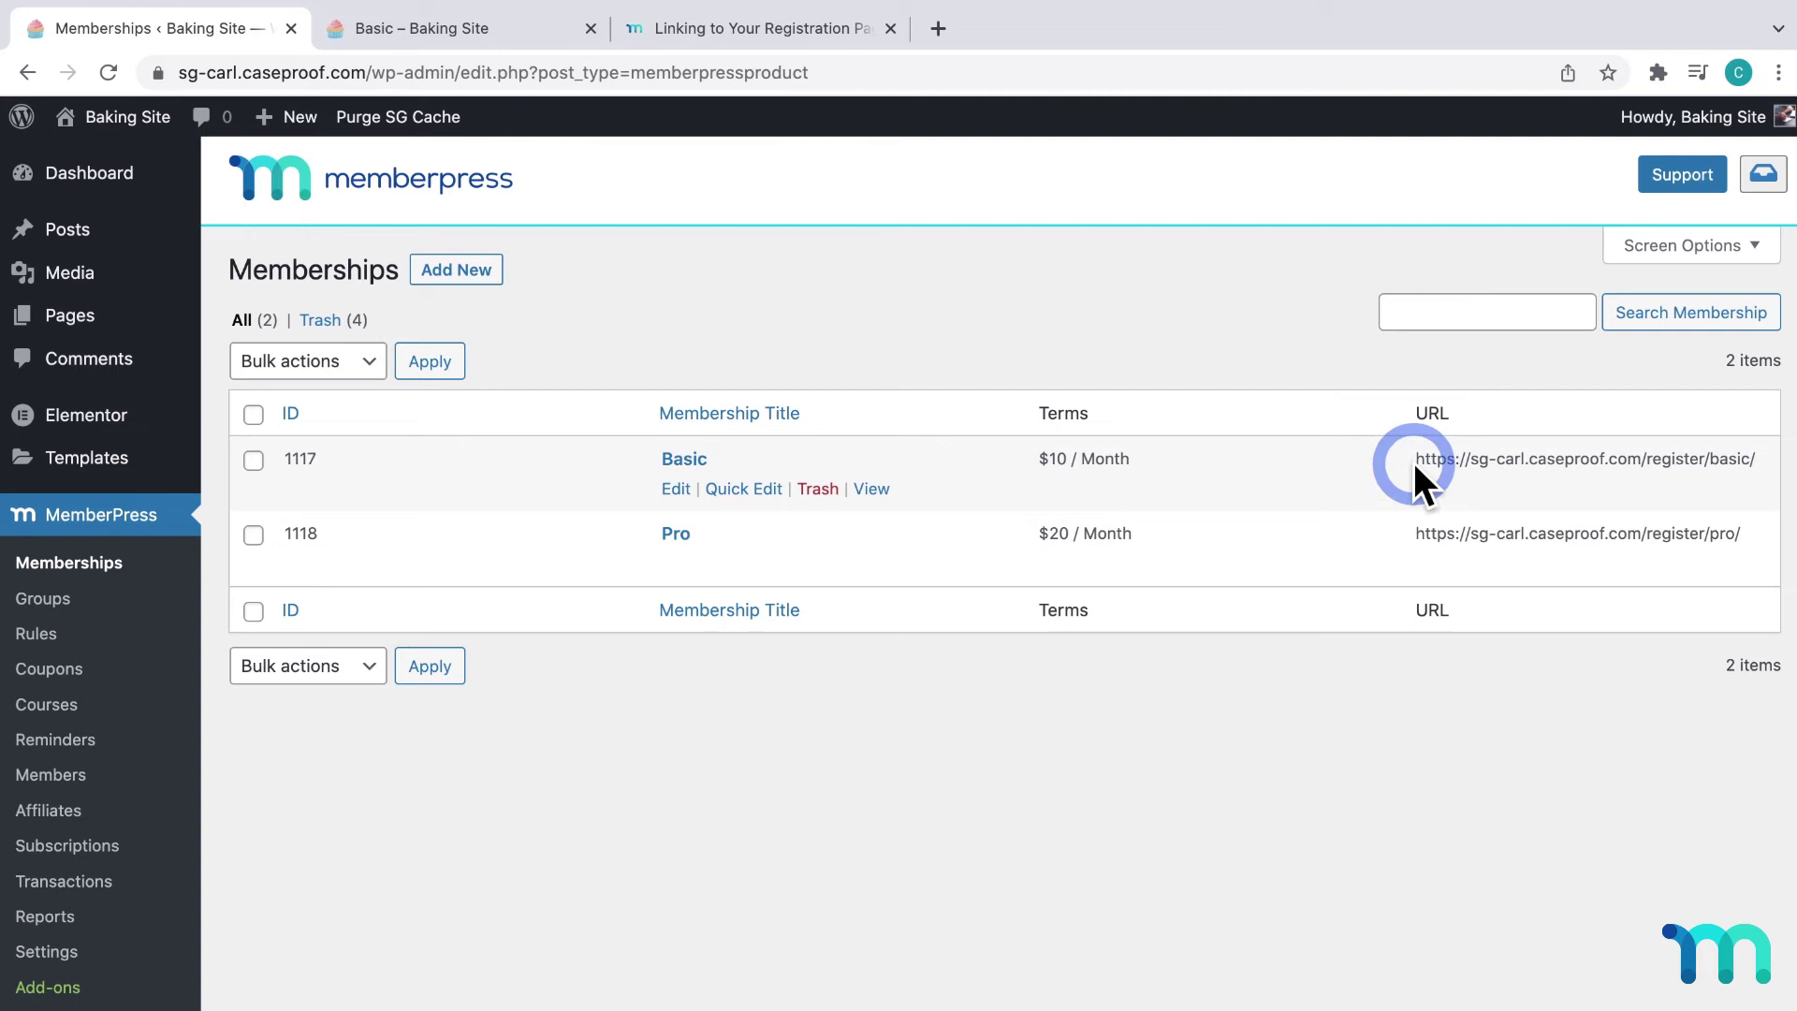
pyautogui.moveTo(1415, 461); pyautogui.dragTo(1719, 459)
pyautogui.rightClick(1718, 457)
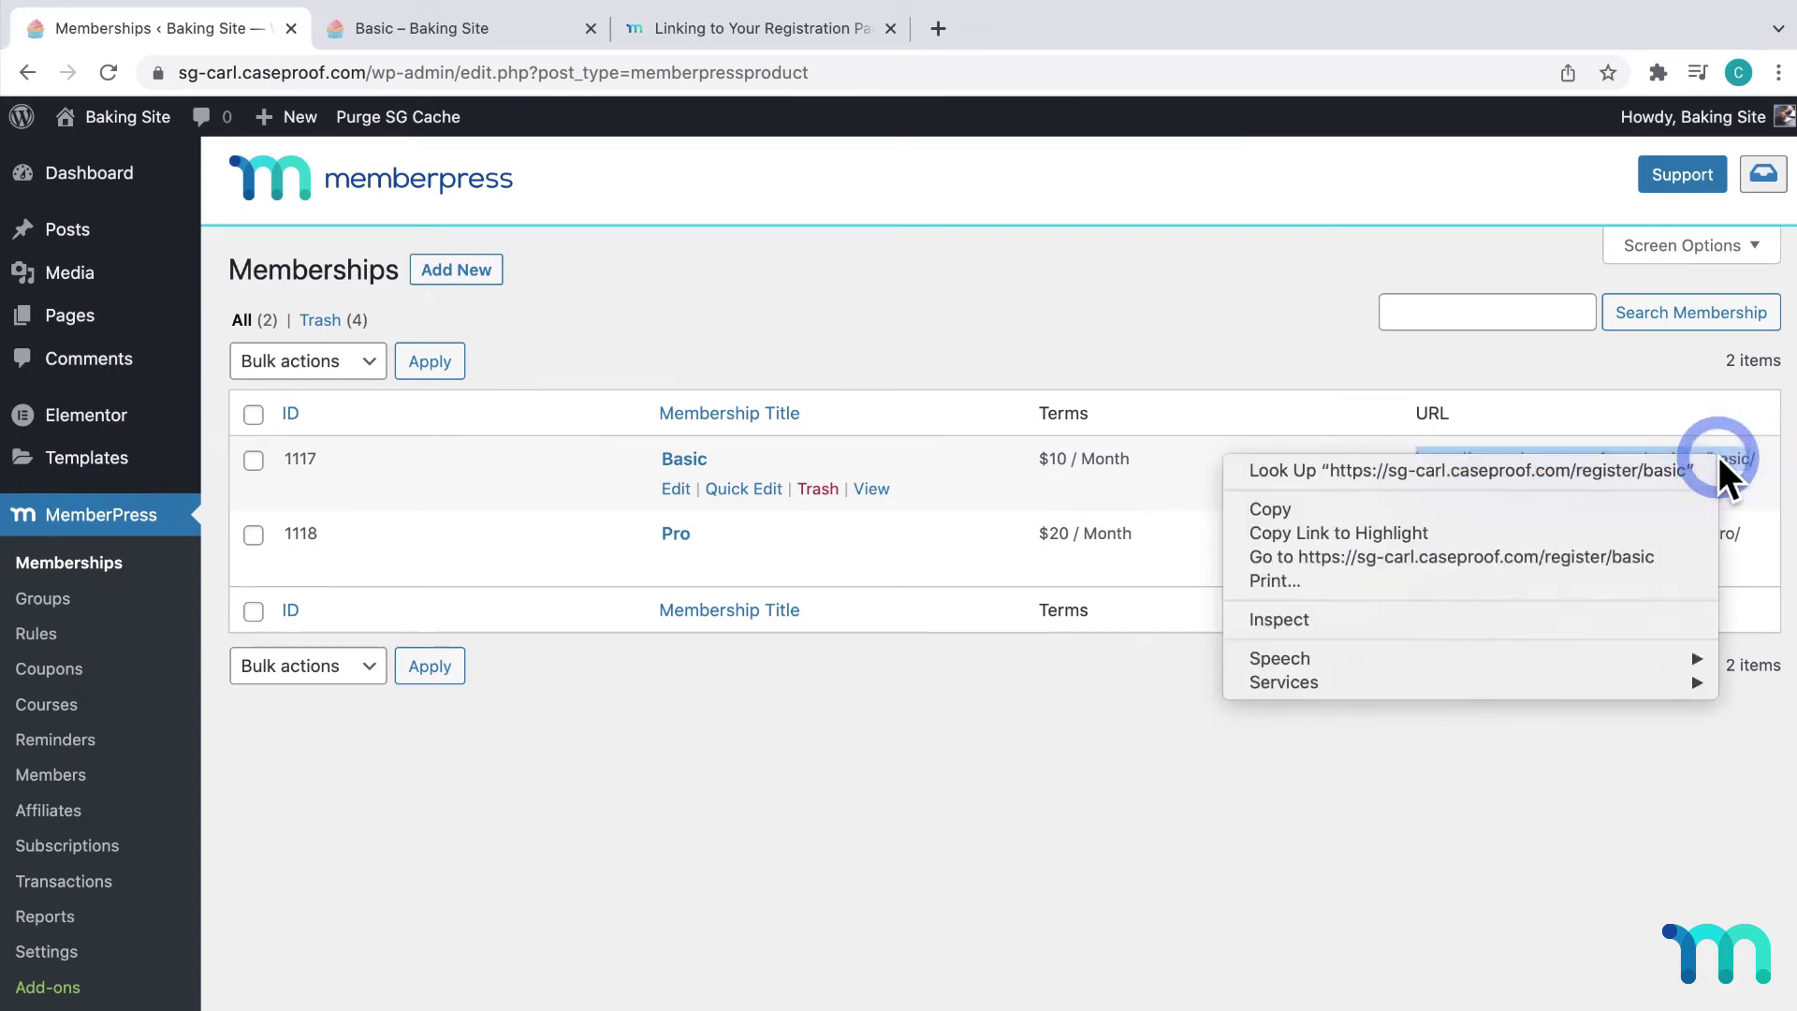
pyautogui.click(1587, 505)
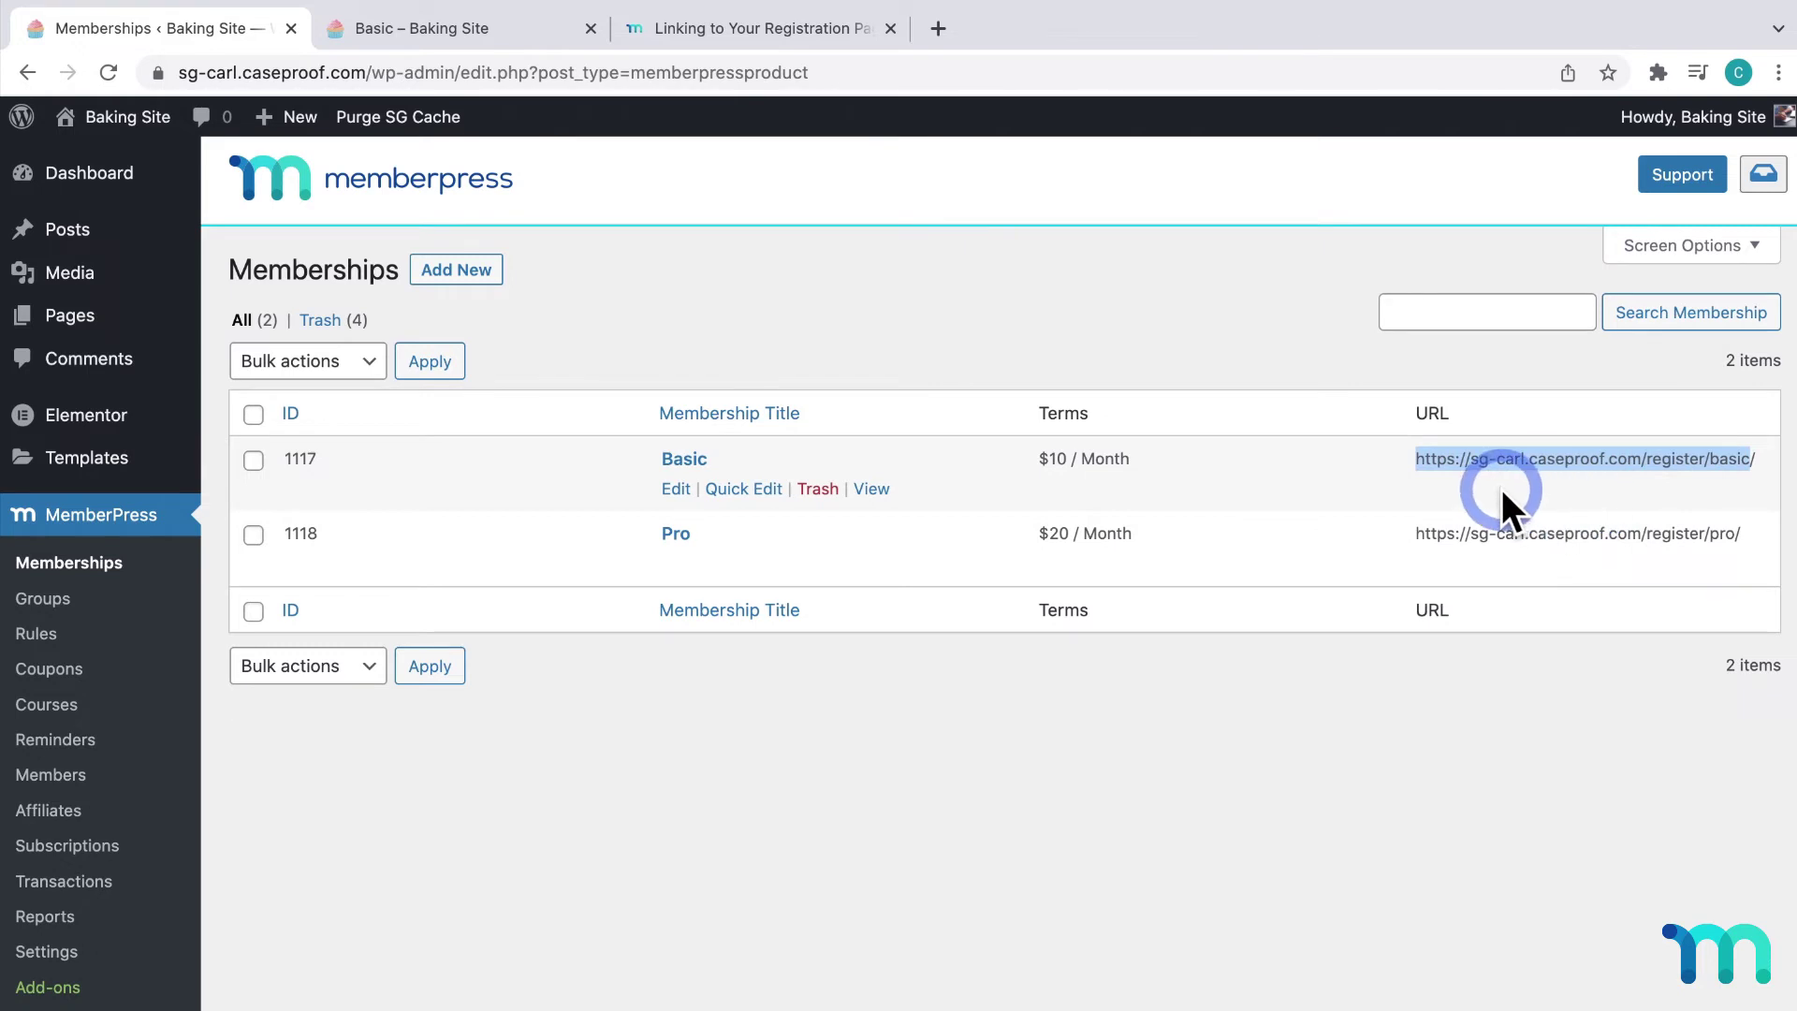
# Create a new page titled 'Sample Page'
pyautogui.click(99, 322)
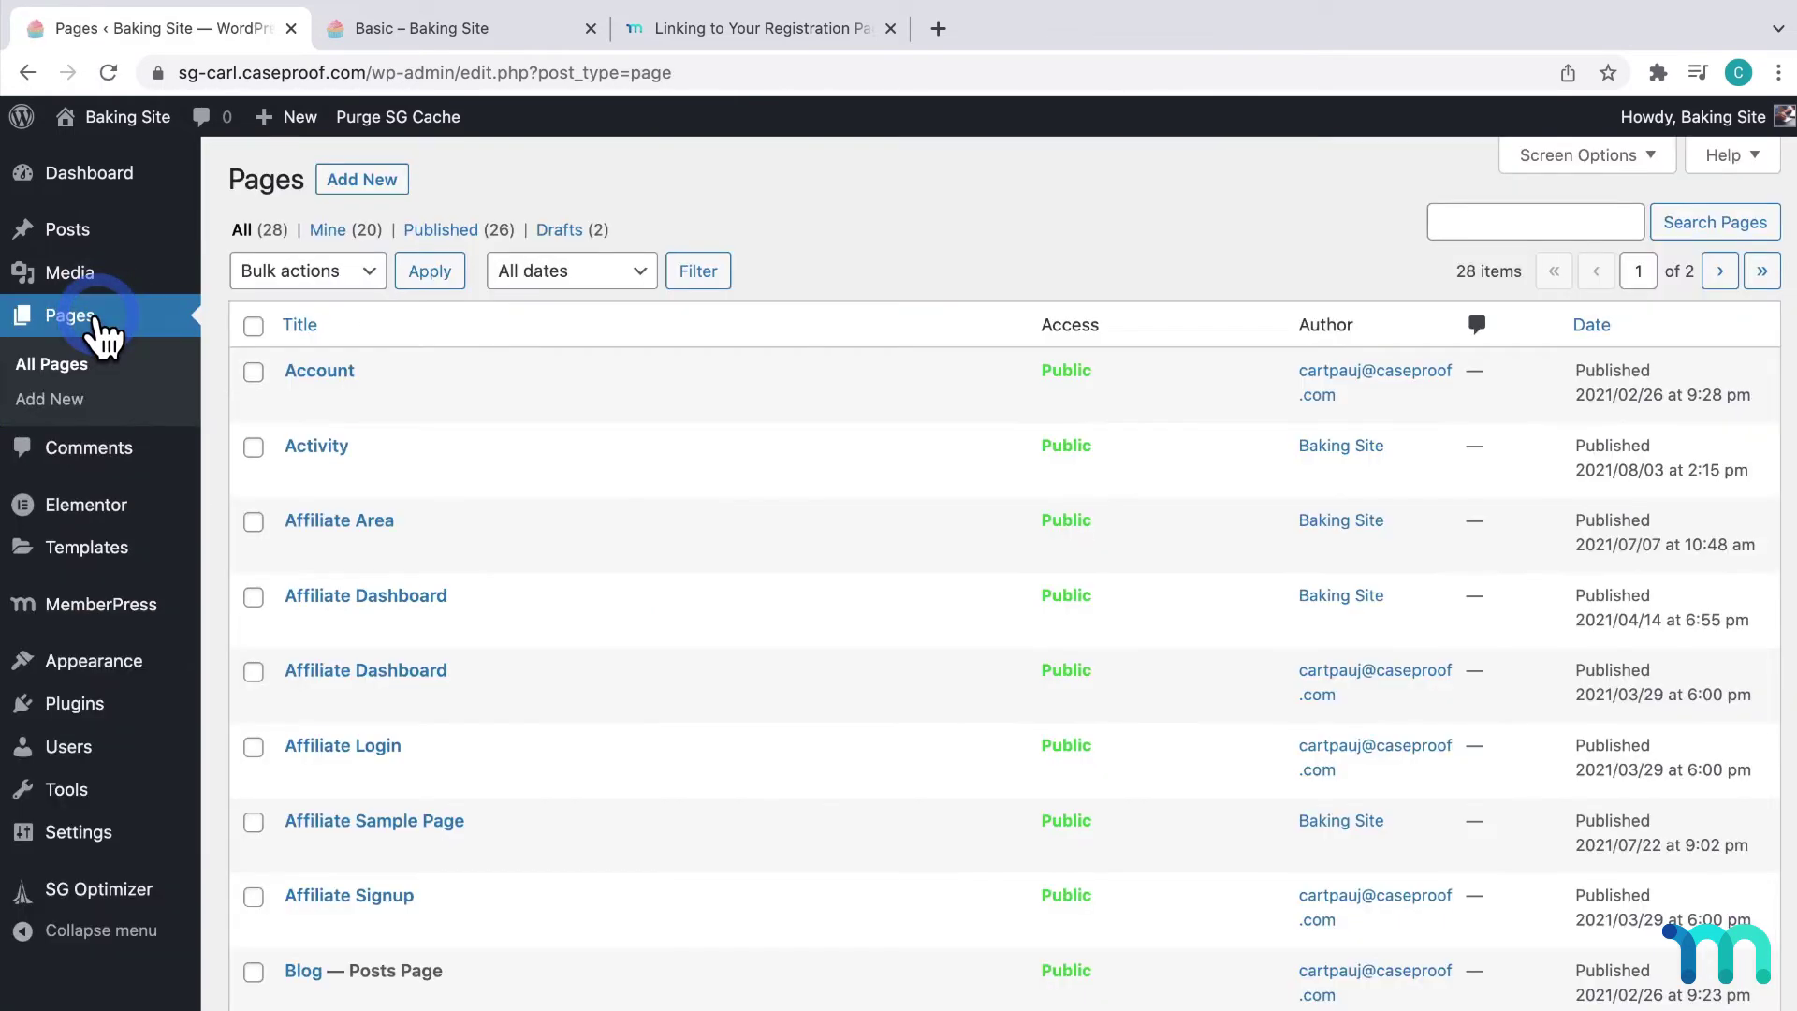
pyautogui.click(377, 183)
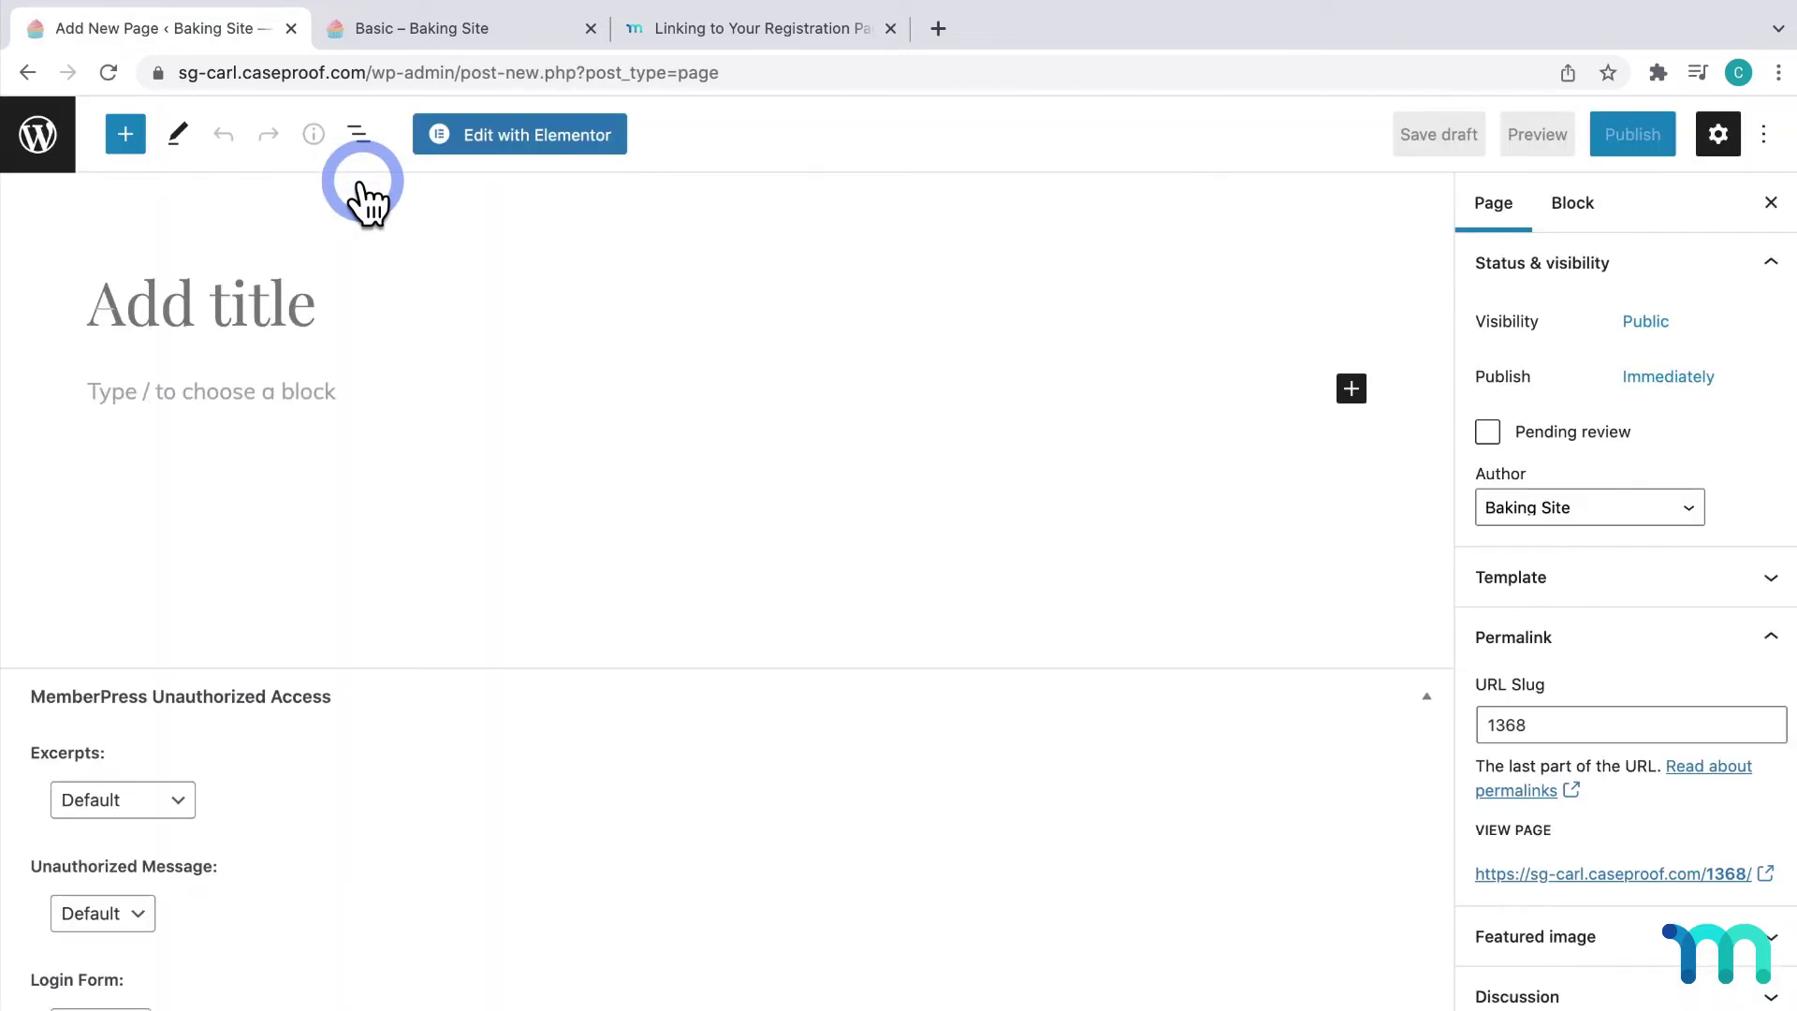
pyautogui.write('Sample Page')
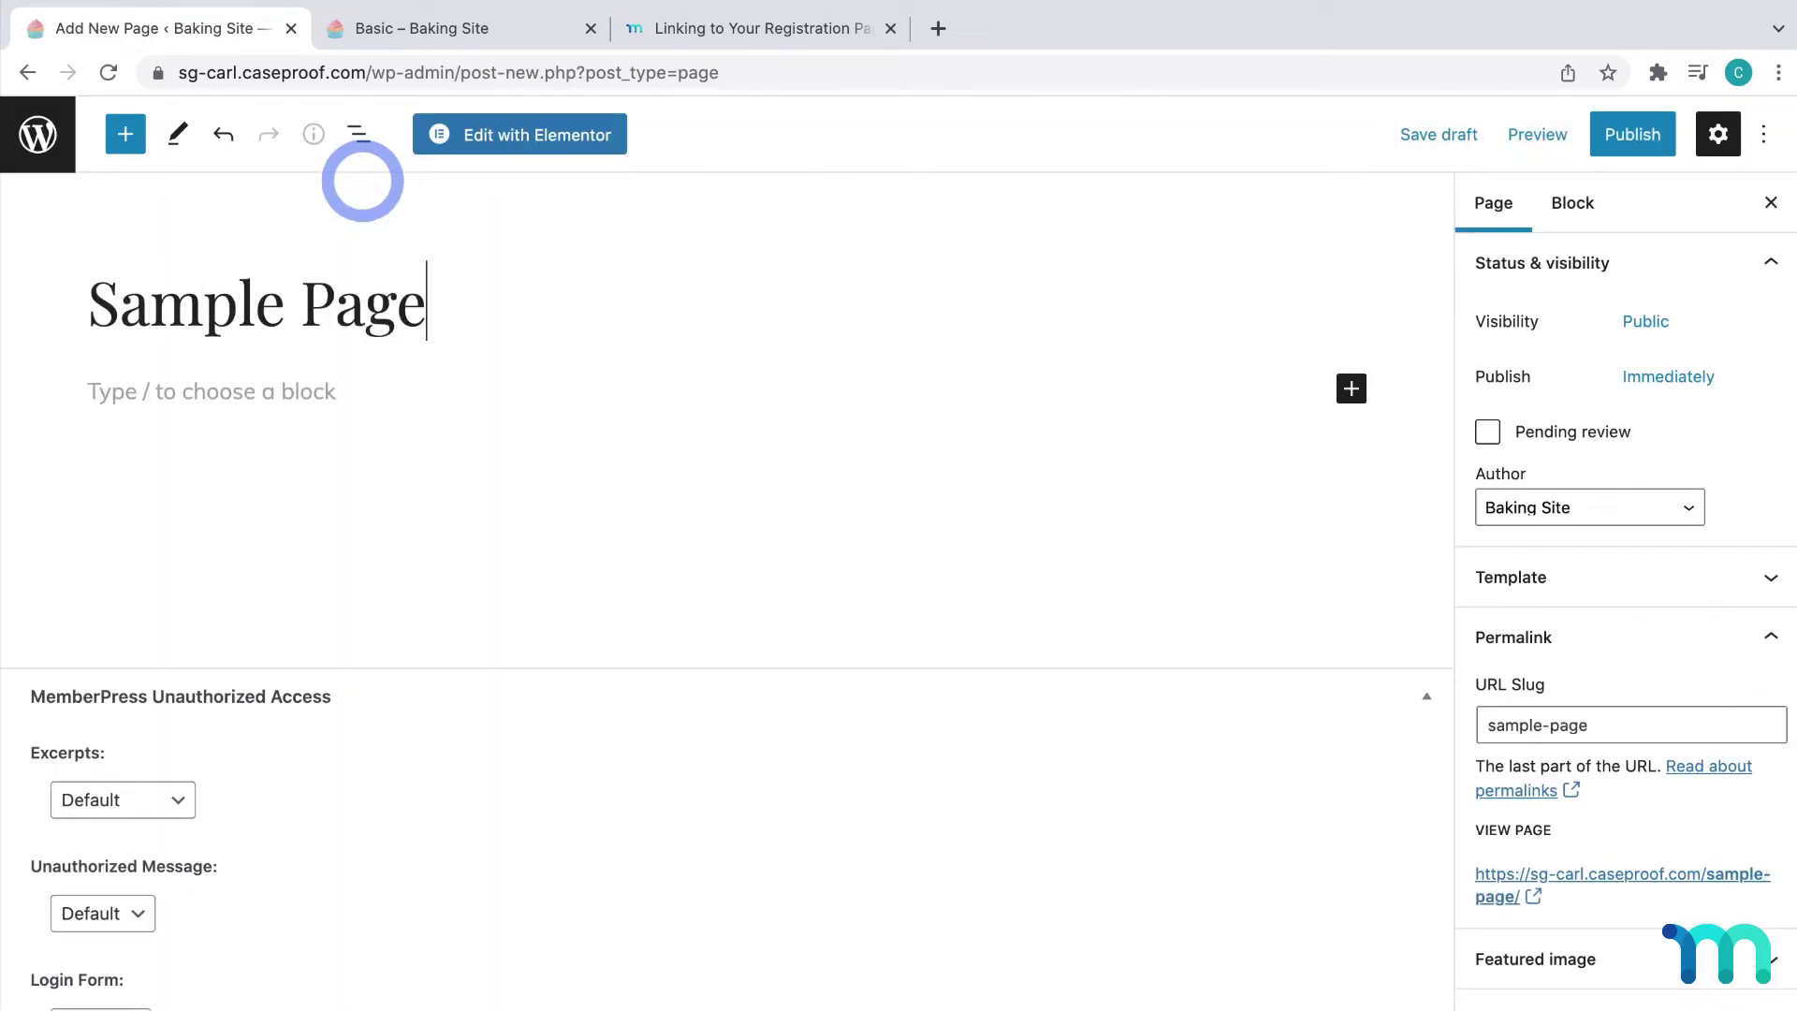
# Write 'Link' in the first paragraph and paste the Basic registration URL as its link
pyautogui.click(271, 393)
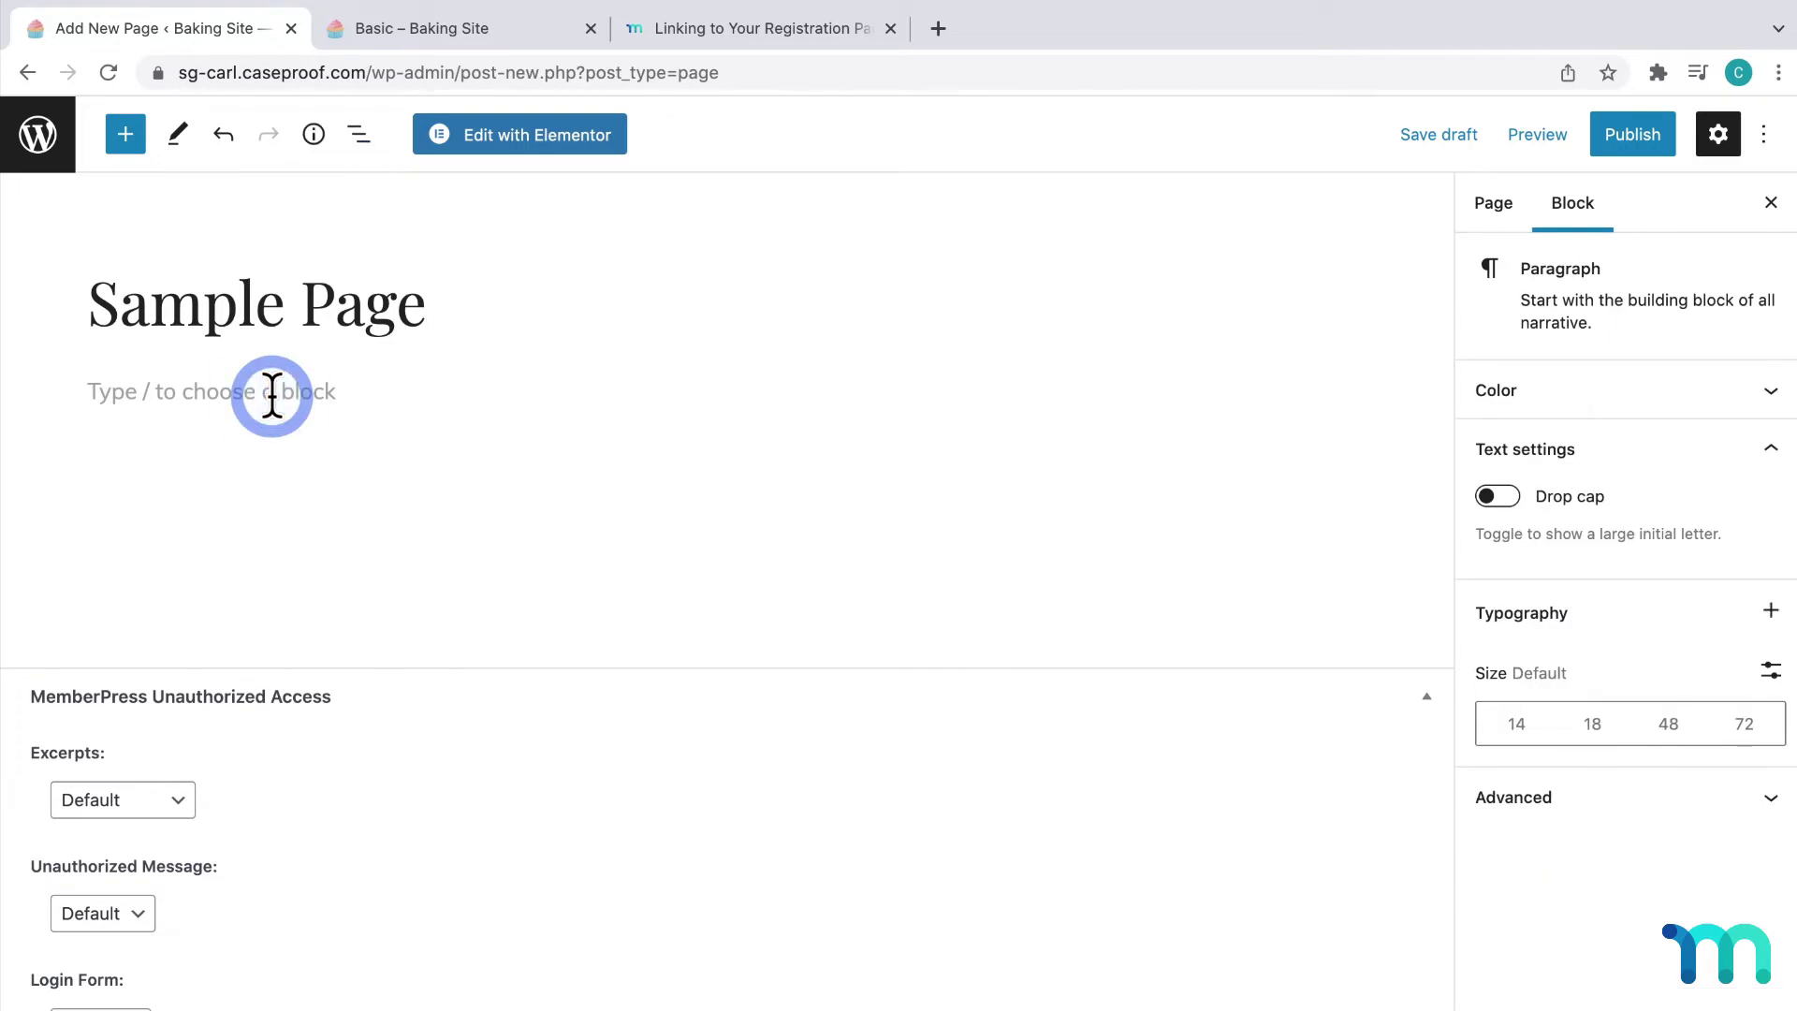
pyautogui.write('Link')
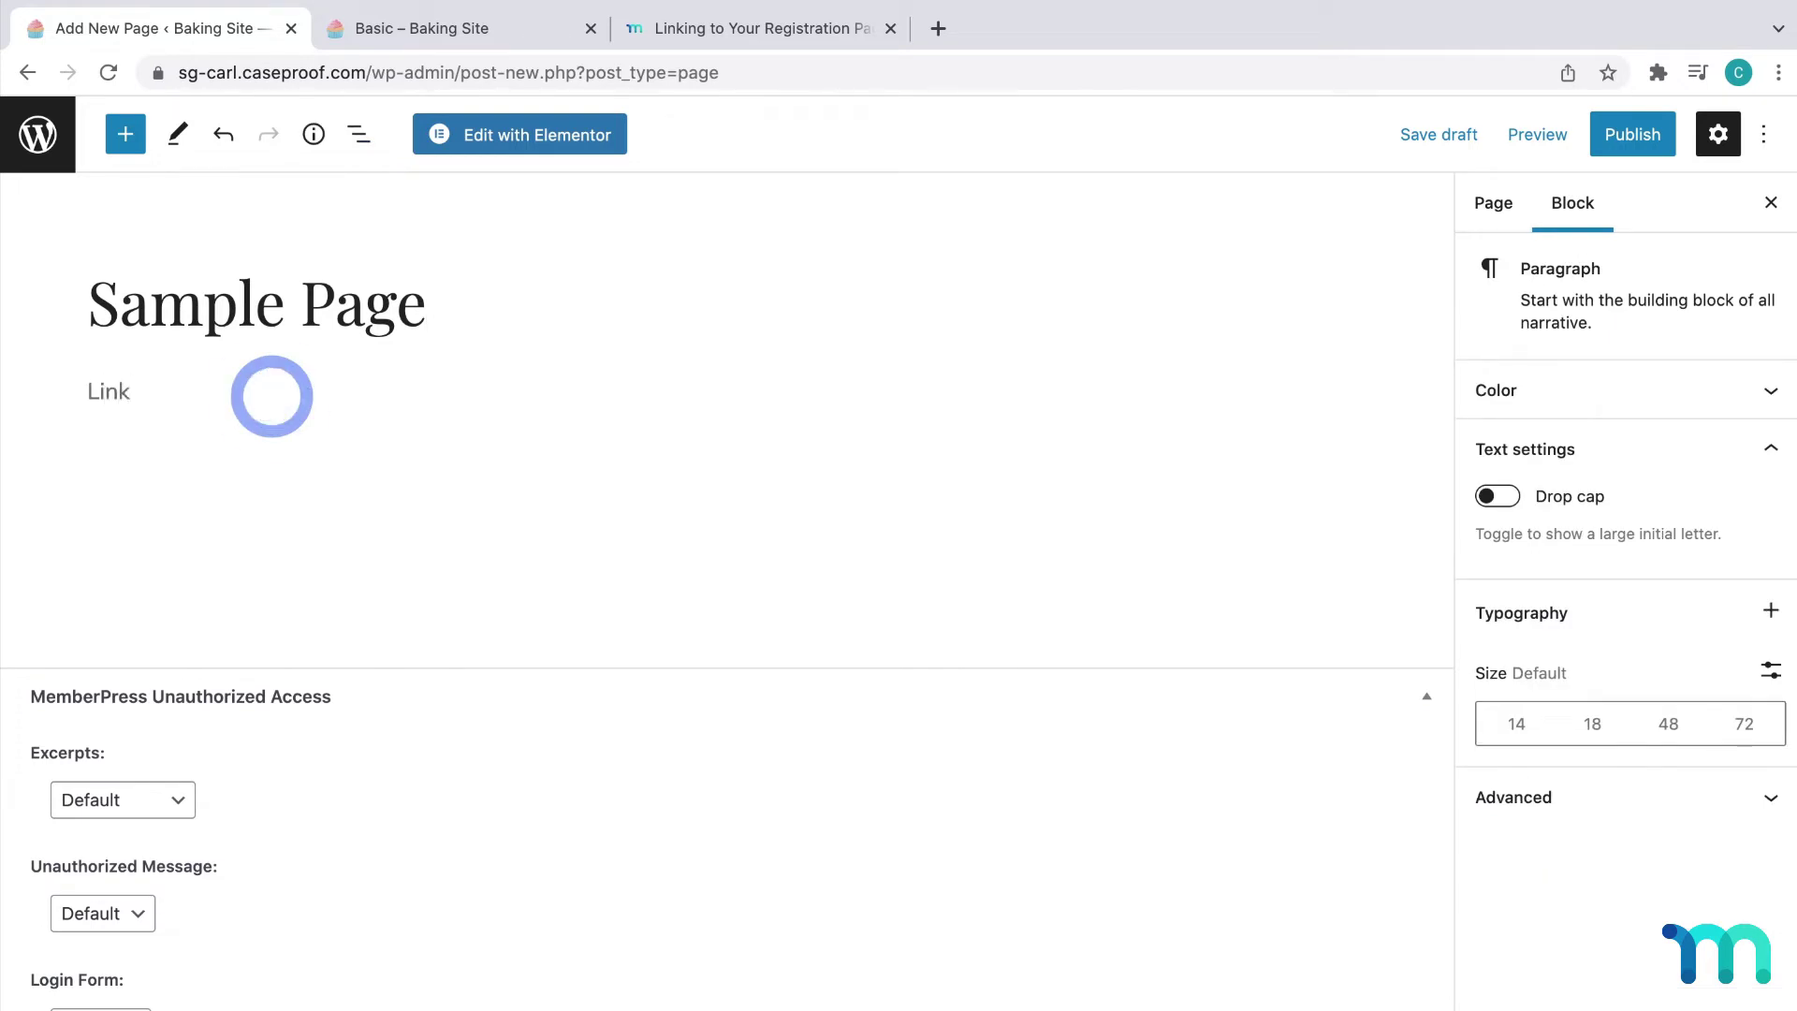
pyautogui.moveTo(271, 395); pyautogui.dragTo(85, 398)
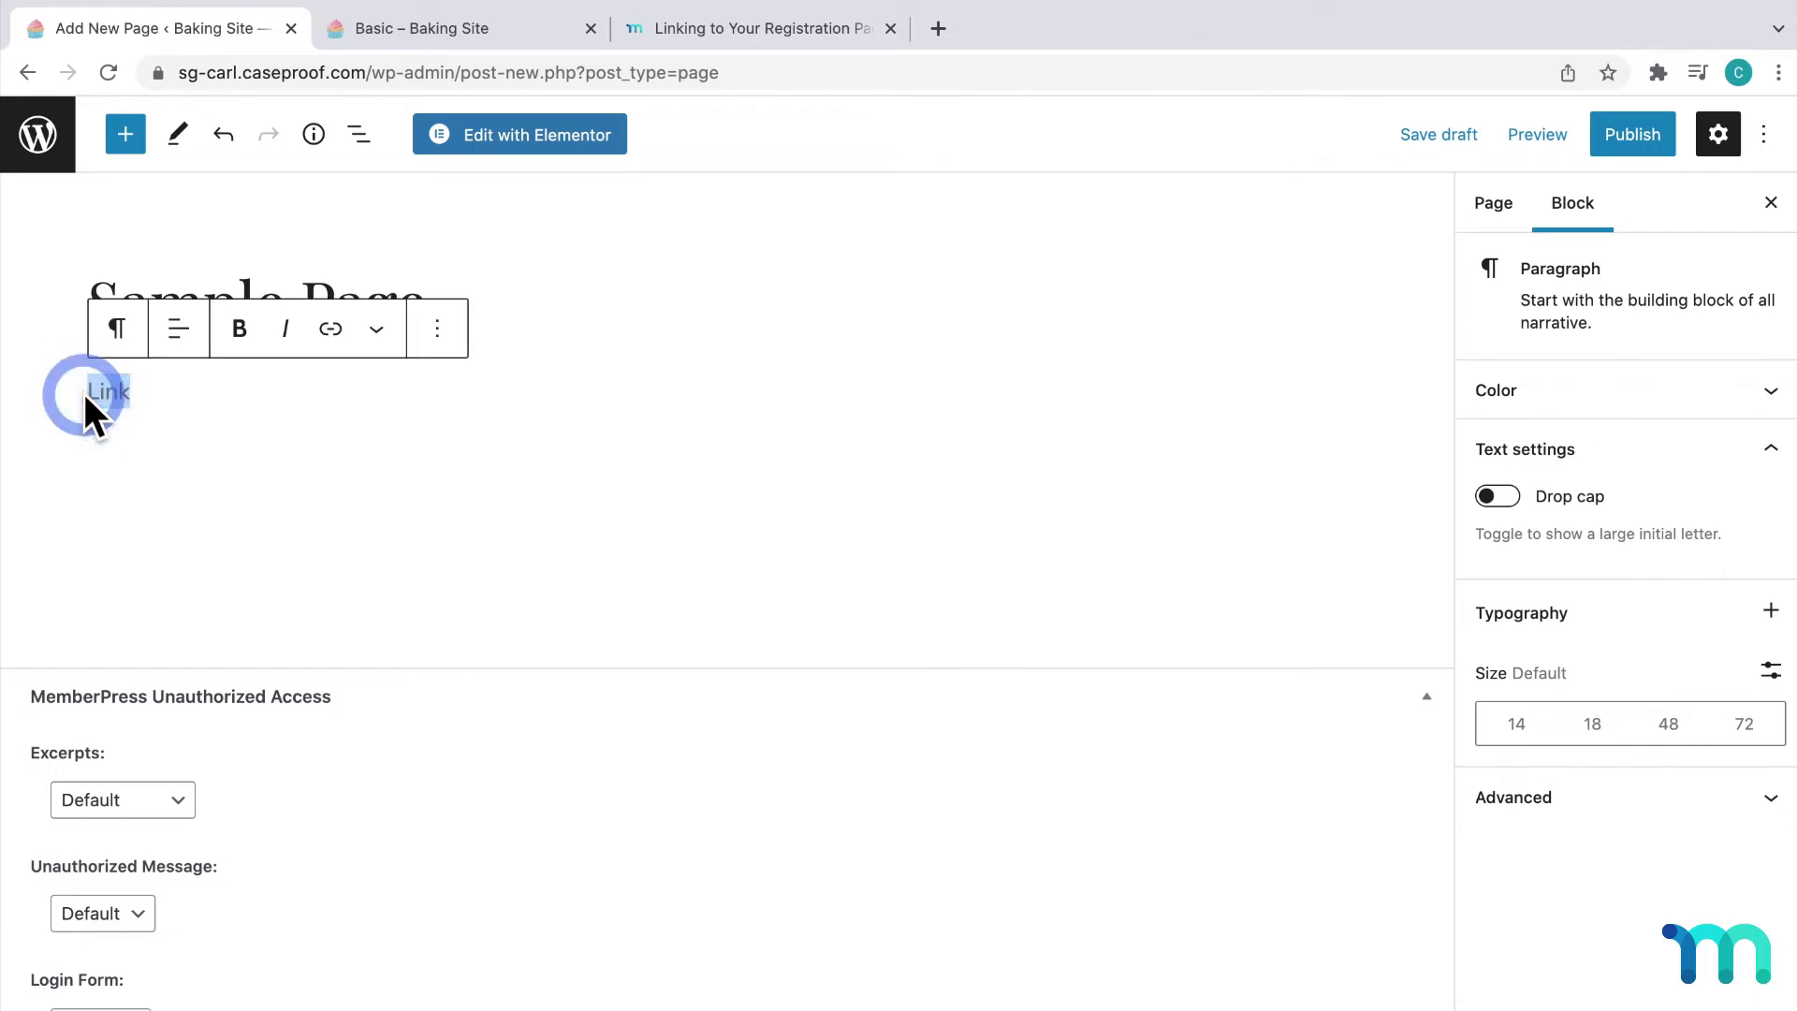
pyautogui.click(330, 330)
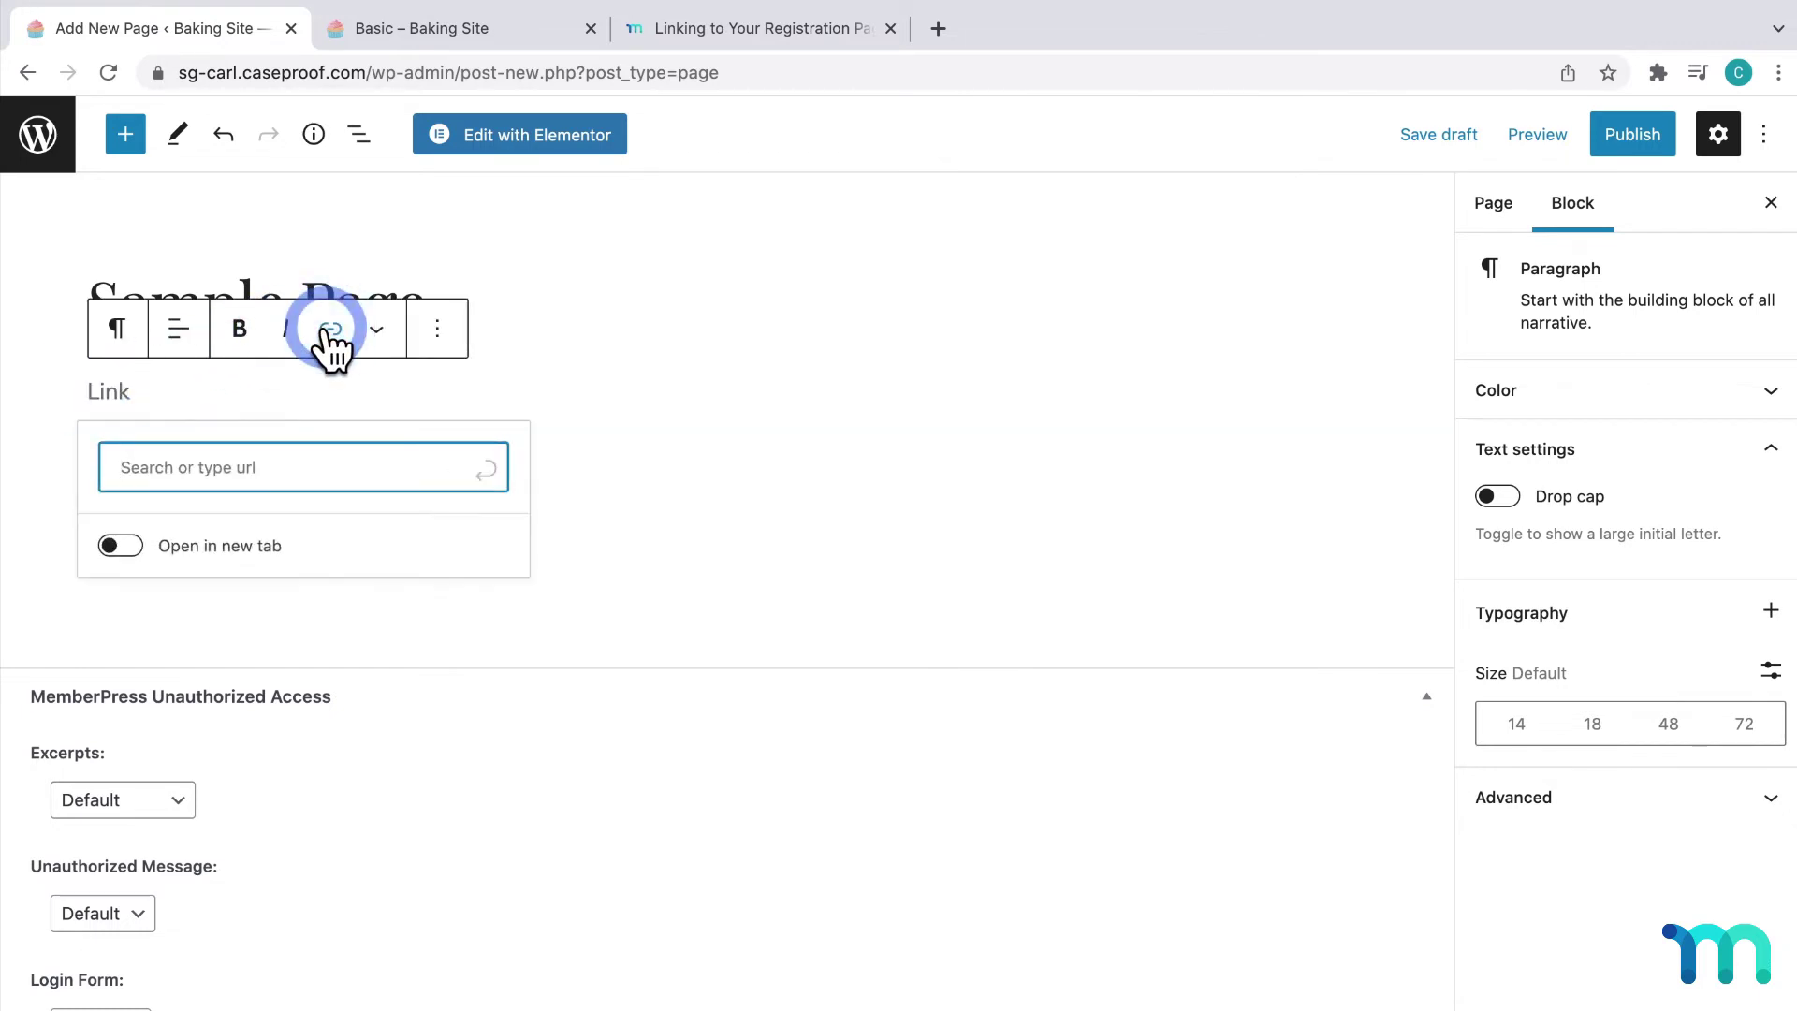
pyautogui.write('https://sg-carl.caseproof.com/register/basic')
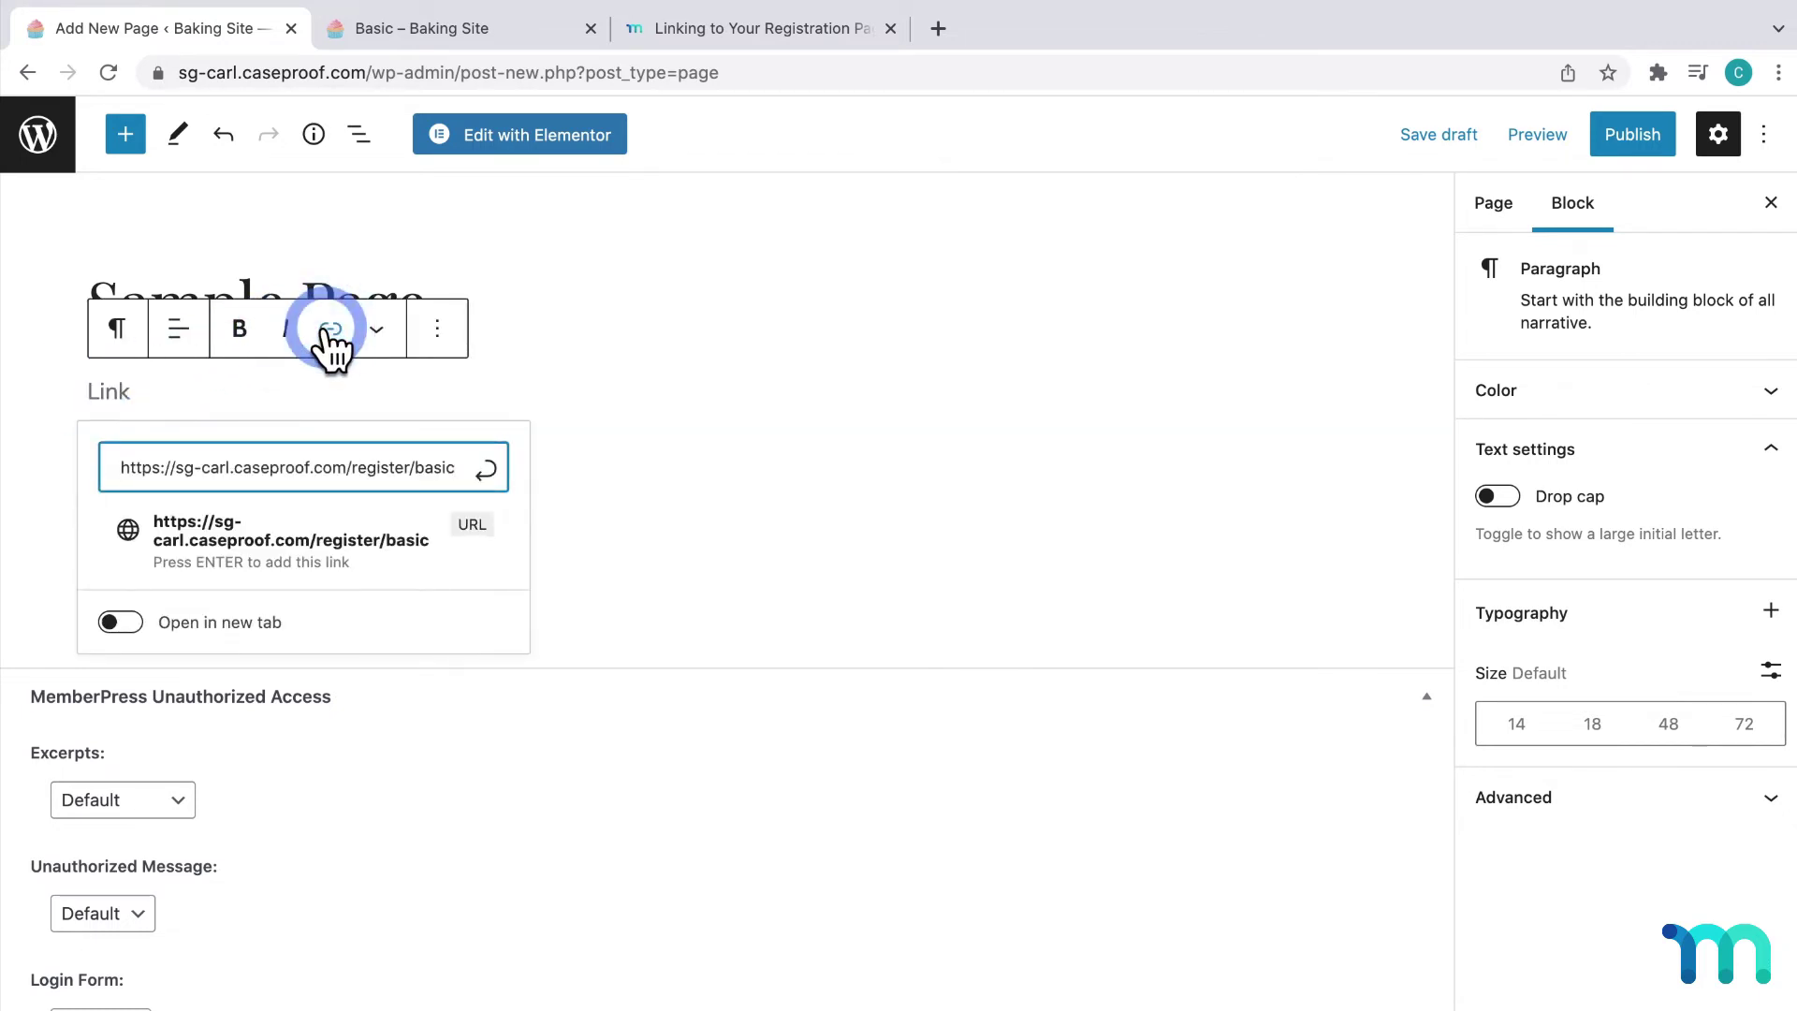
# Apply the link to the word Link and publish Sample Page
pyautogui.press('Return')
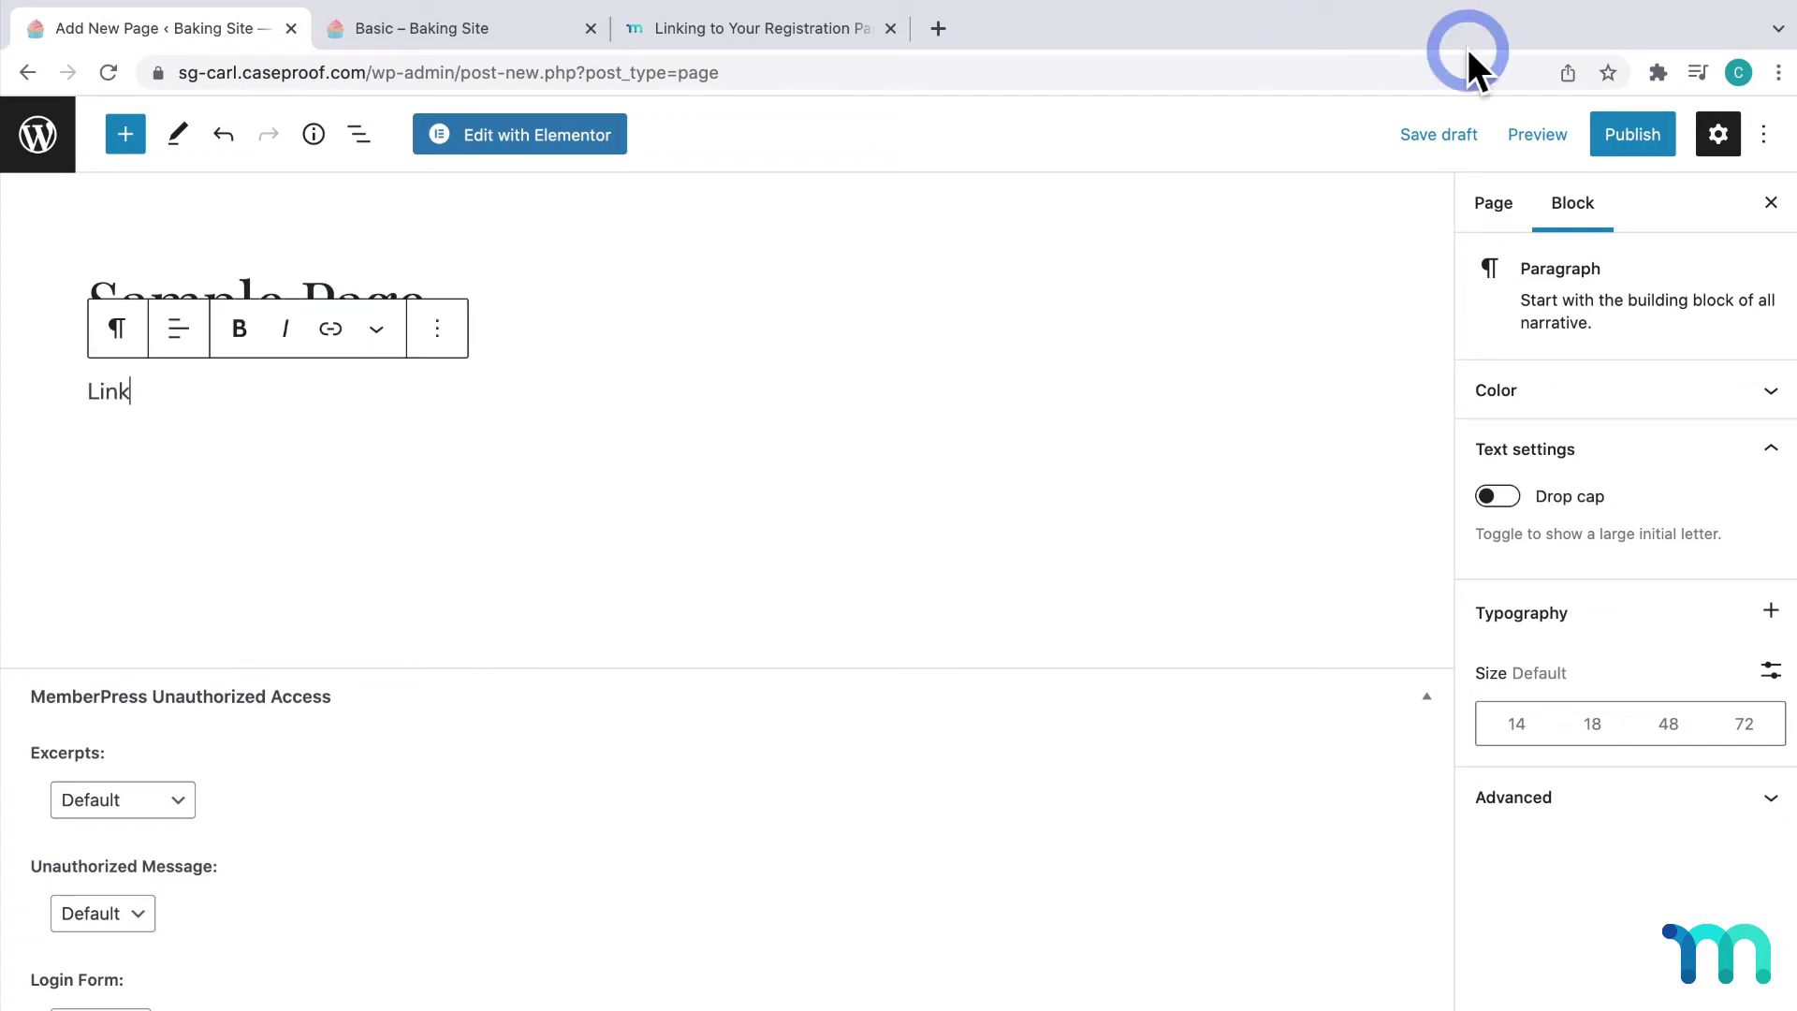
pyautogui.click(1616, 140)
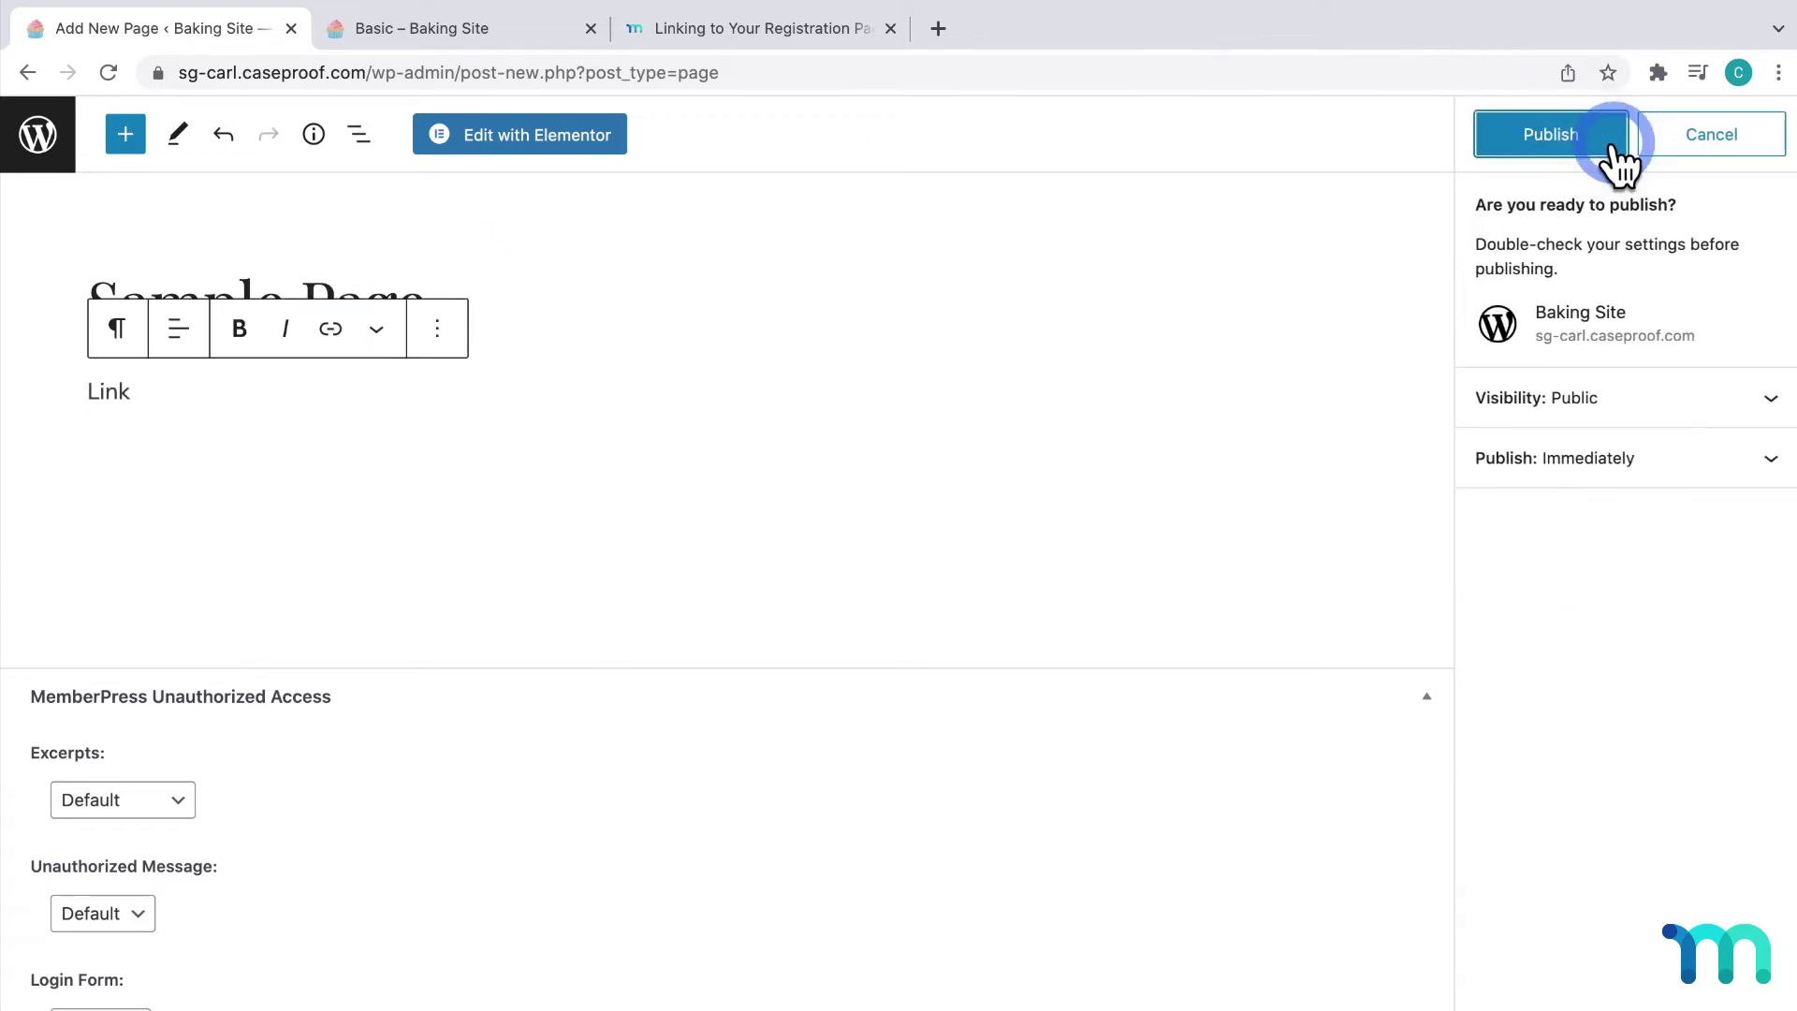
pyautogui.click(1613, 142)
# Open the live Sample Page in a new tab, confirm Link opens the Basic registration page, then close it
pyautogui.click(1531, 412)
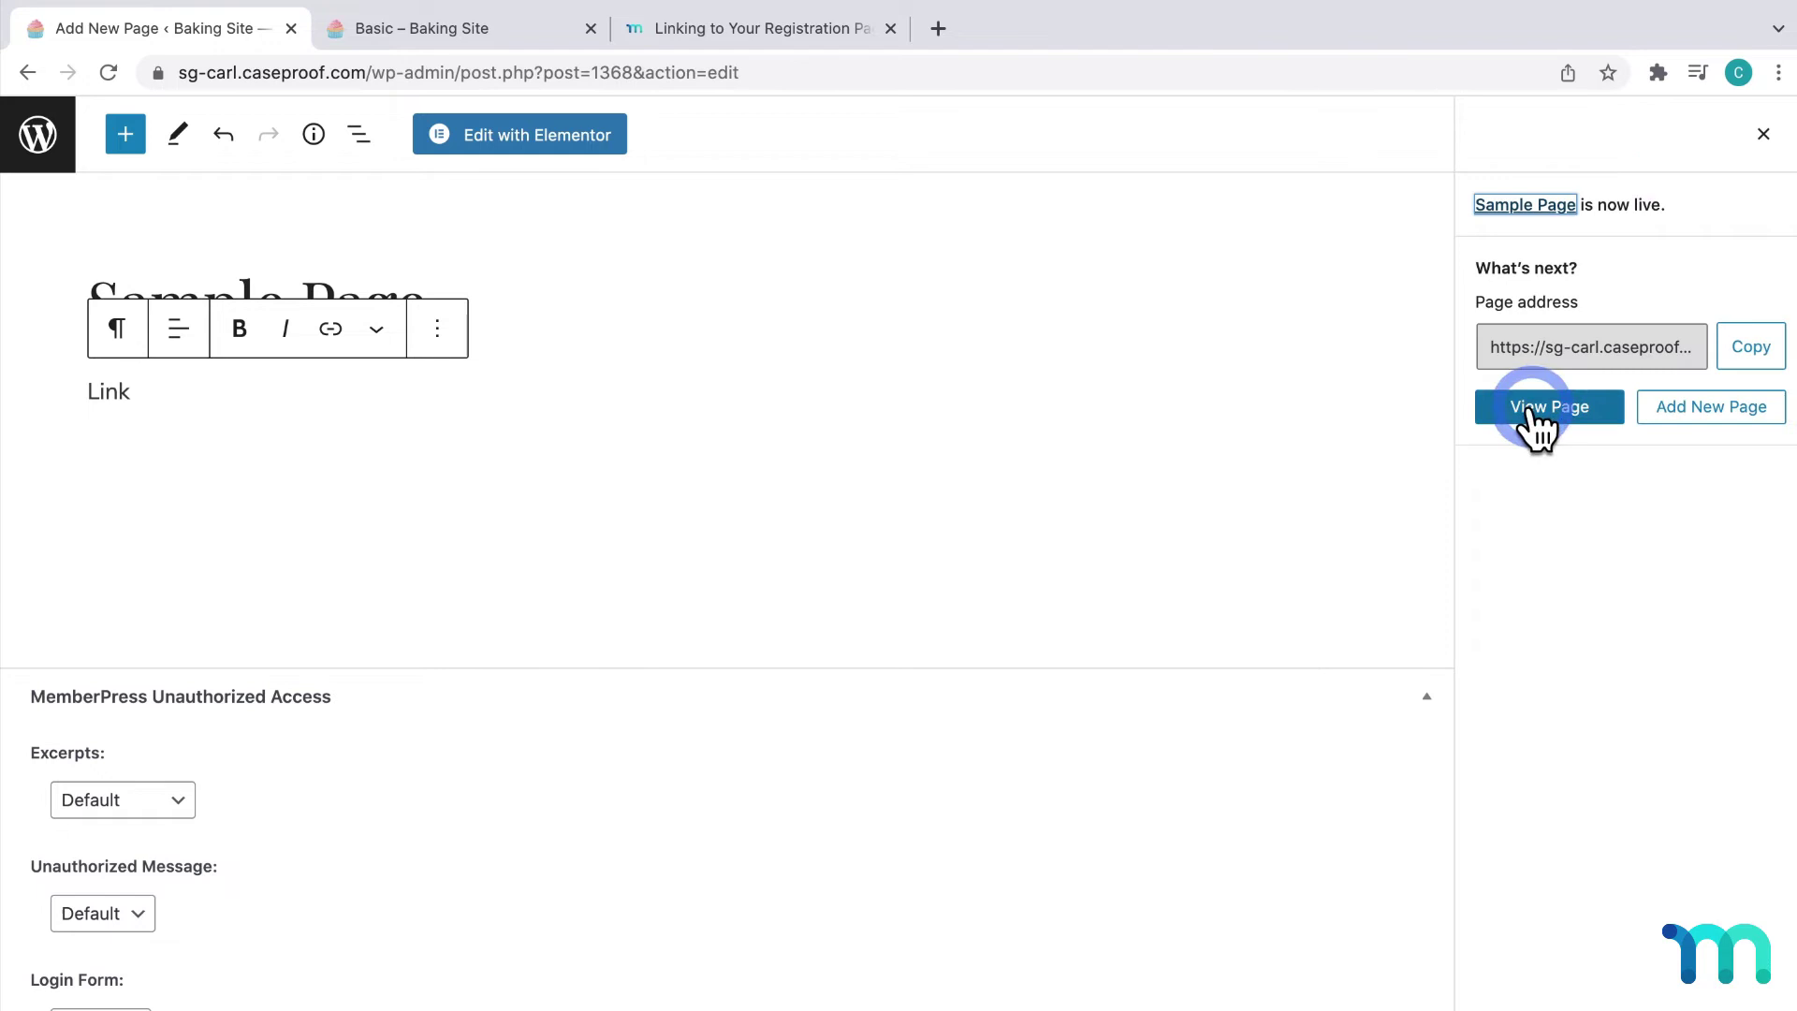
pyautogui.rightClick(1532, 406)
pyautogui.click(1508, 416)
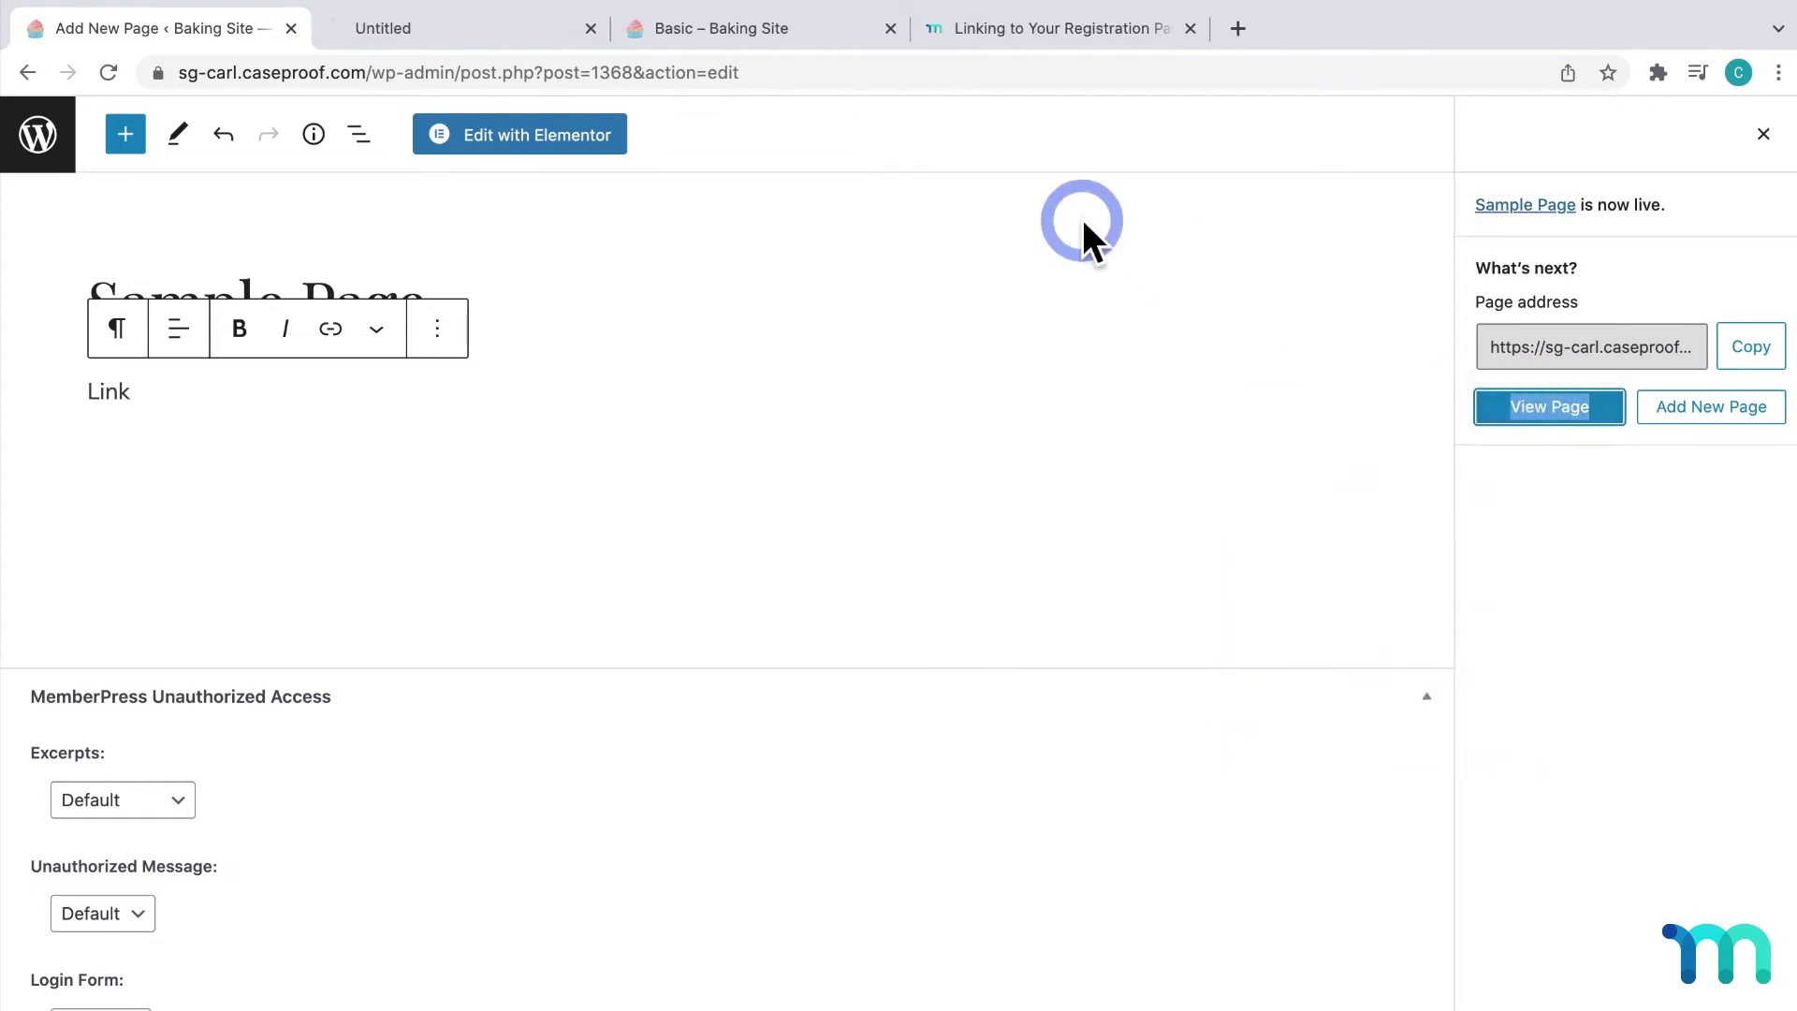
pyautogui.click(511, 32)
pyautogui.scroll(-3, 520, 632)
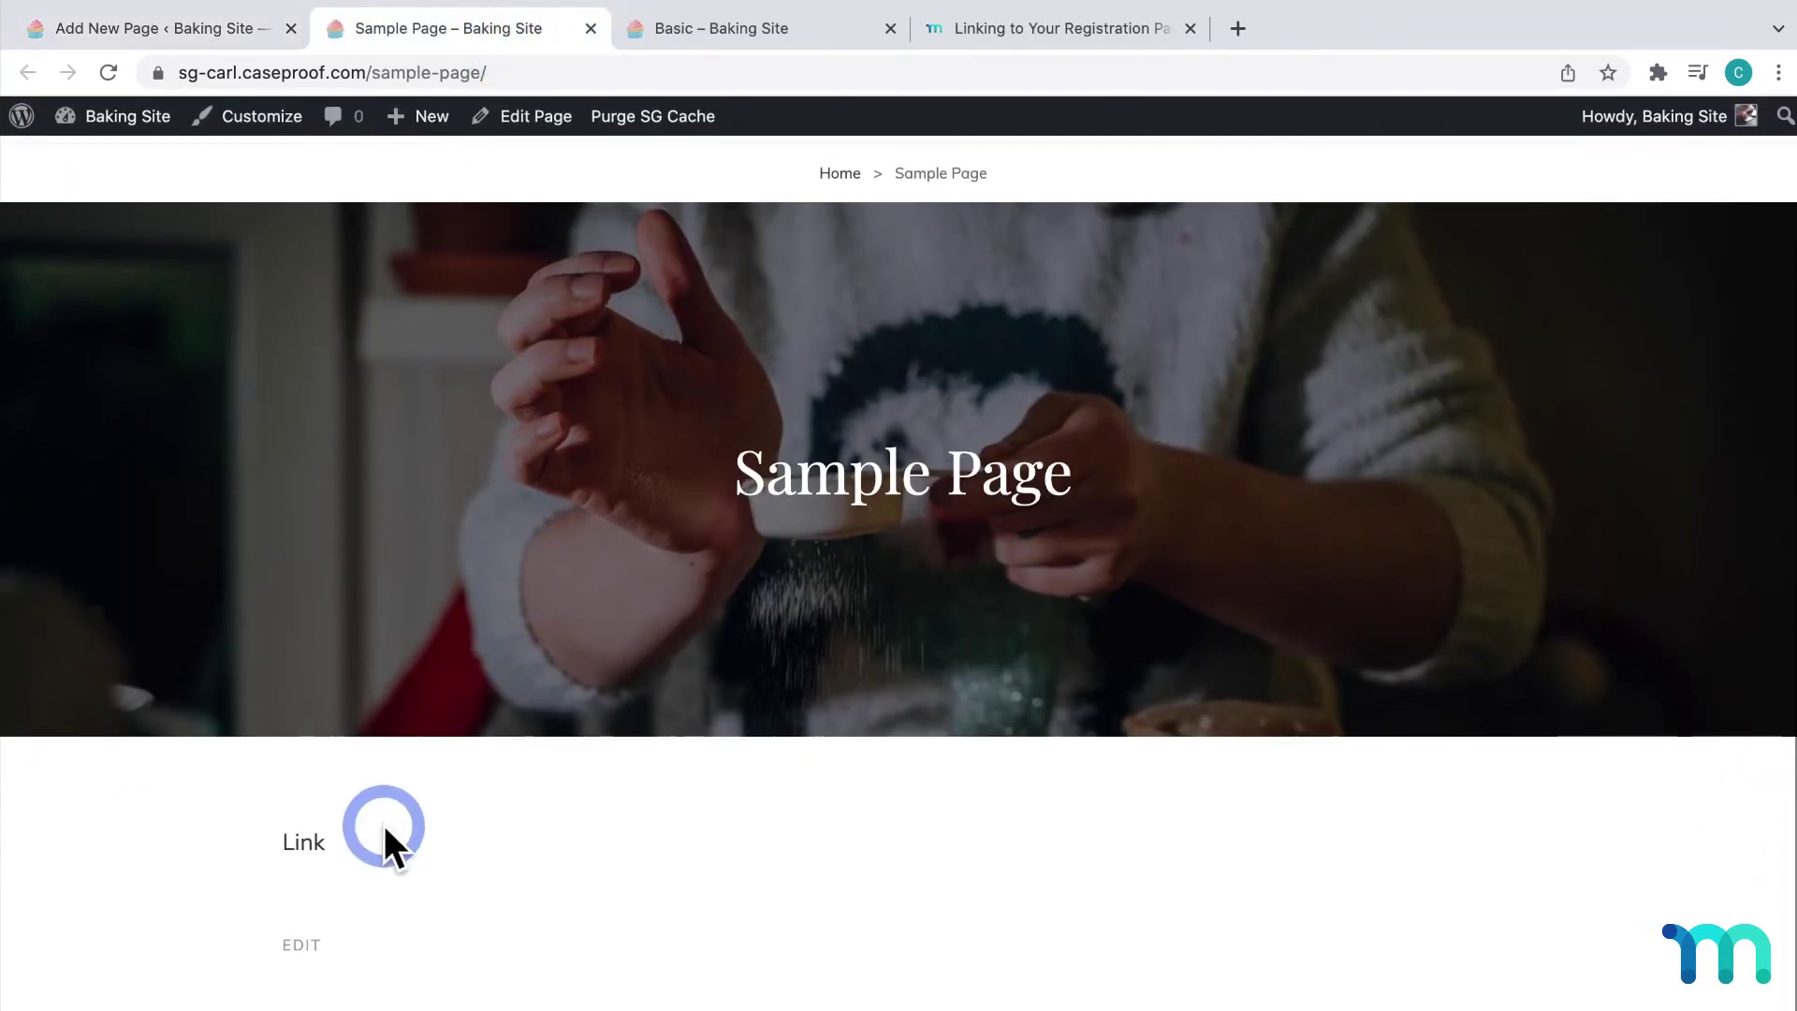
pyautogui.click(318, 843)
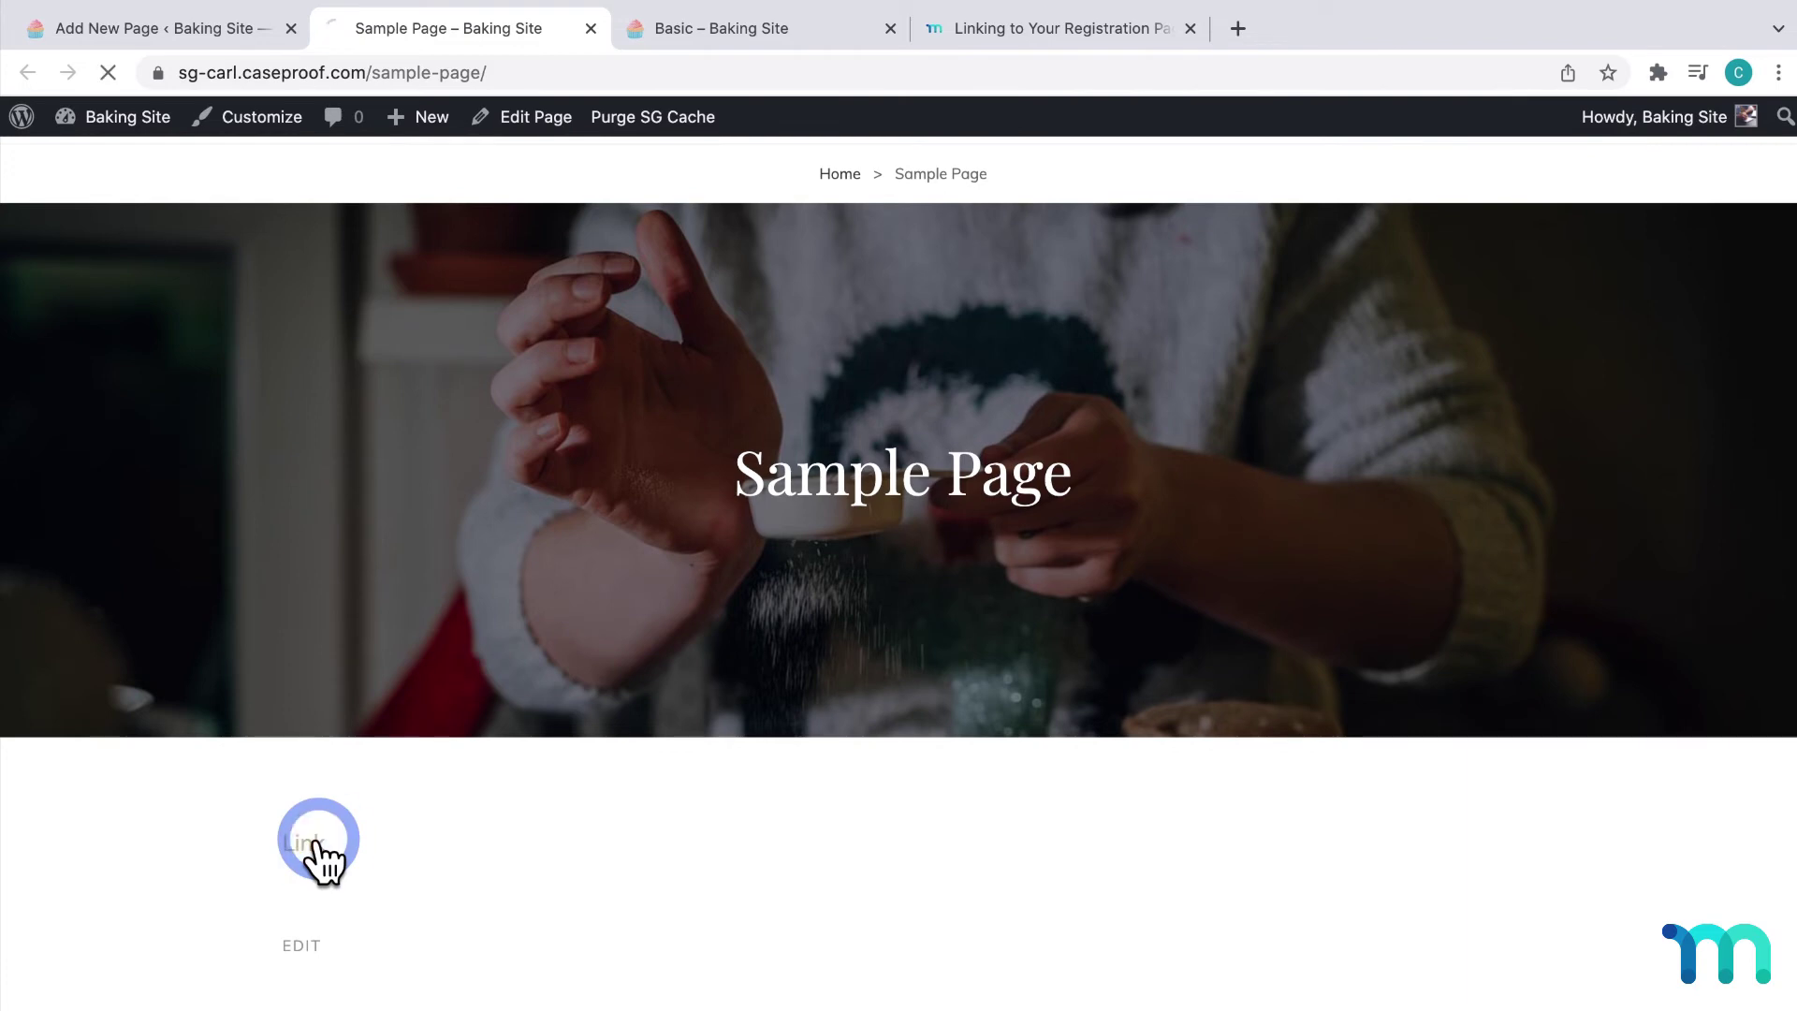
pyautogui.scroll(-10, 454, 763)
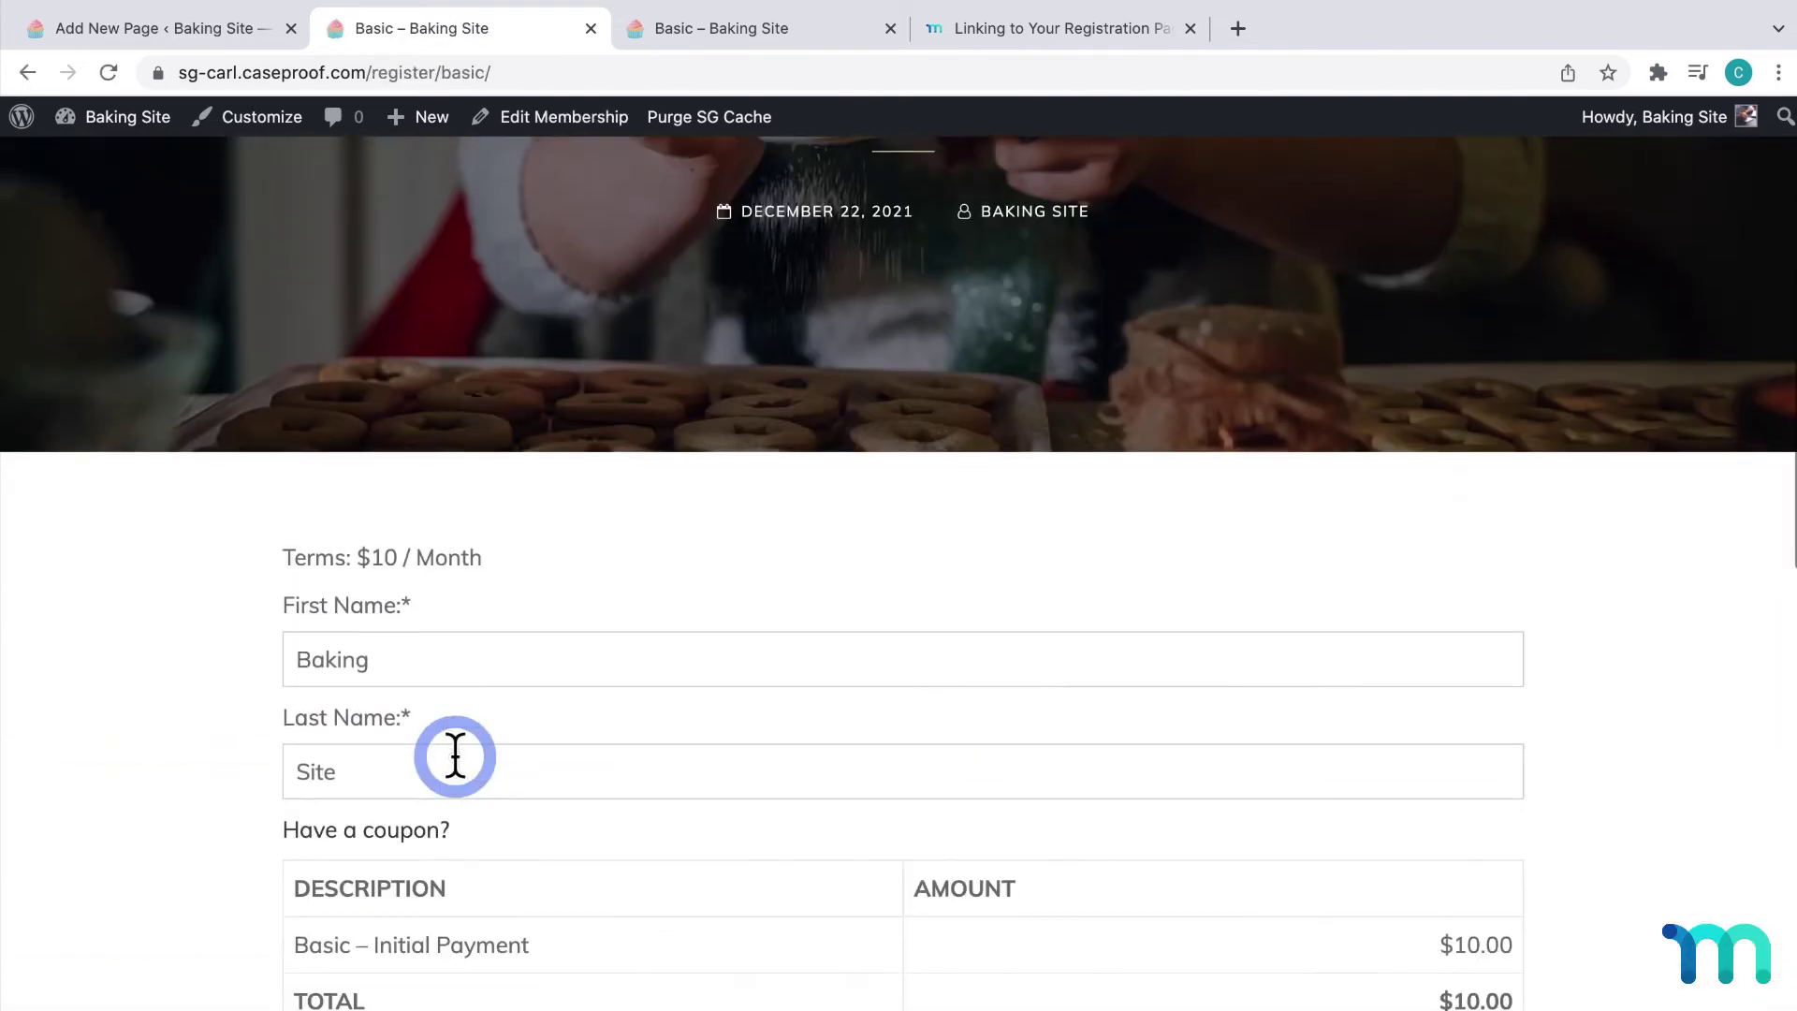
pyautogui.scroll(-6, 456, 760)
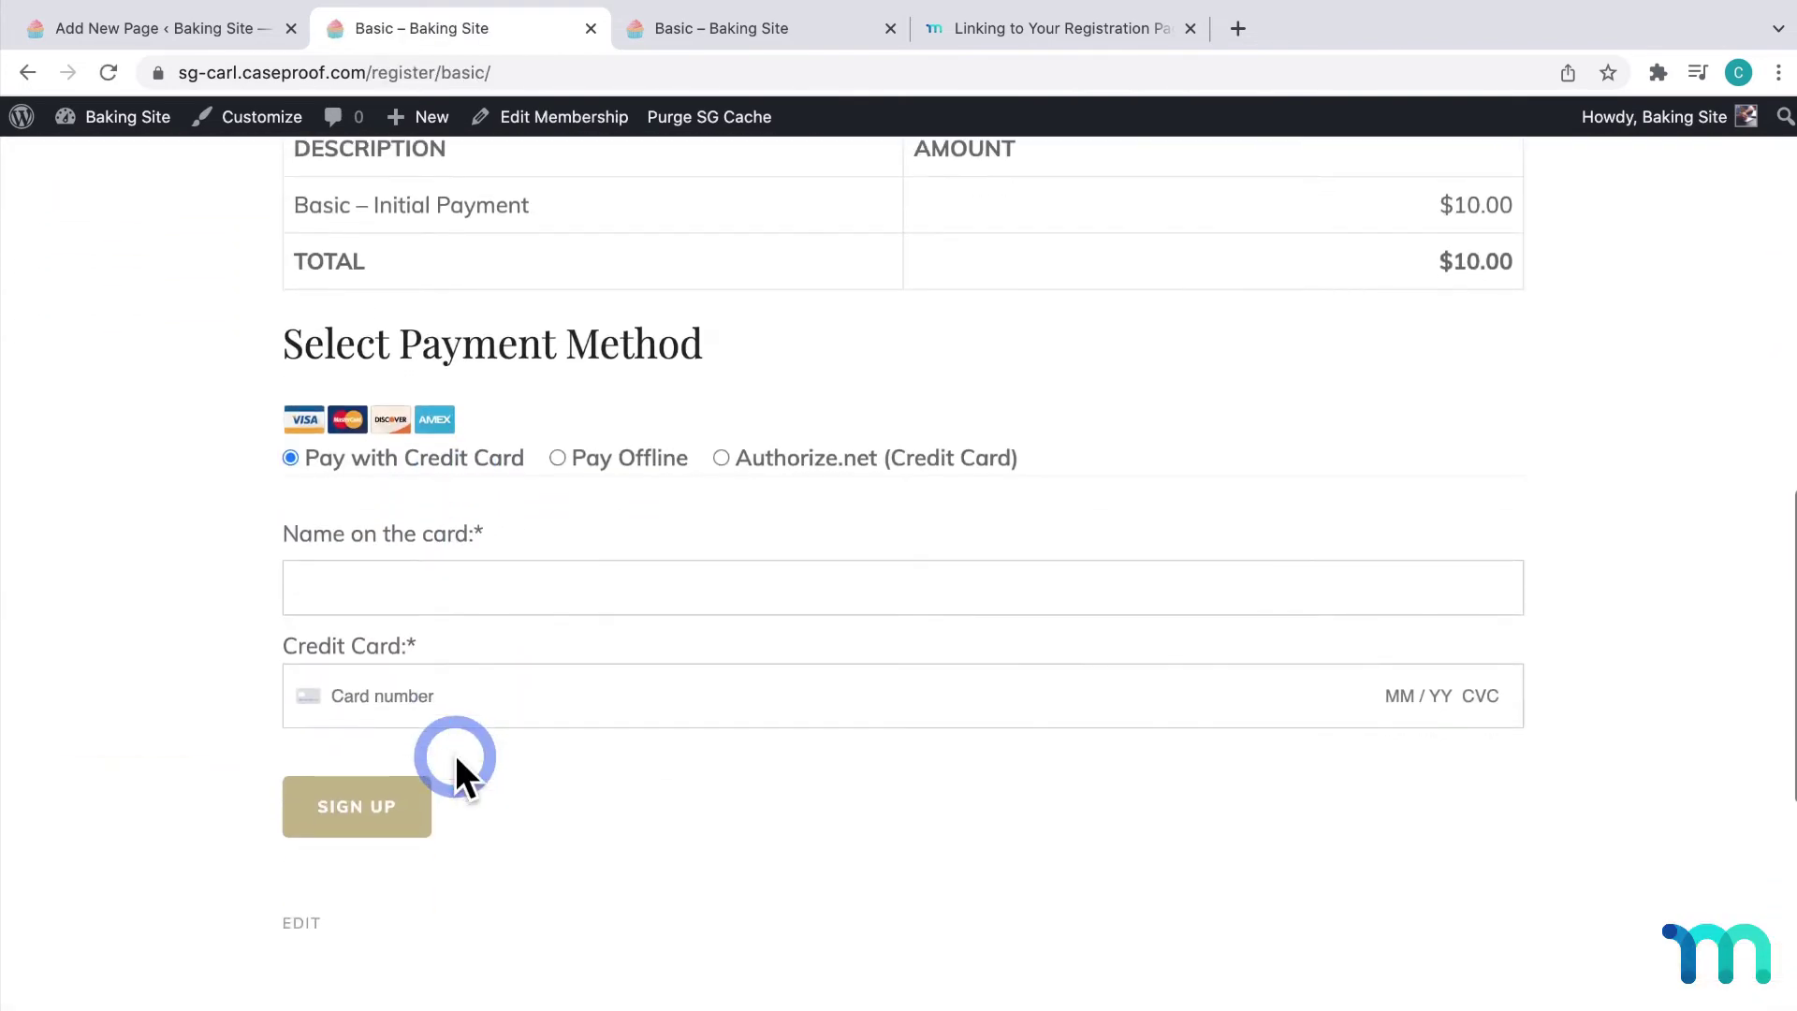
pyautogui.click(590, 29)
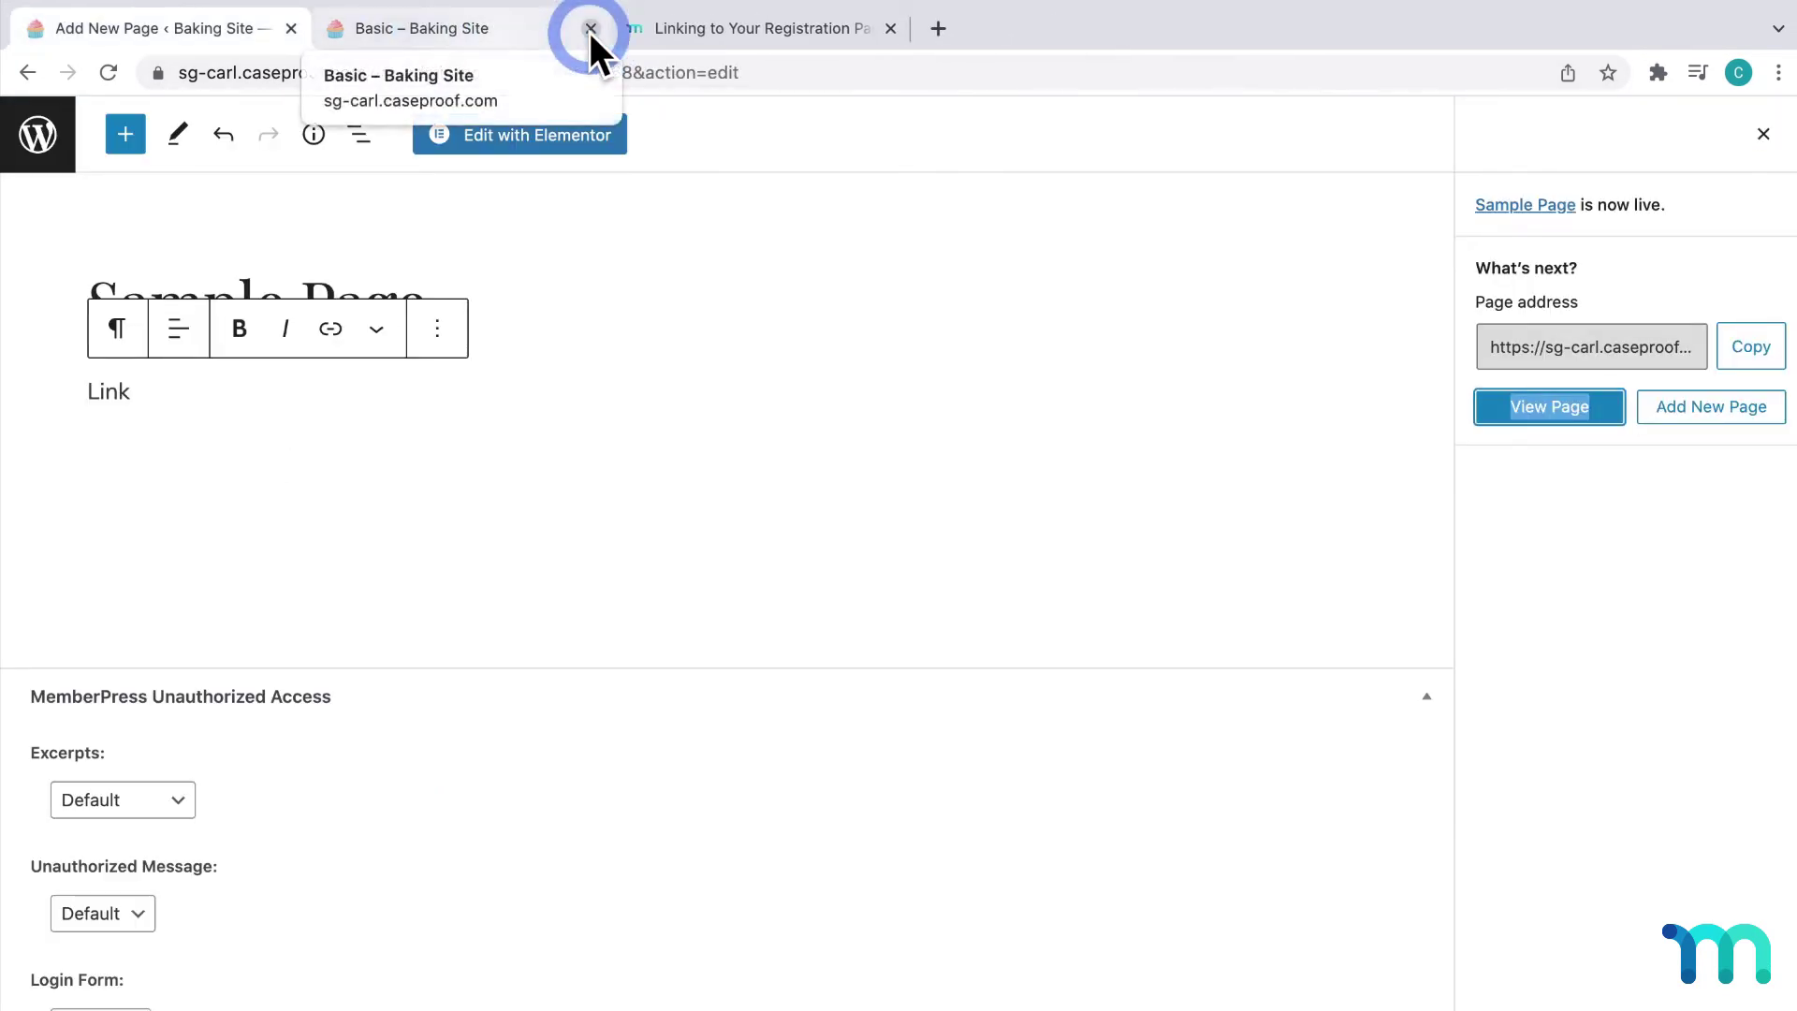
# Scroll the 'Linking to Your Registration Pages' doc to the mepr-membership-registration-form shortcode entry
pyautogui.click(708, 28)
pyautogui.scroll(15, 917, 411)
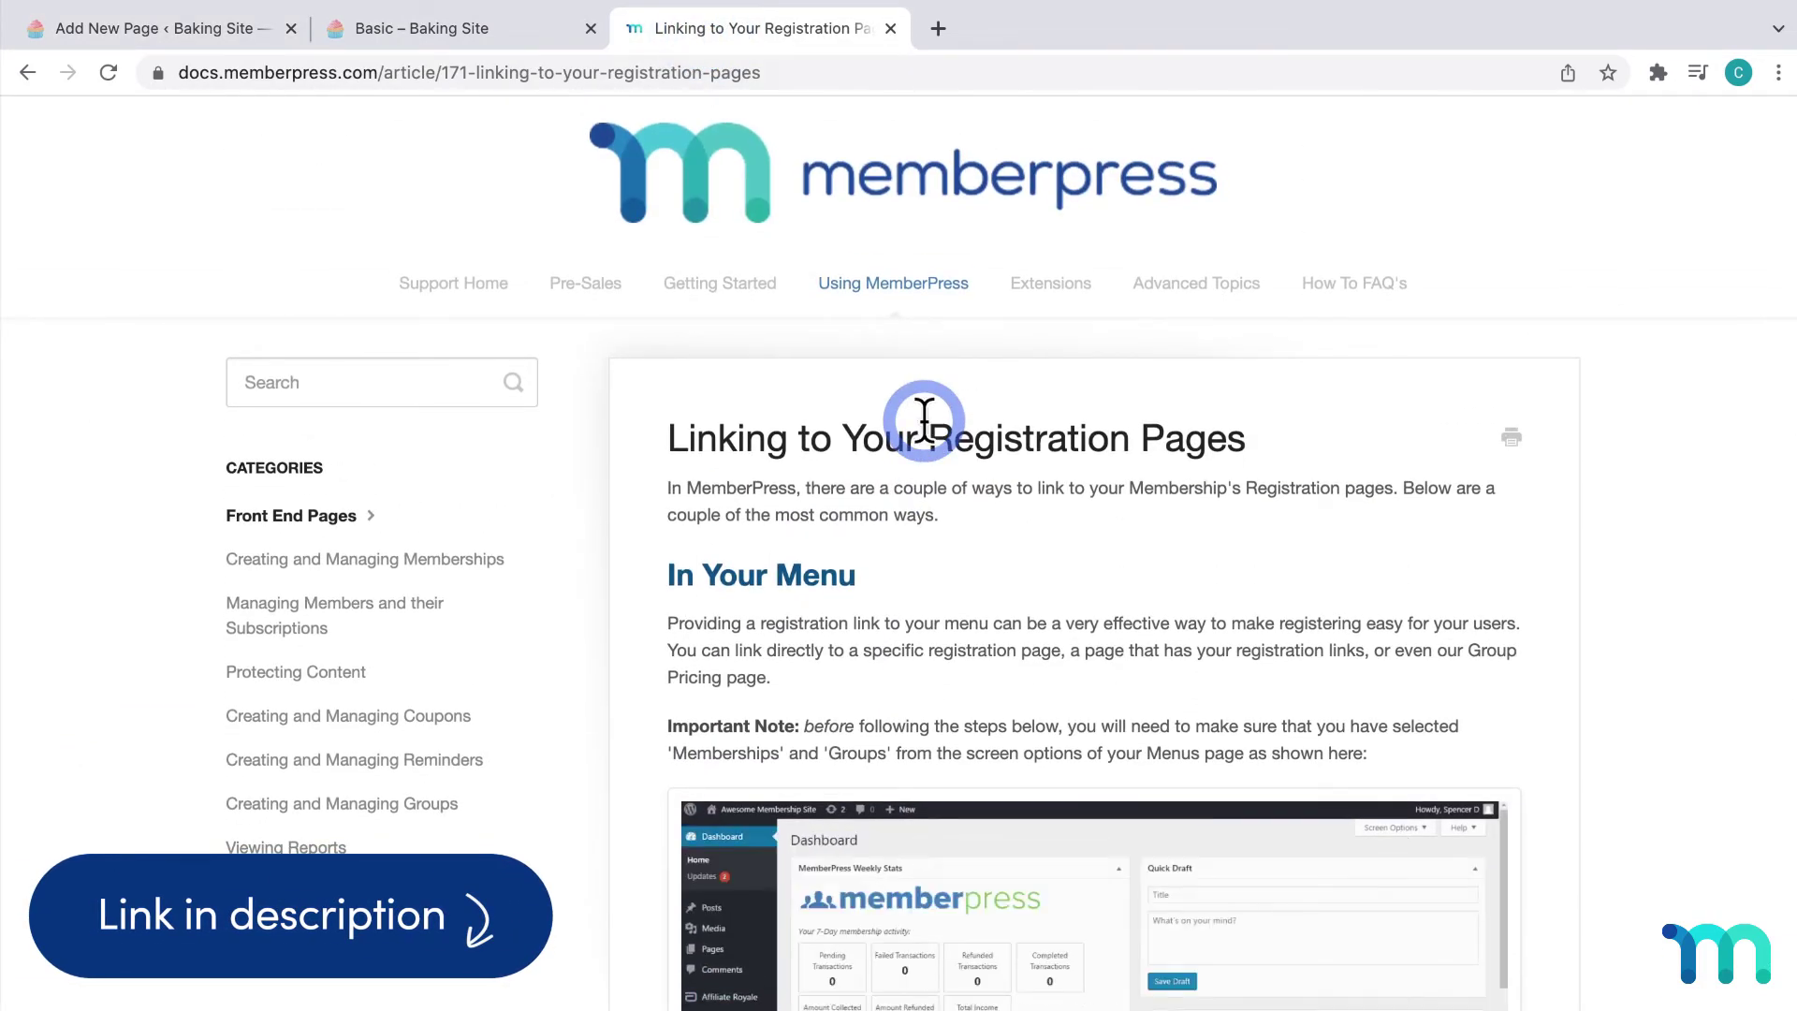
pyautogui.scroll(-15, 925, 418)
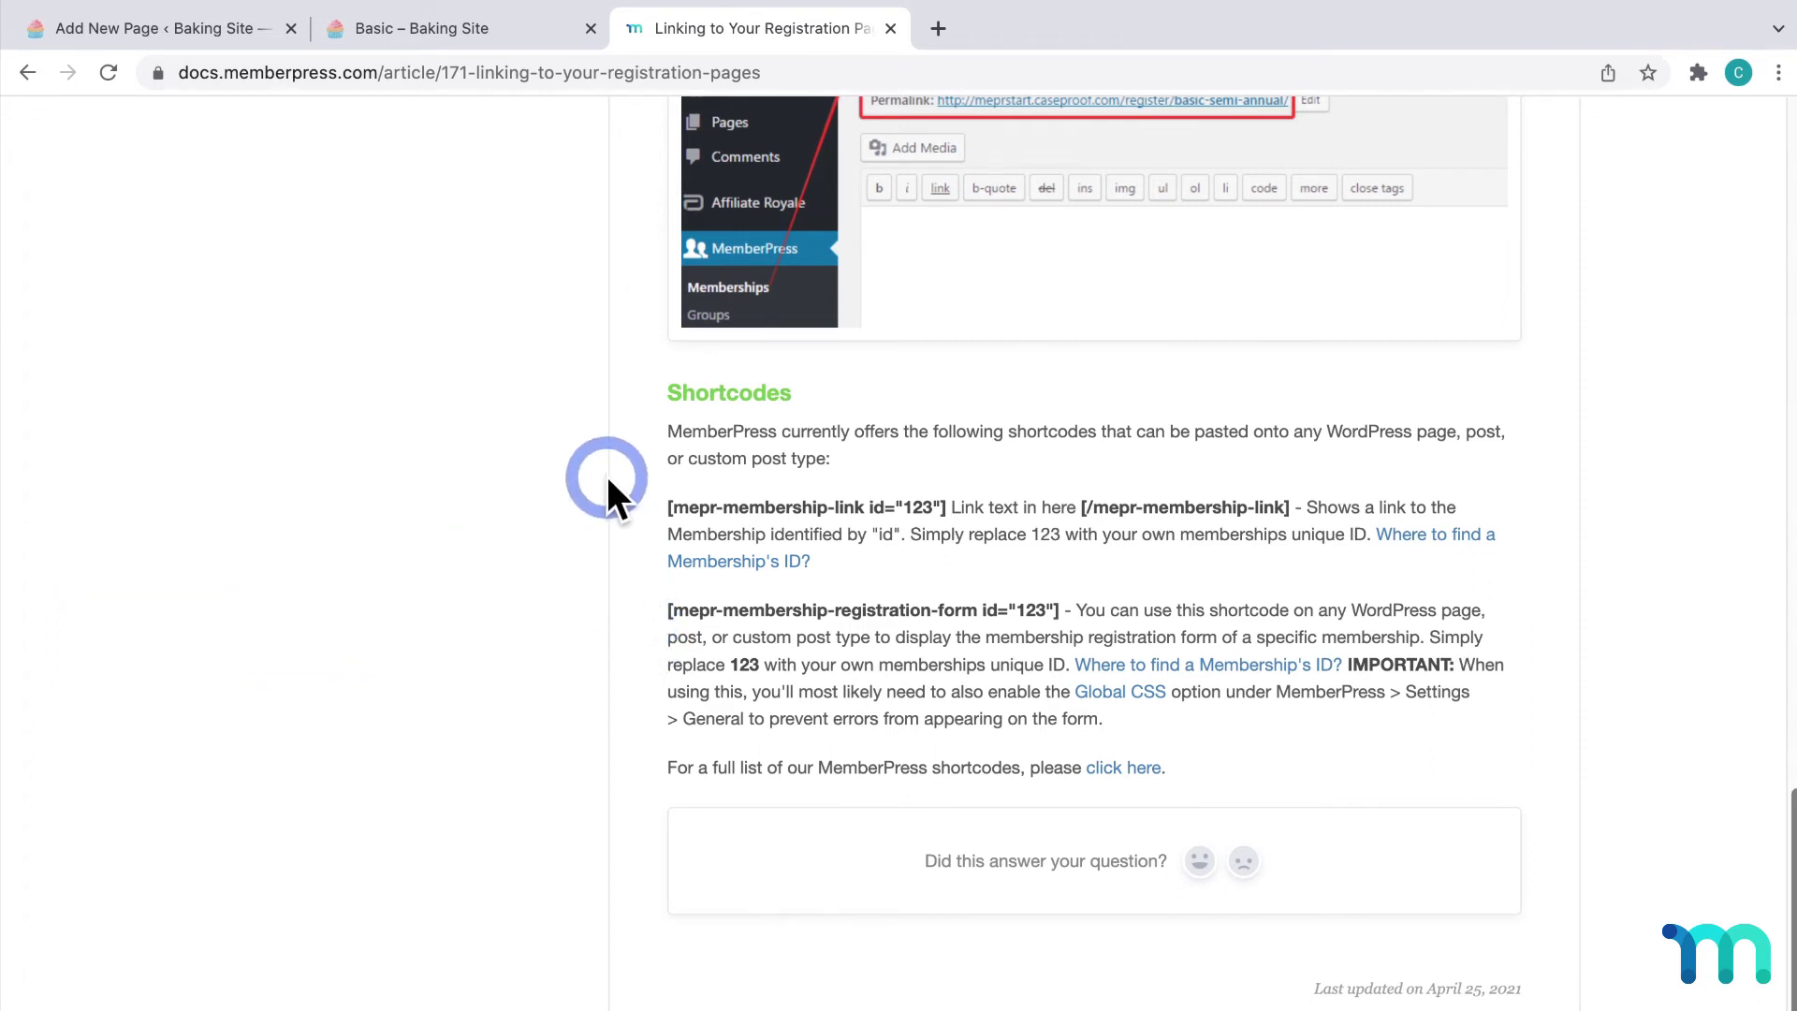
# From the Baking Site dashboard, open MemberPress > Memberships > Basic and scroll to its registration options
pyautogui.click(507, 36)
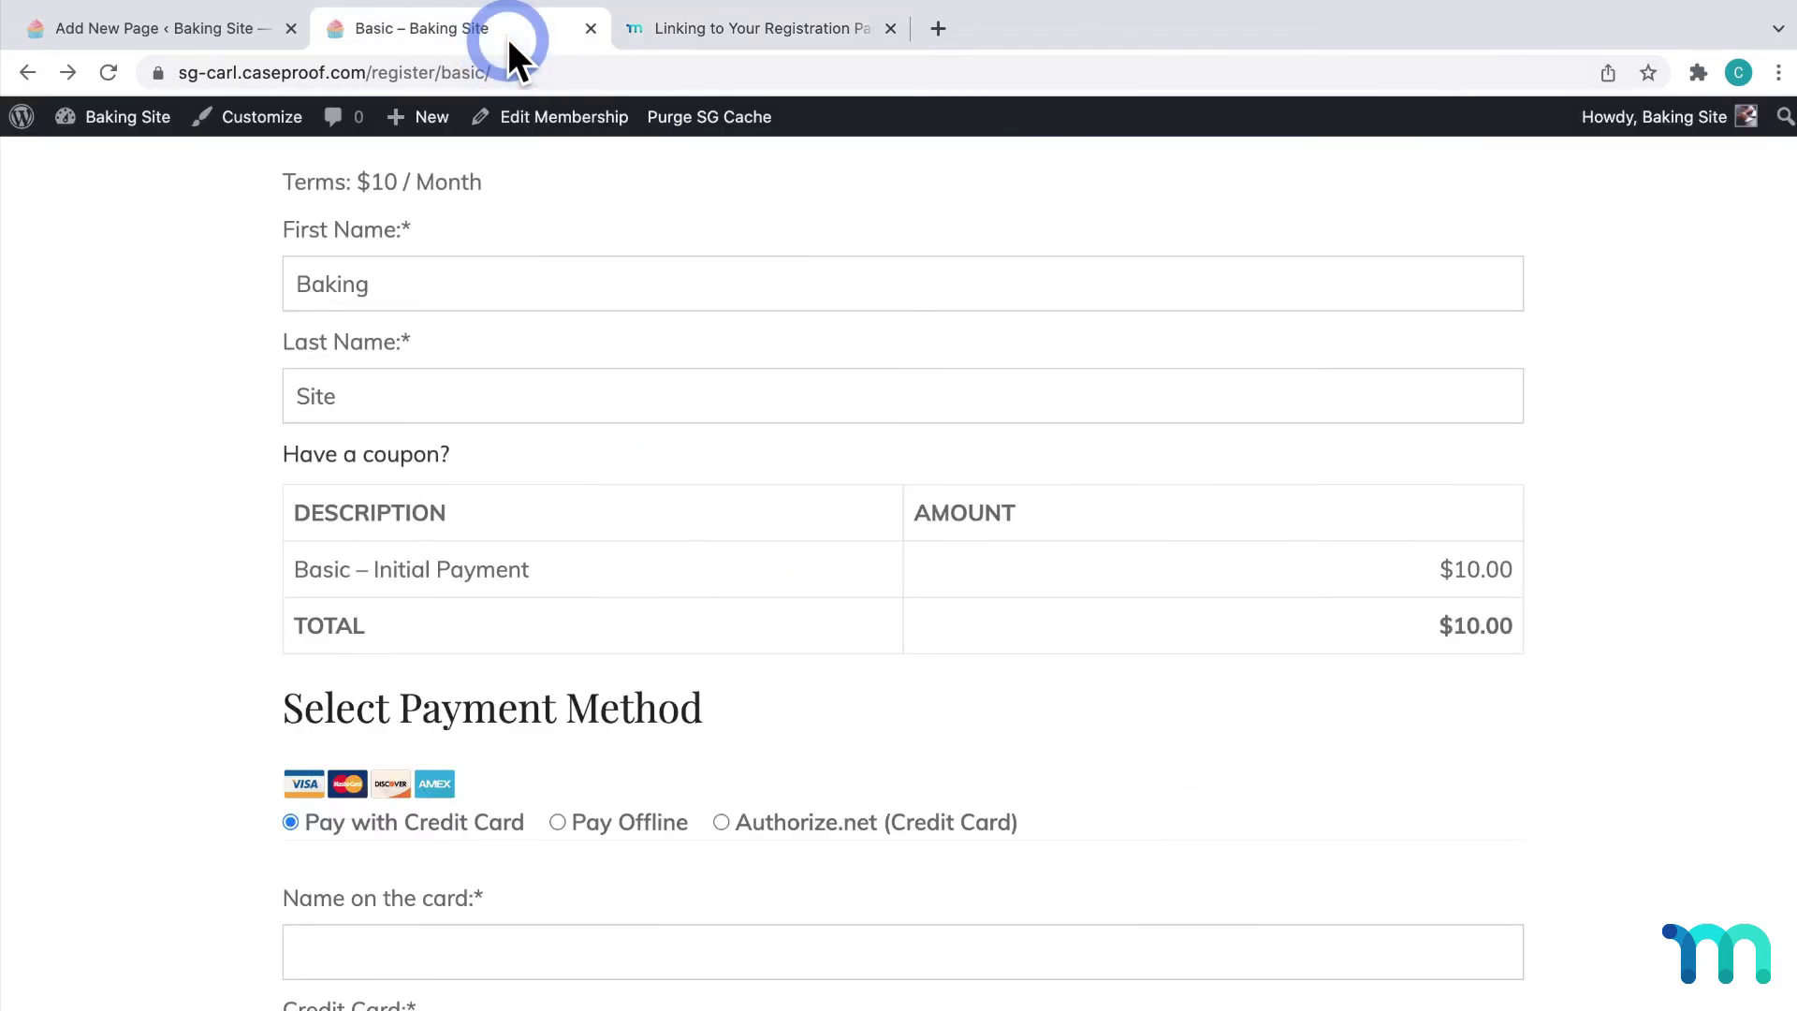
pyautogui.click(143, 131)
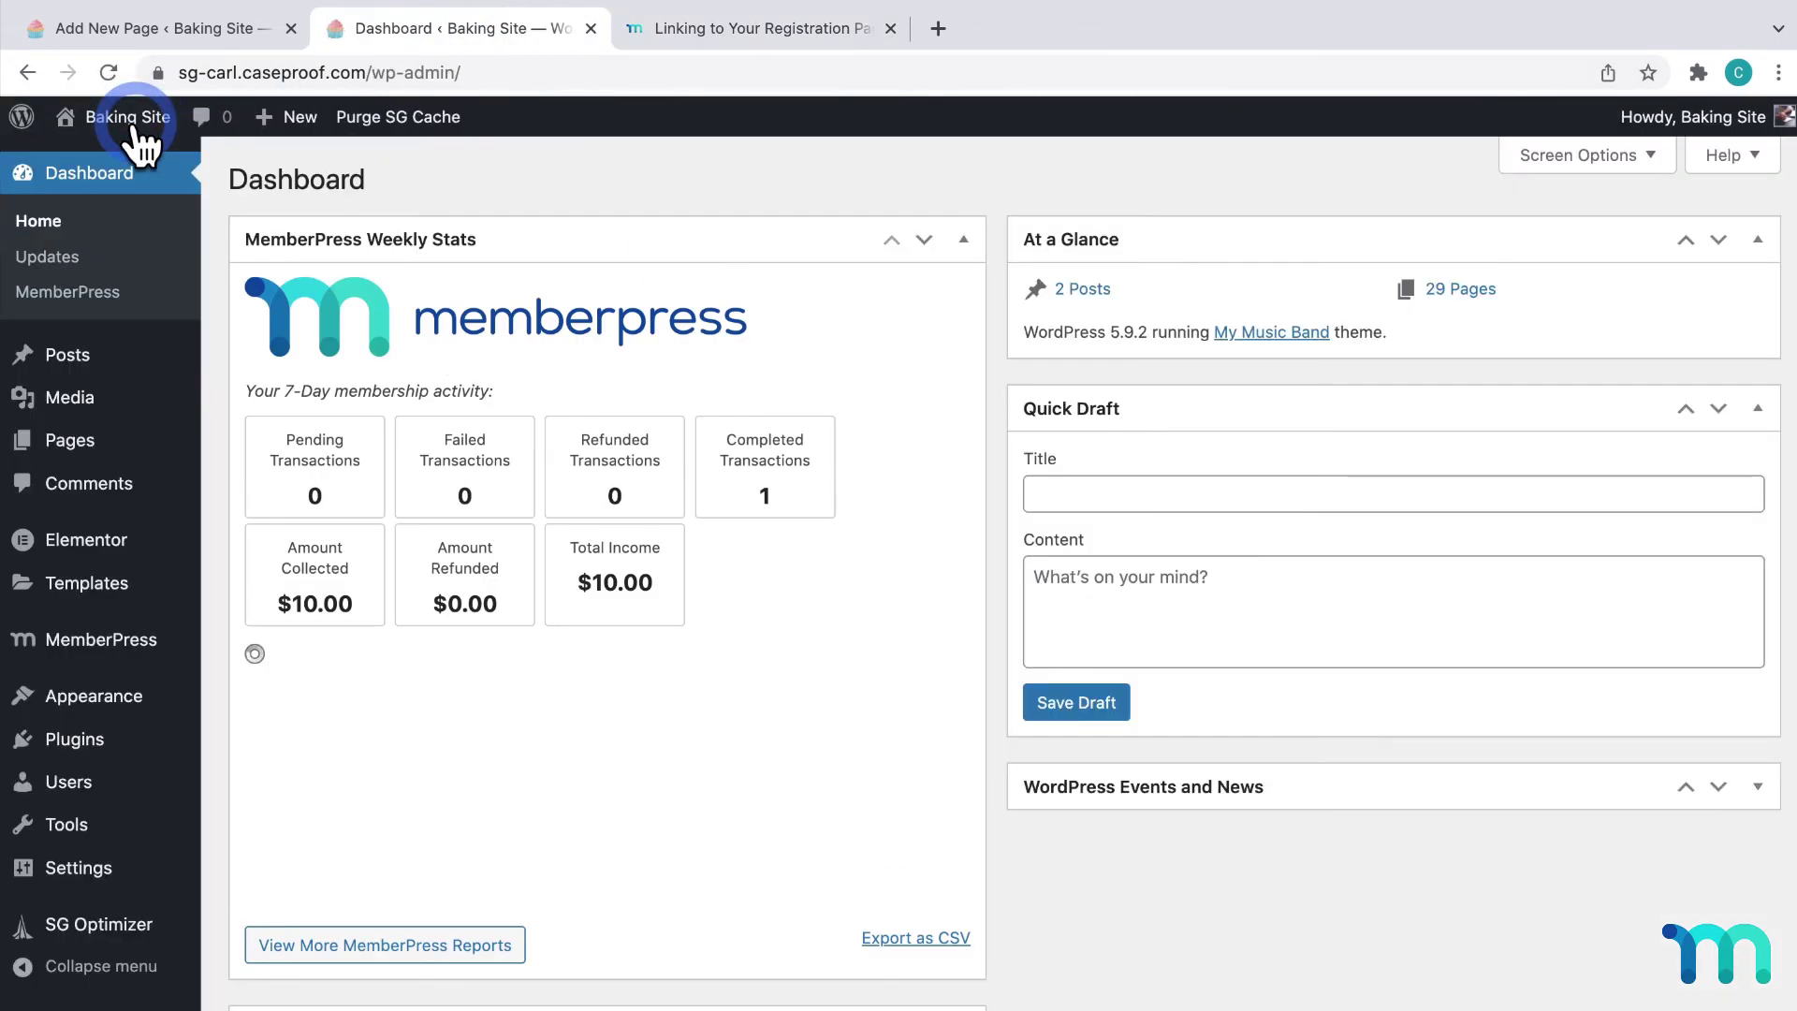
pyautogui.click(115, 646)
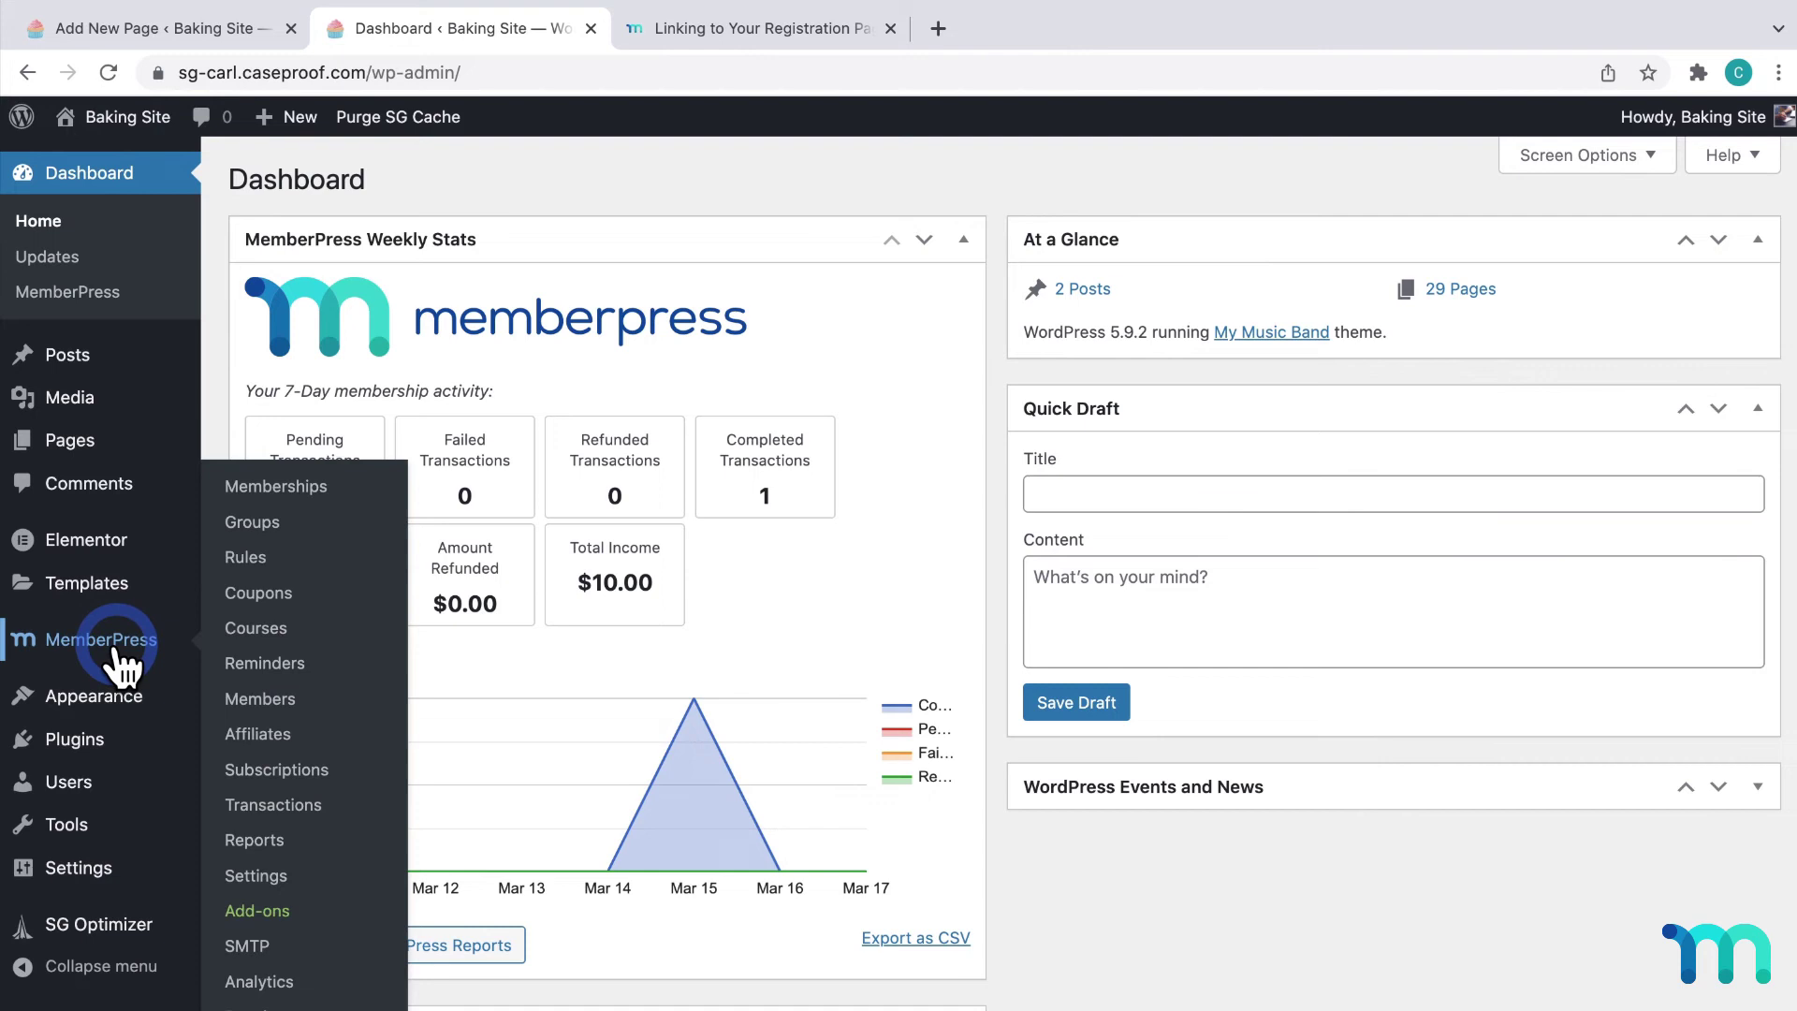
pyautogui.click(300, 485)
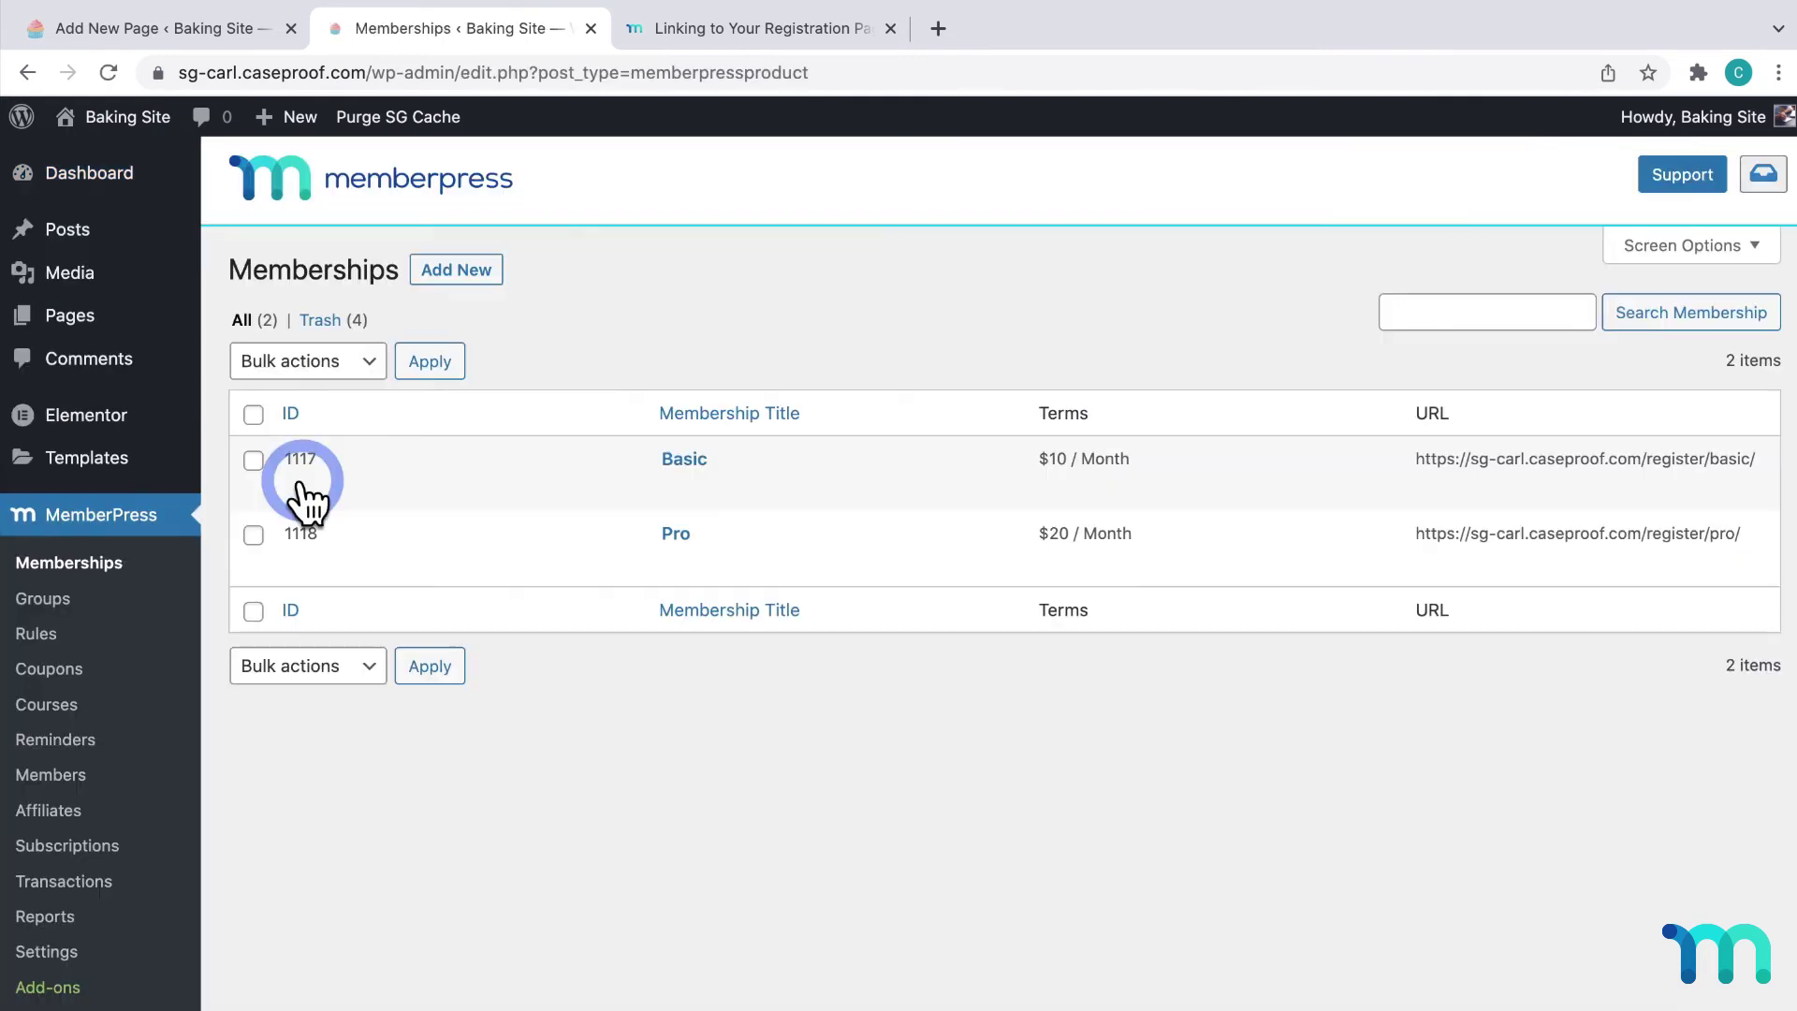
pyautogui.click(682, 461)
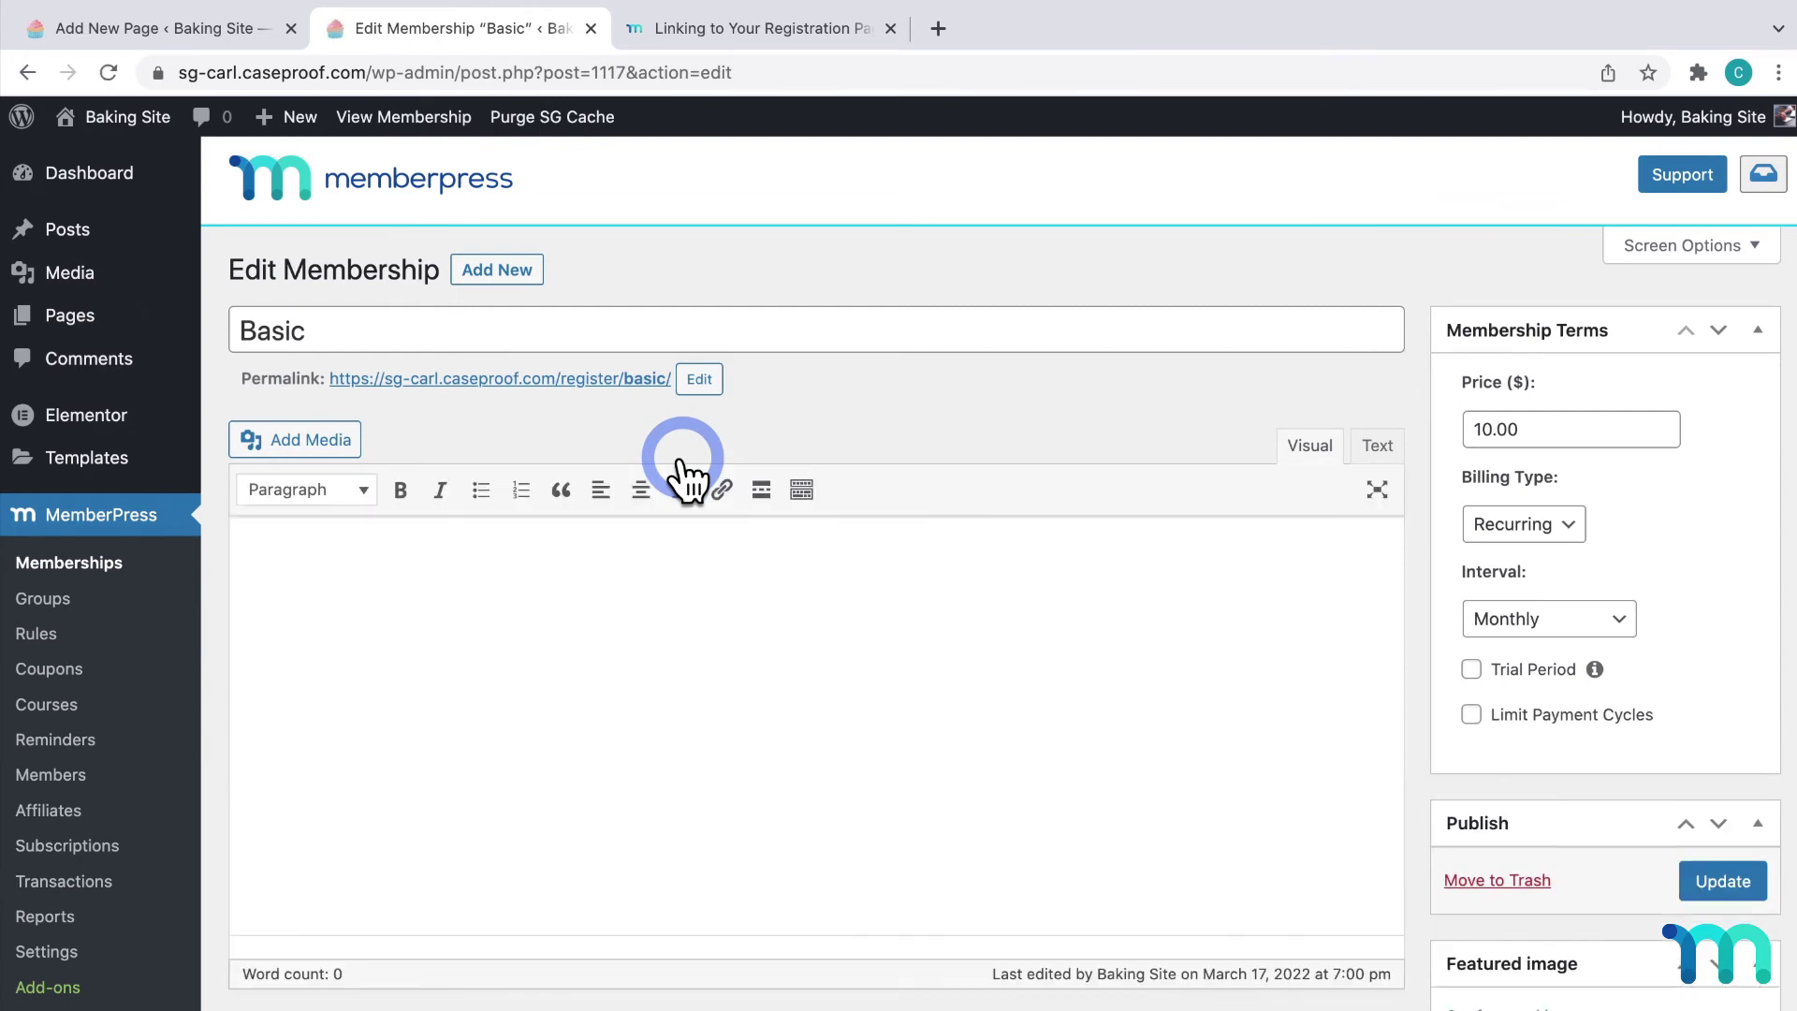
pyautogui.scroll(-8, 682, 468)
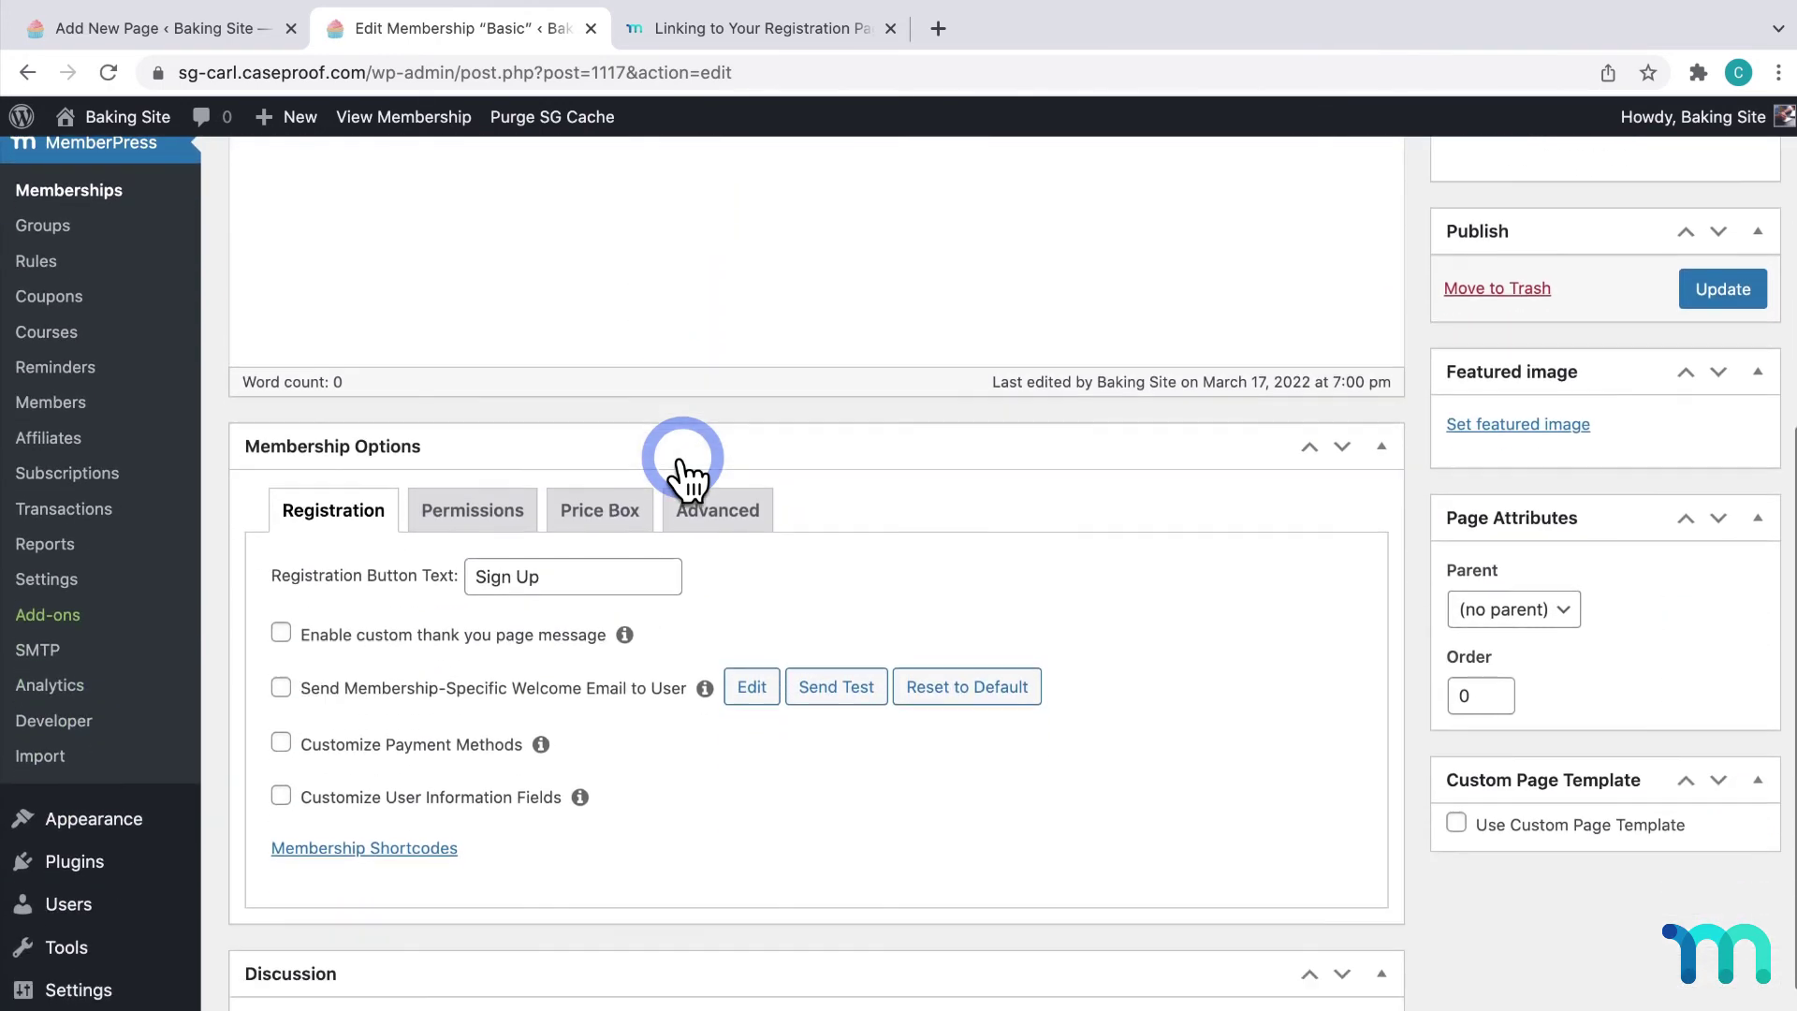
pyautogui.scroll(-2, 455, 692)
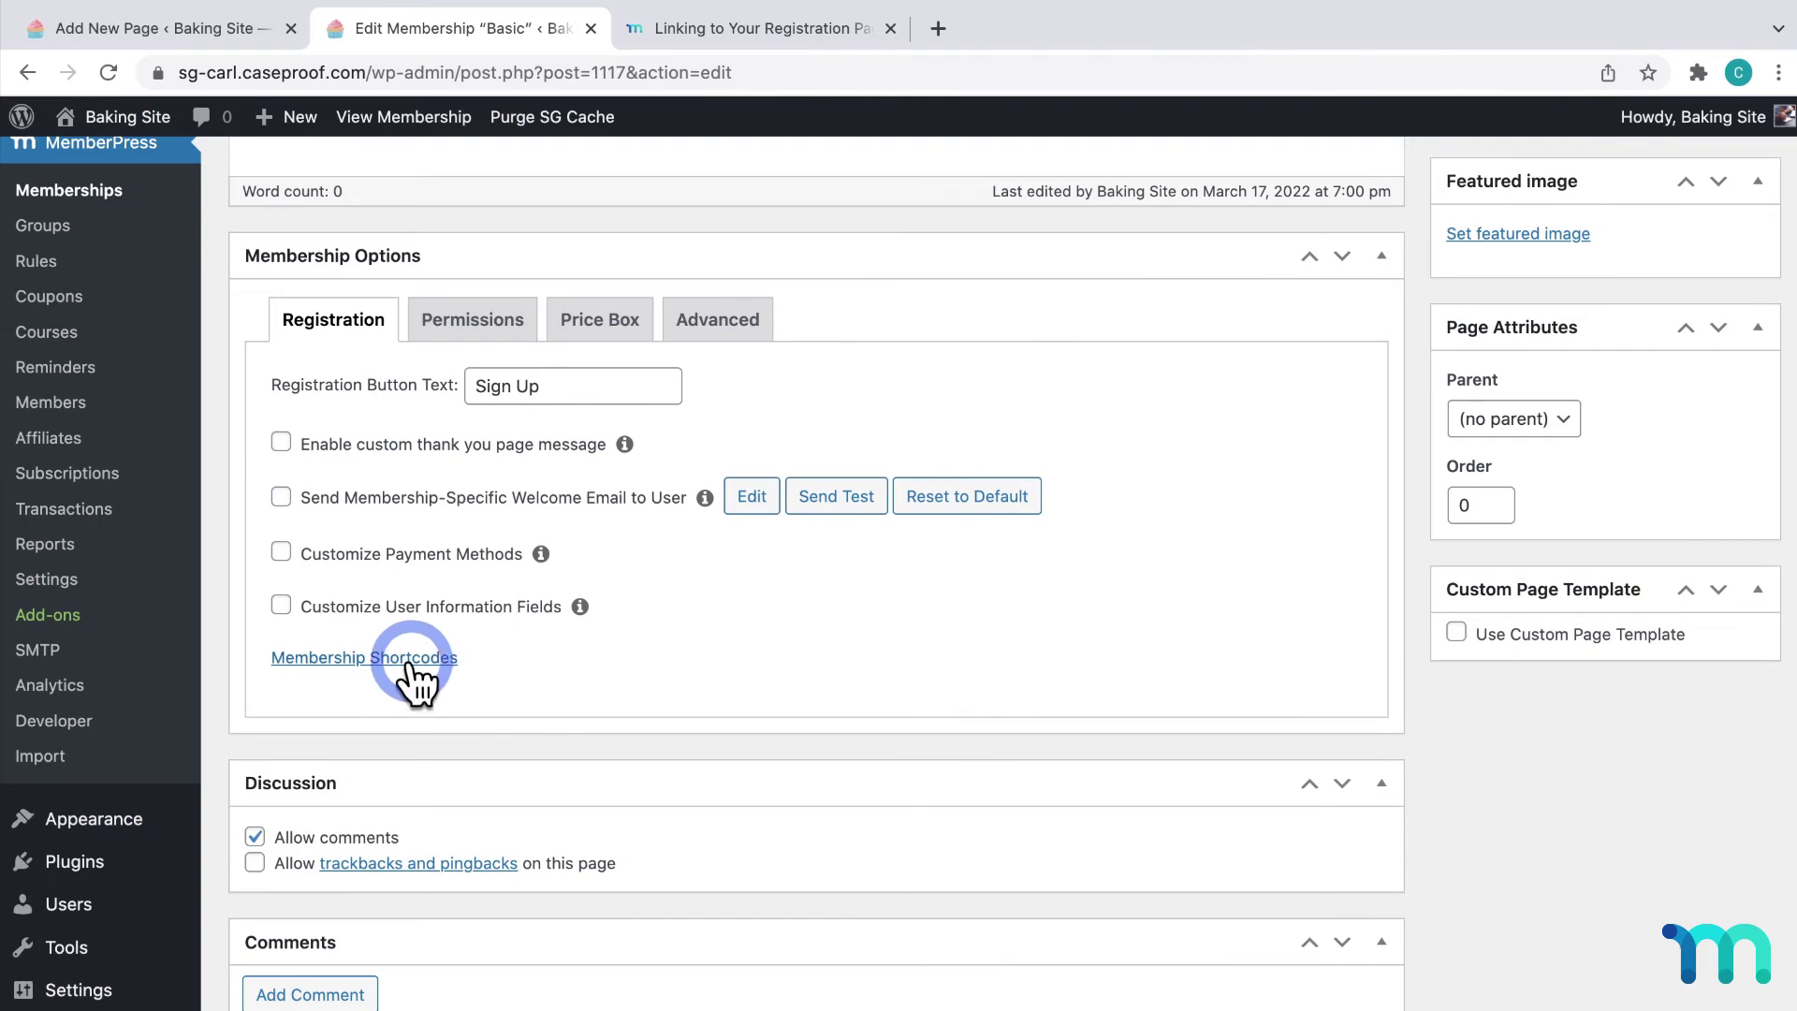
# Show Membership Shortcodes and copy [mepr-membership-registration-form id="1117"]
pyautogui.click(411, 659)
pyautogui.scroll(-2, 411, 659)
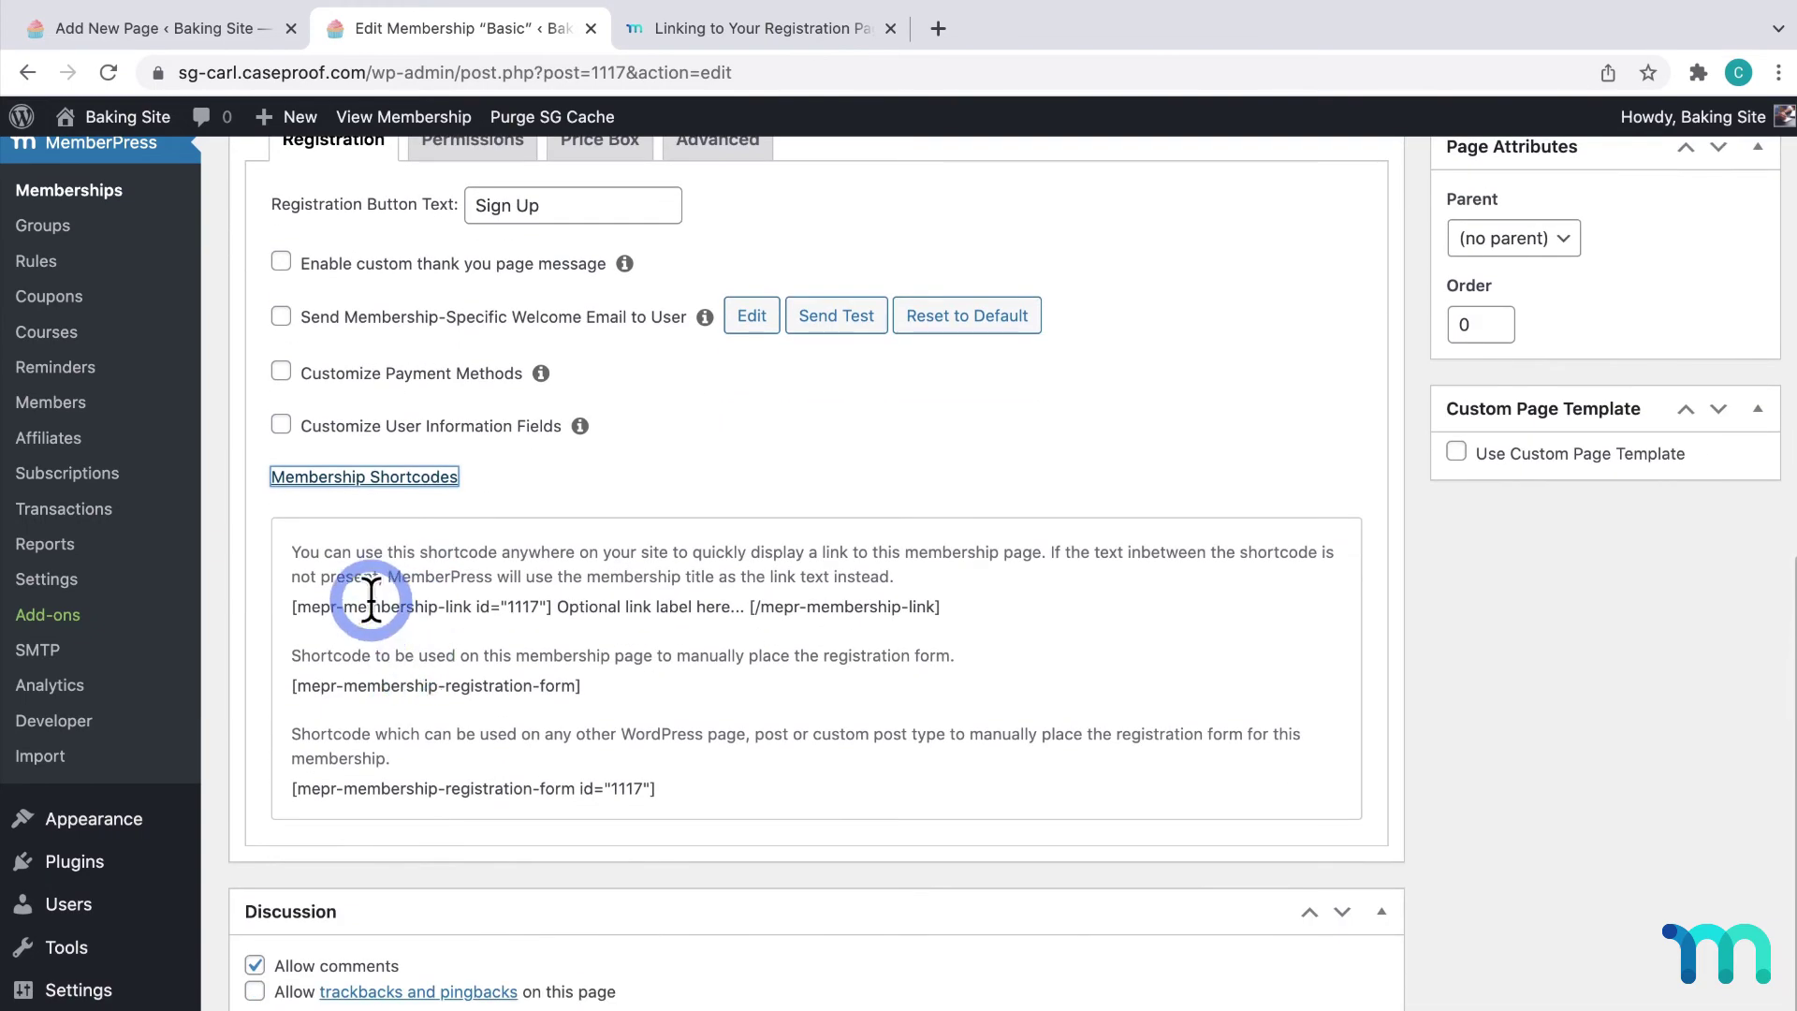
pyautogui.scroll(-1, 487, 758)
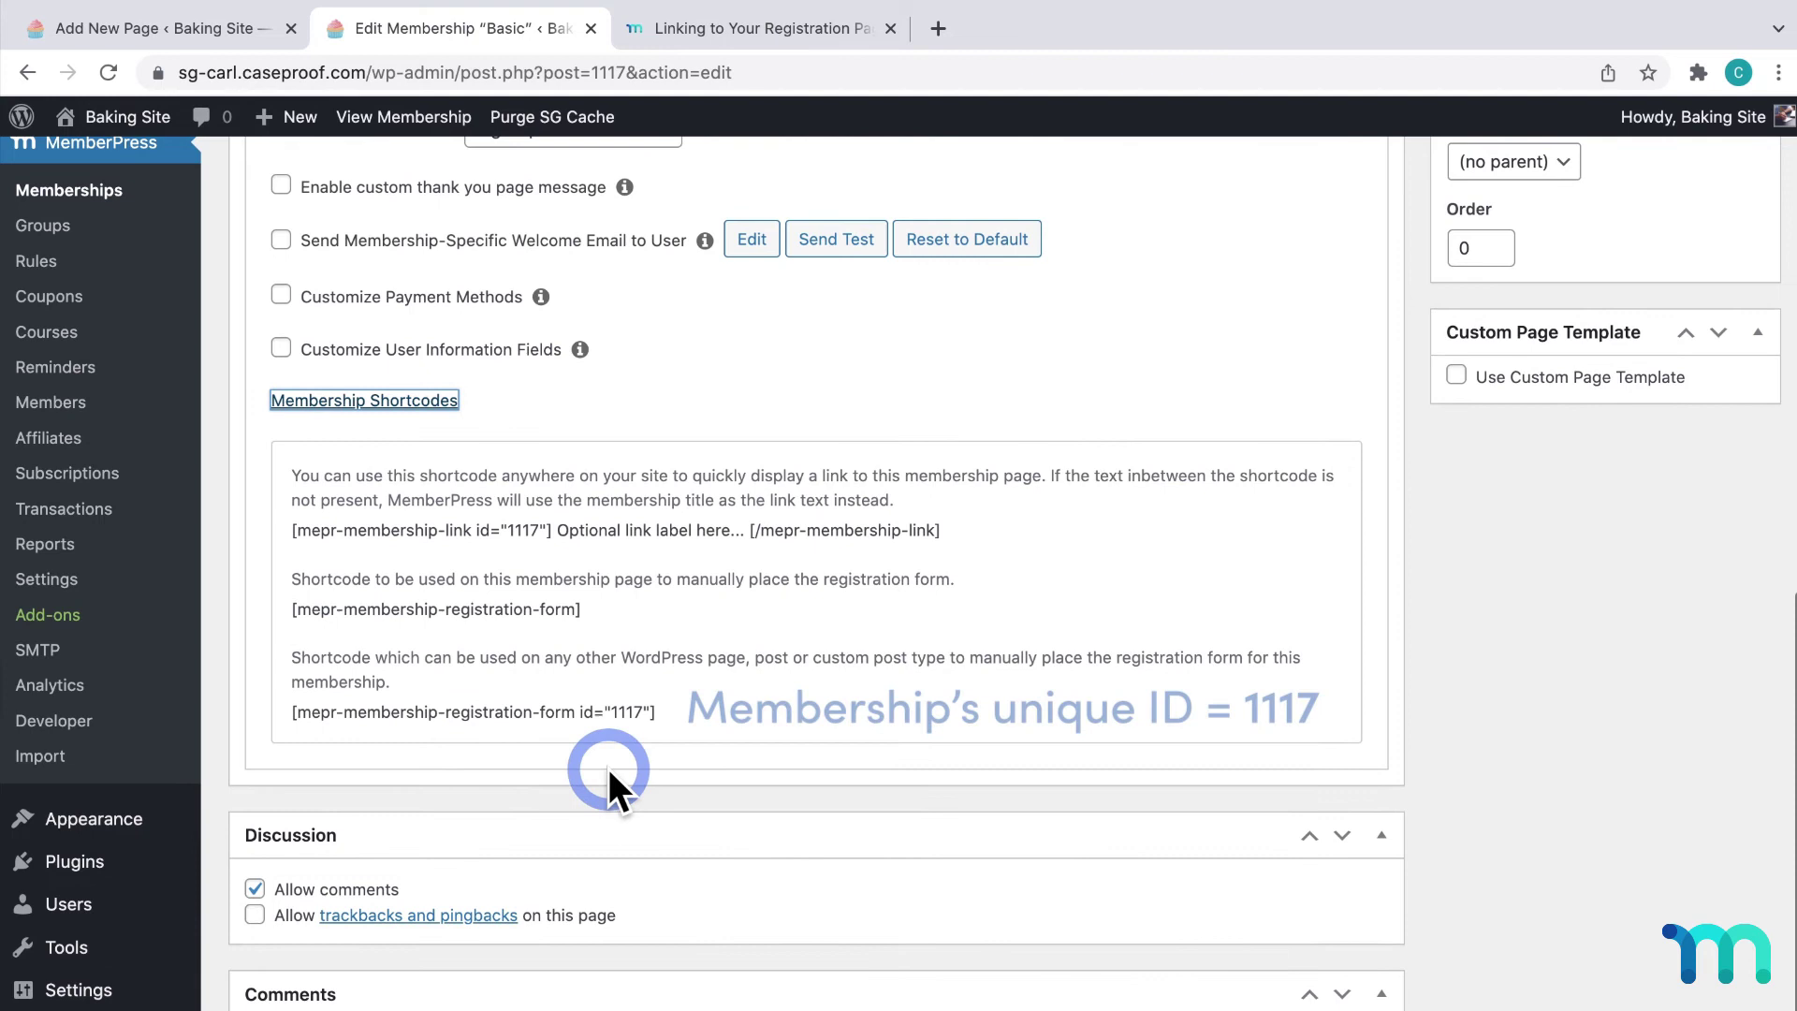
pyautogui.moveTo(295, 713); pyautogui.dragTo(661, 711)
pyautogui.rightClick(646, 709)
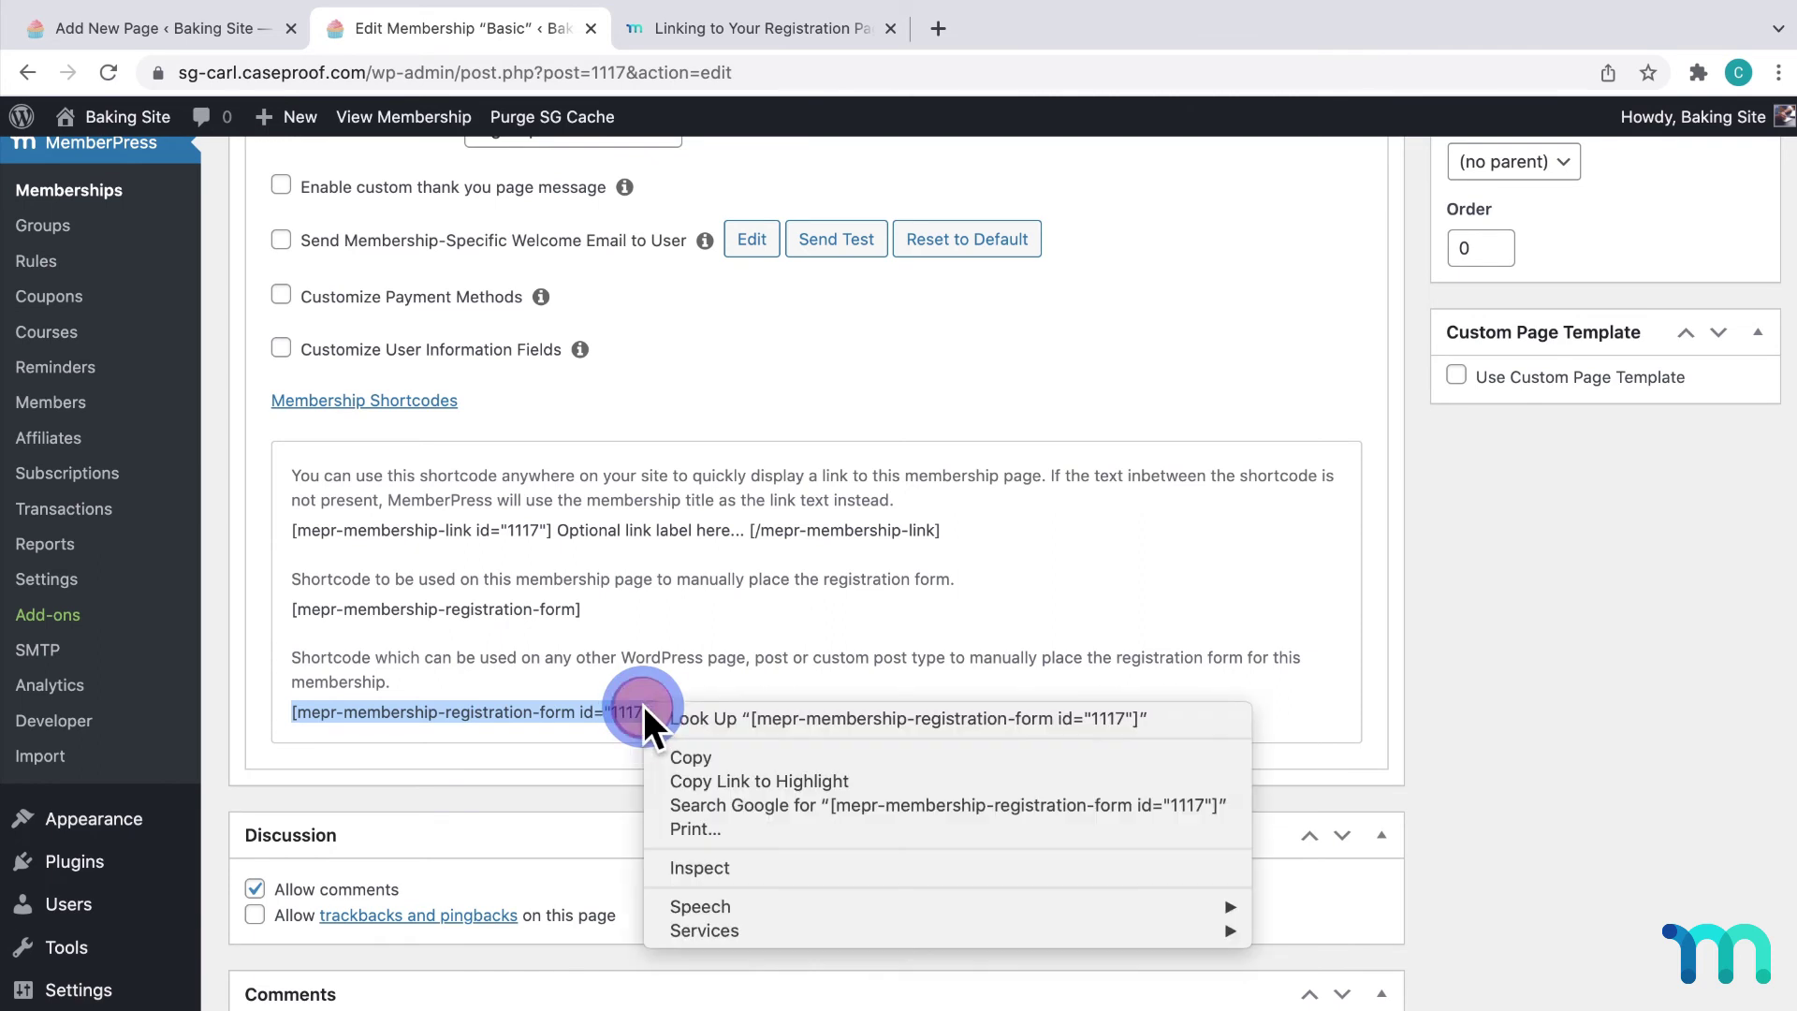
pyautogui.click(687, 750)
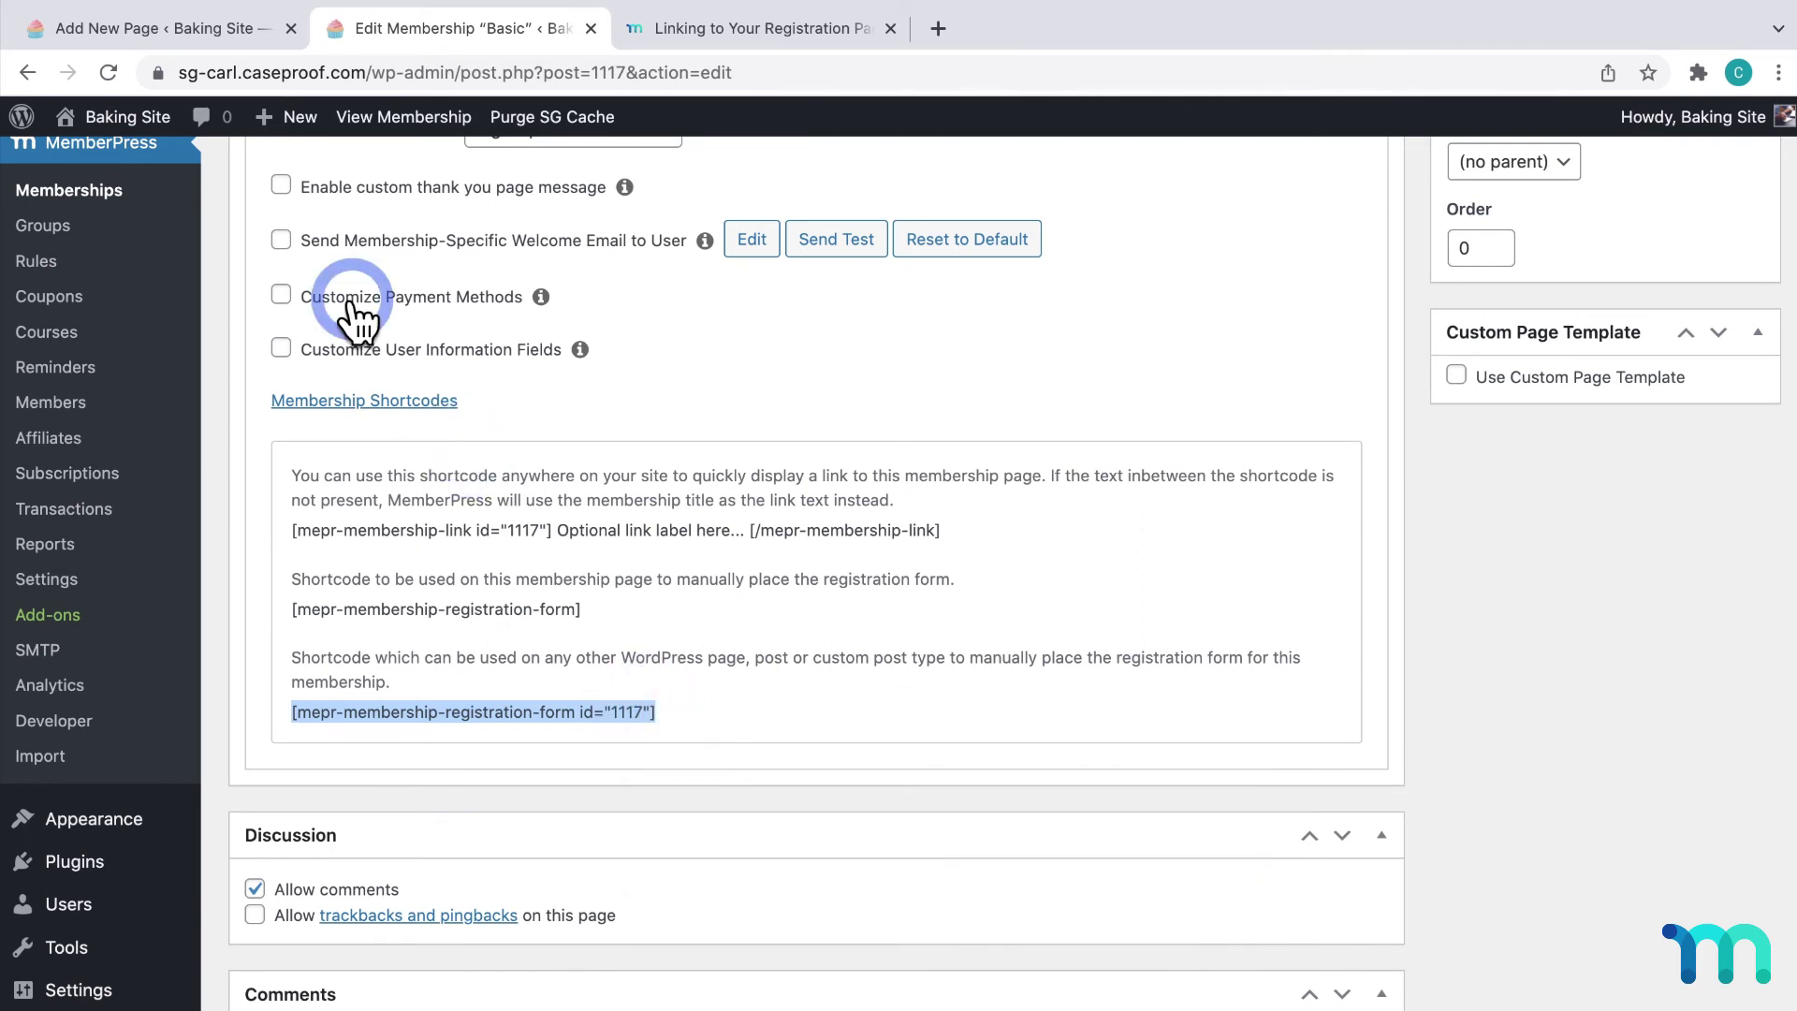
# Paste the [mepr-membership-registration-form id="1117"] shortcode into A Sample Page's paragraph and update it
pyautogui.click(207, 37)
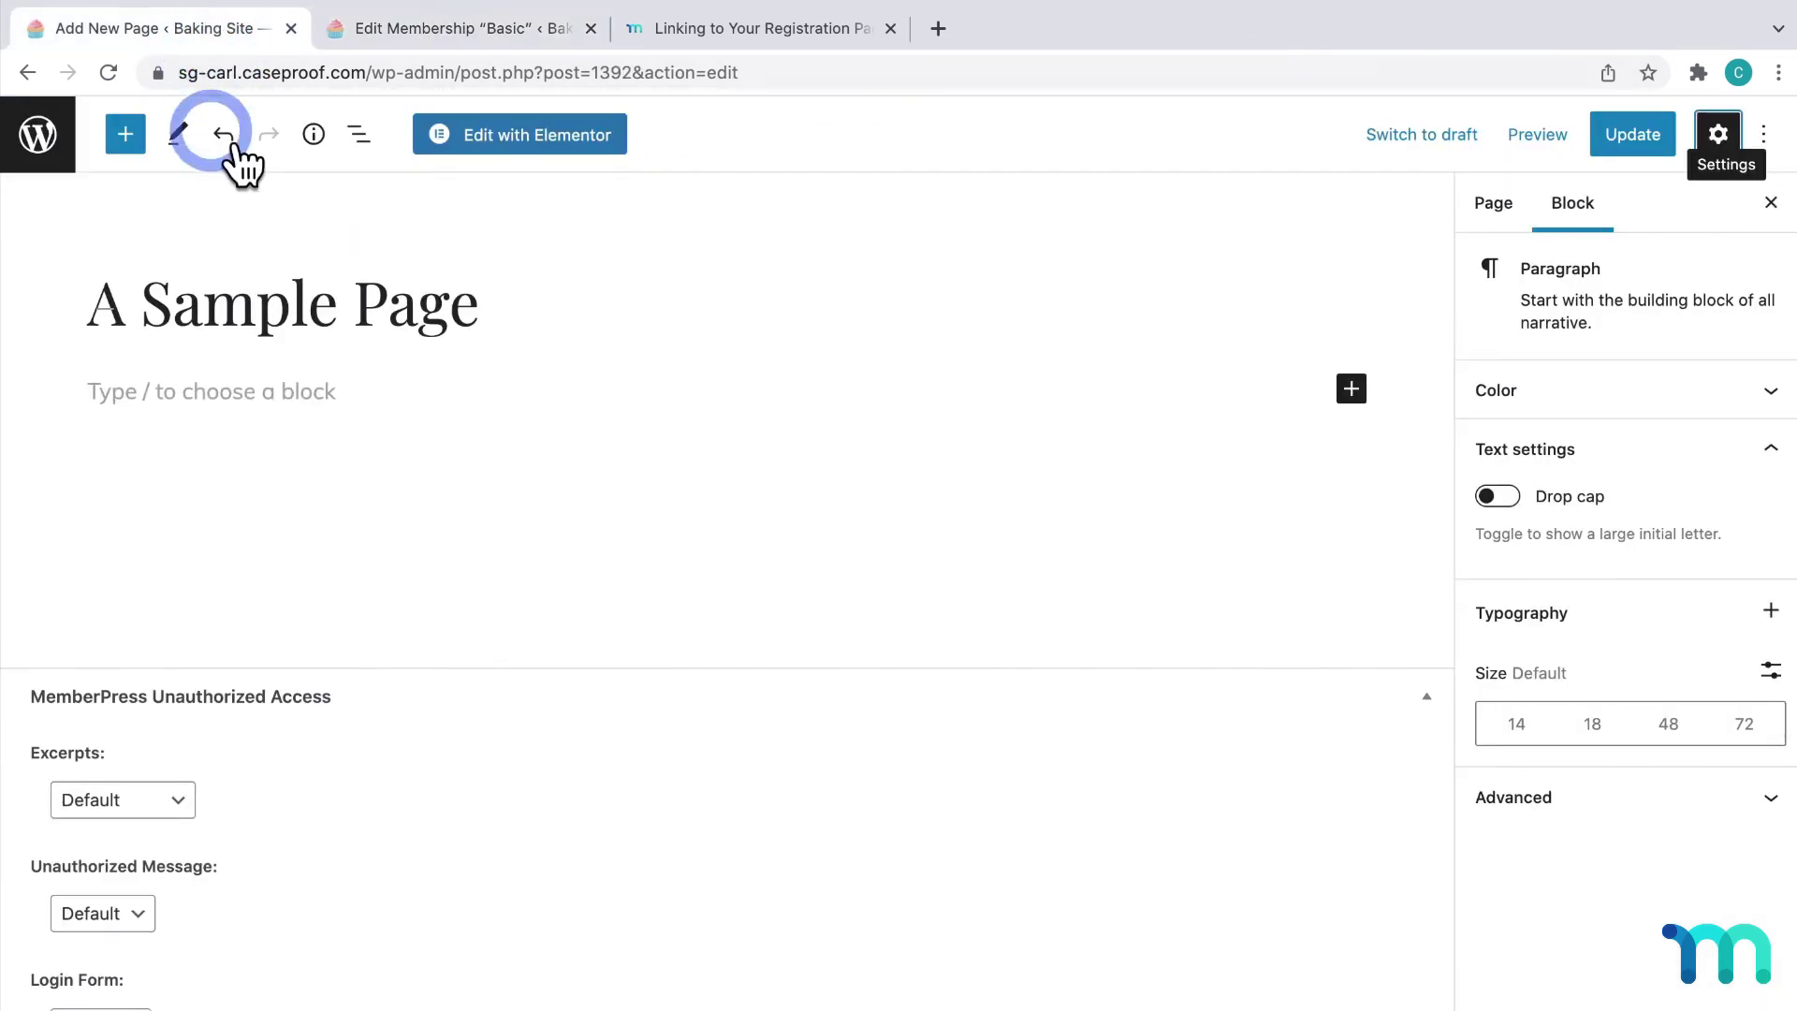
pyautogui.click(230, 391)
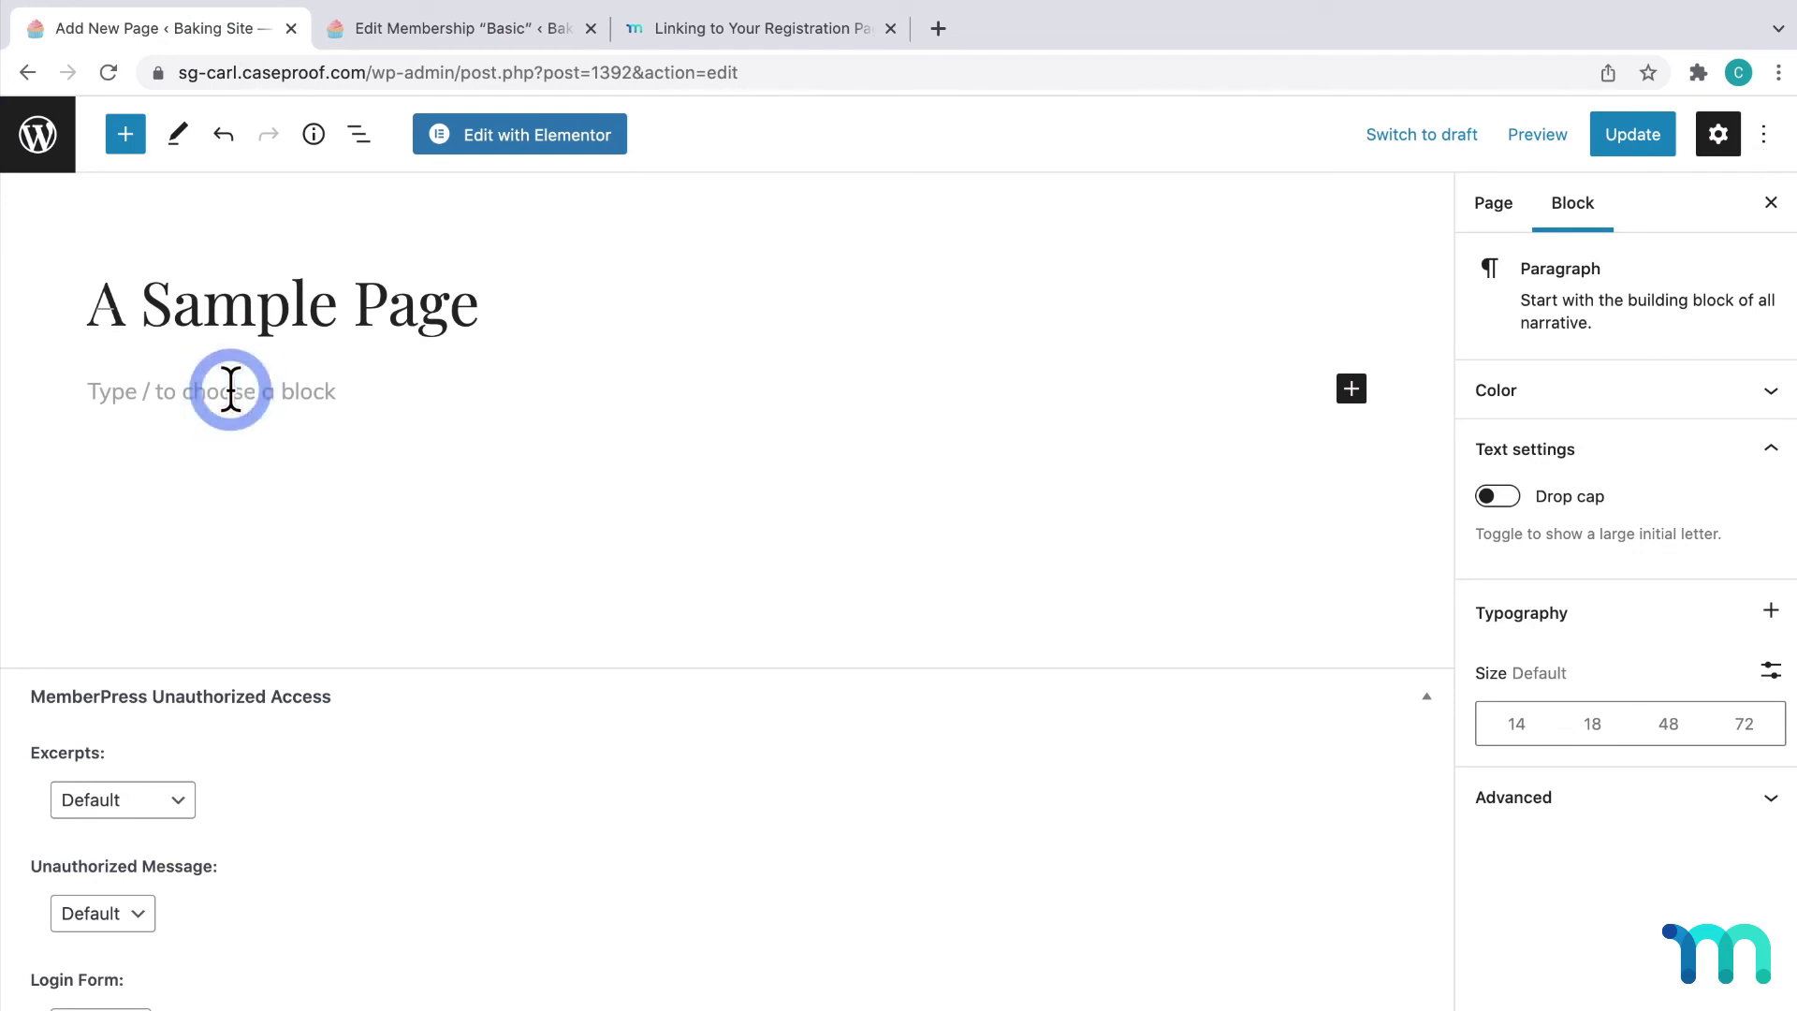
pyautogui.press('super+v')
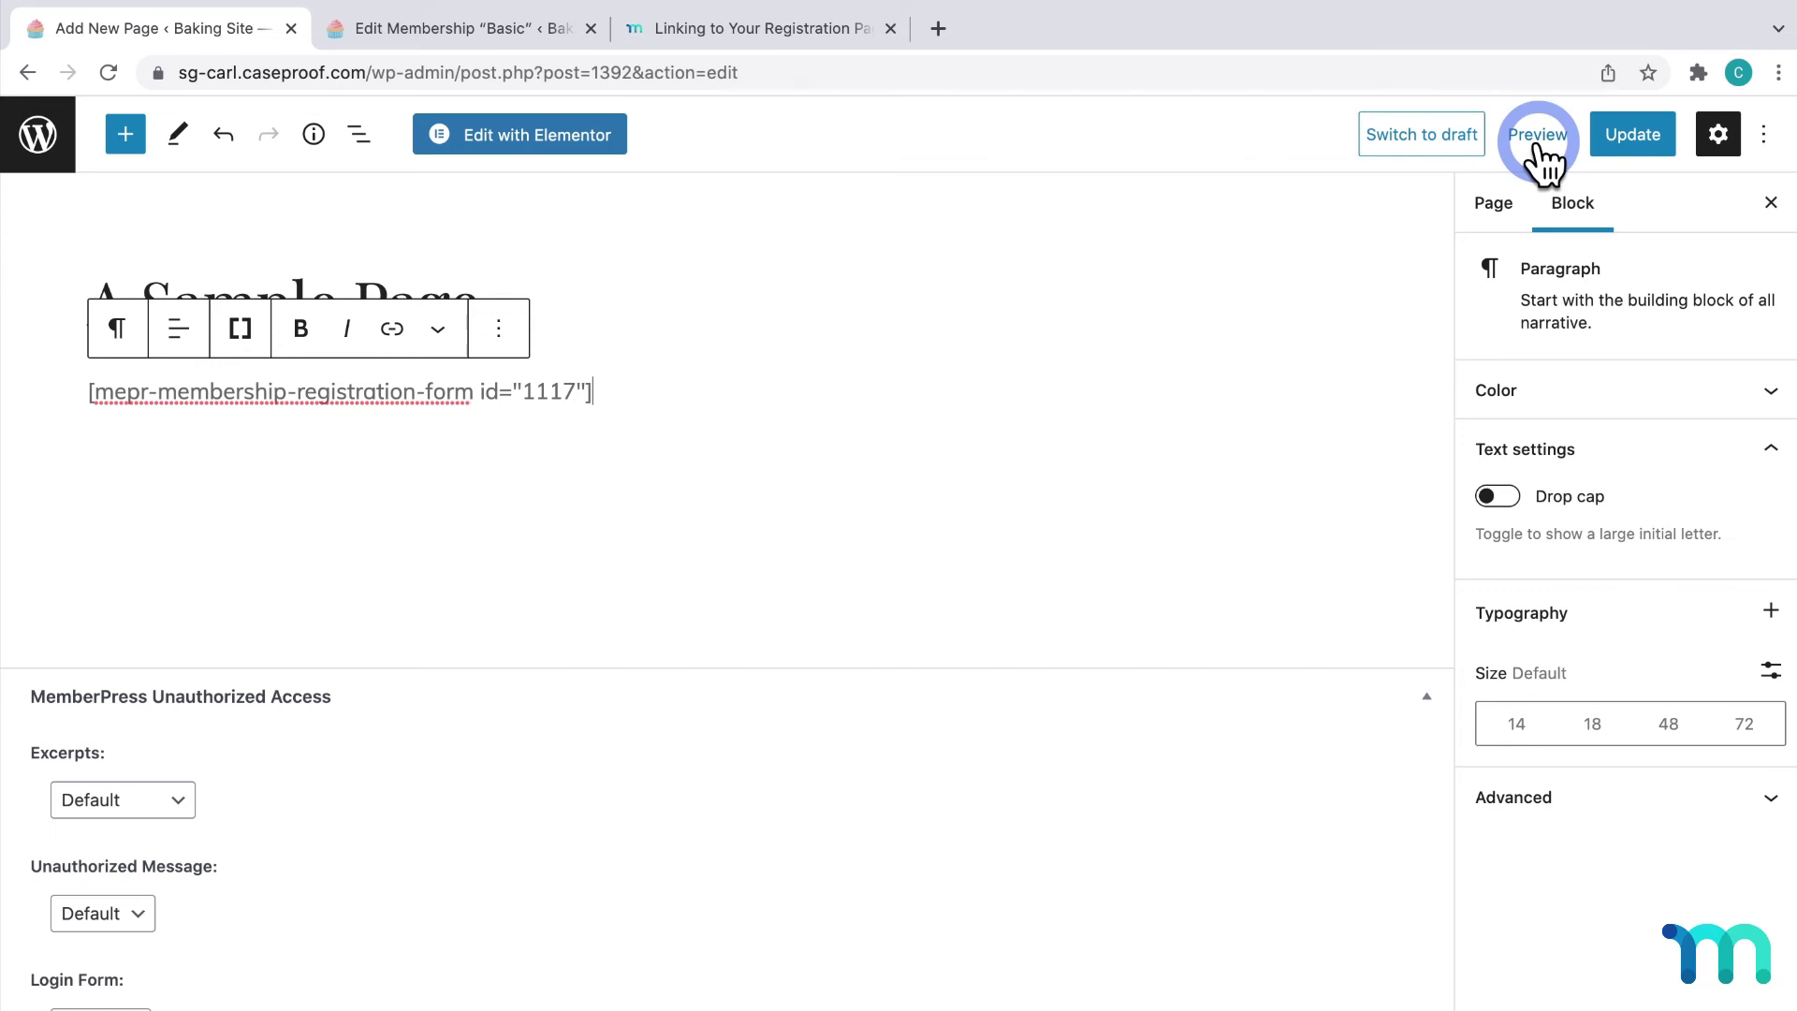
pyautogui.click(1617, 137)
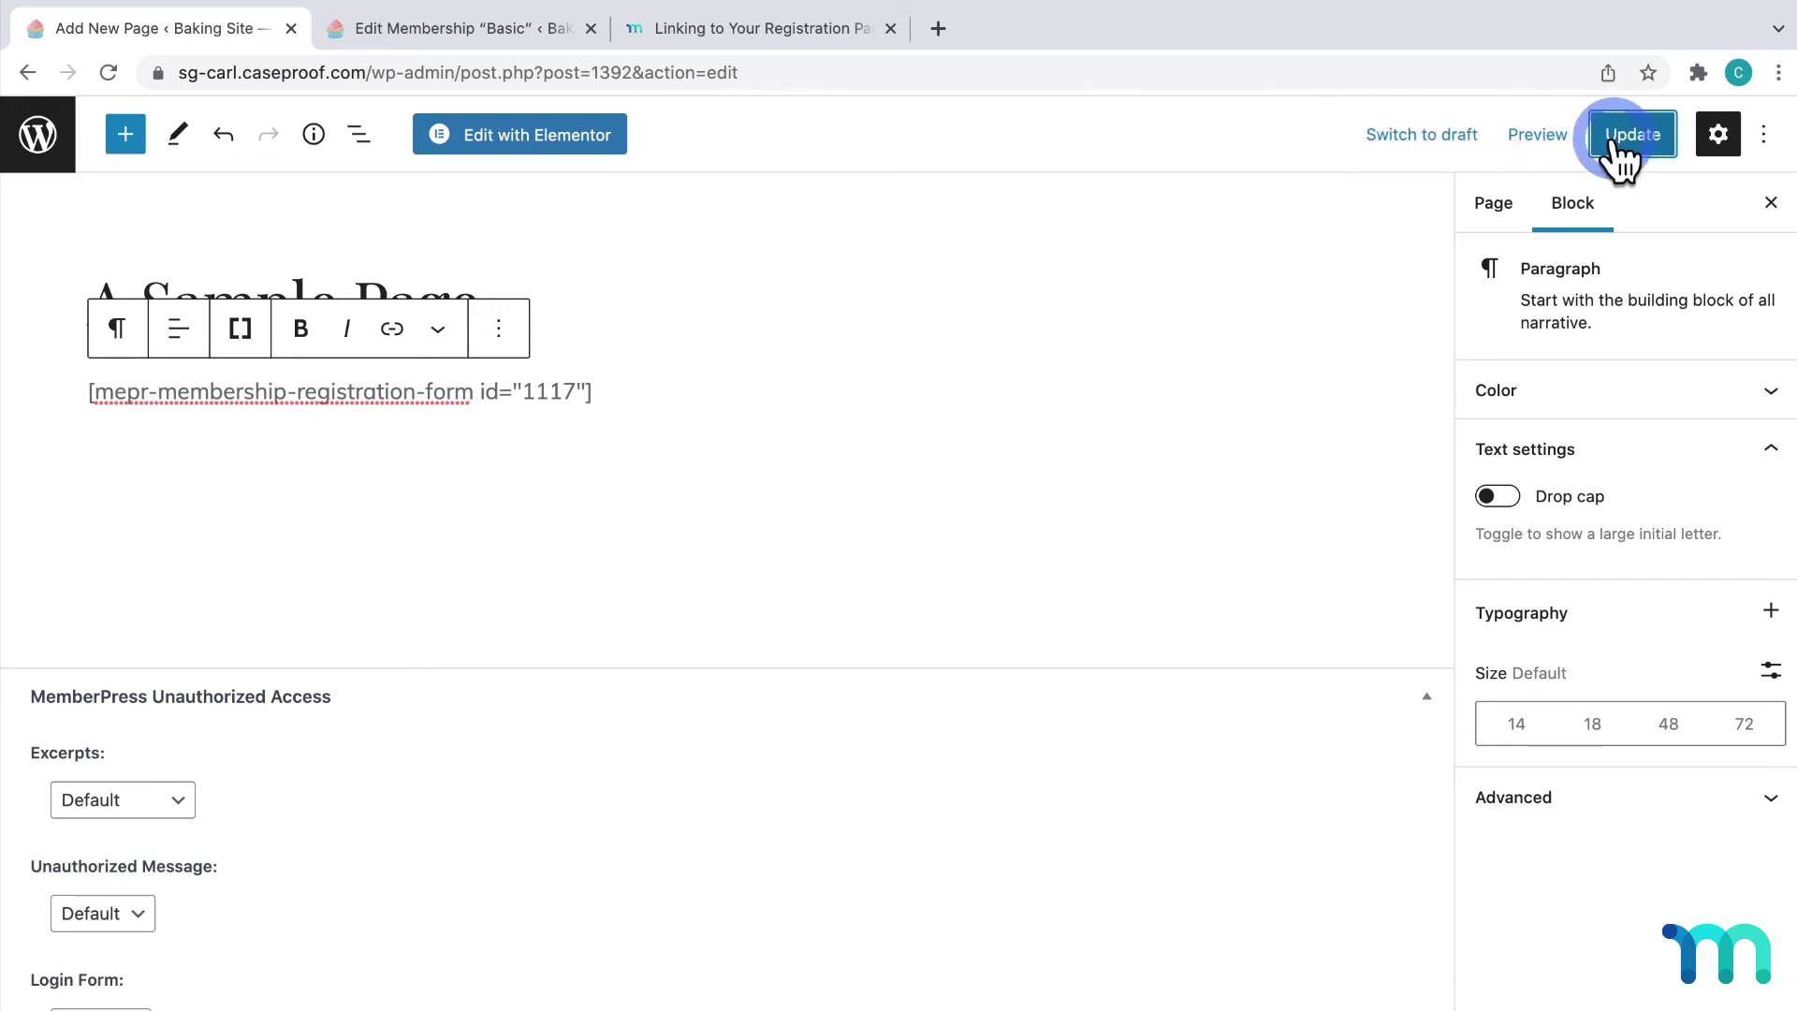
# Open the live A Sample Page in a new tab from the page settings
pyautogui.click(1495, 204)
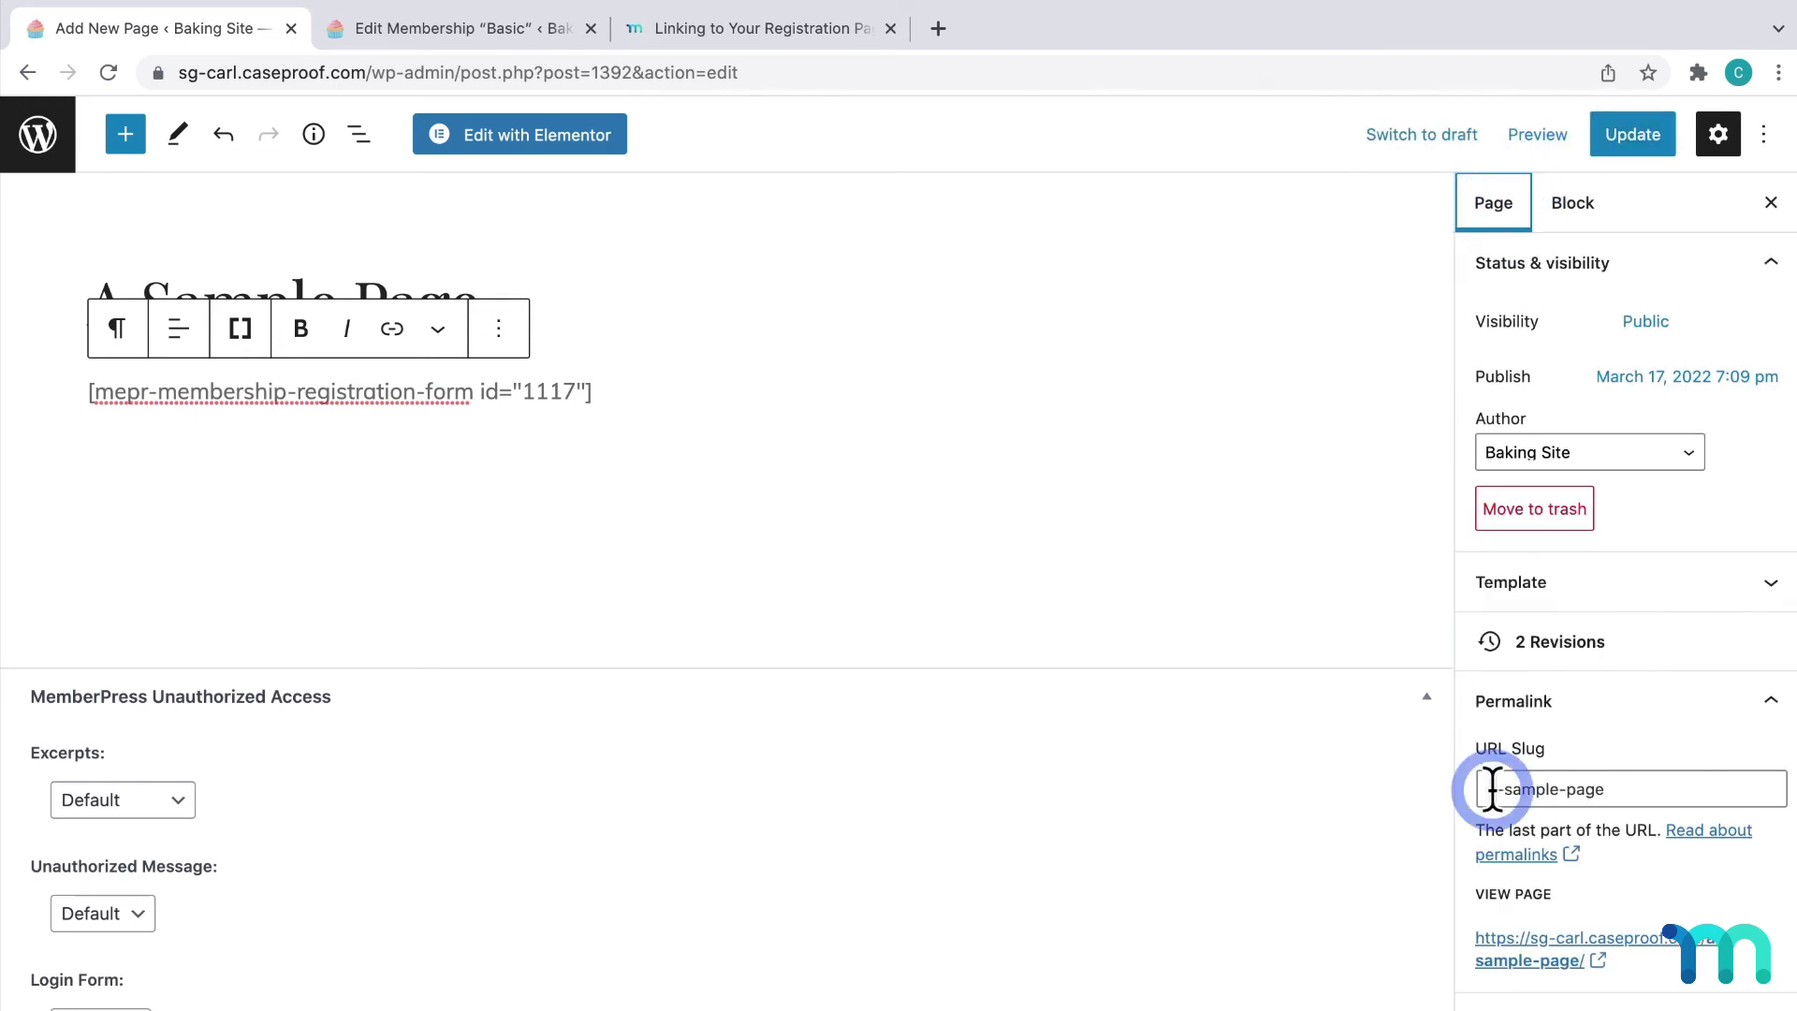
pyautogui.rightClick(1513, 928)
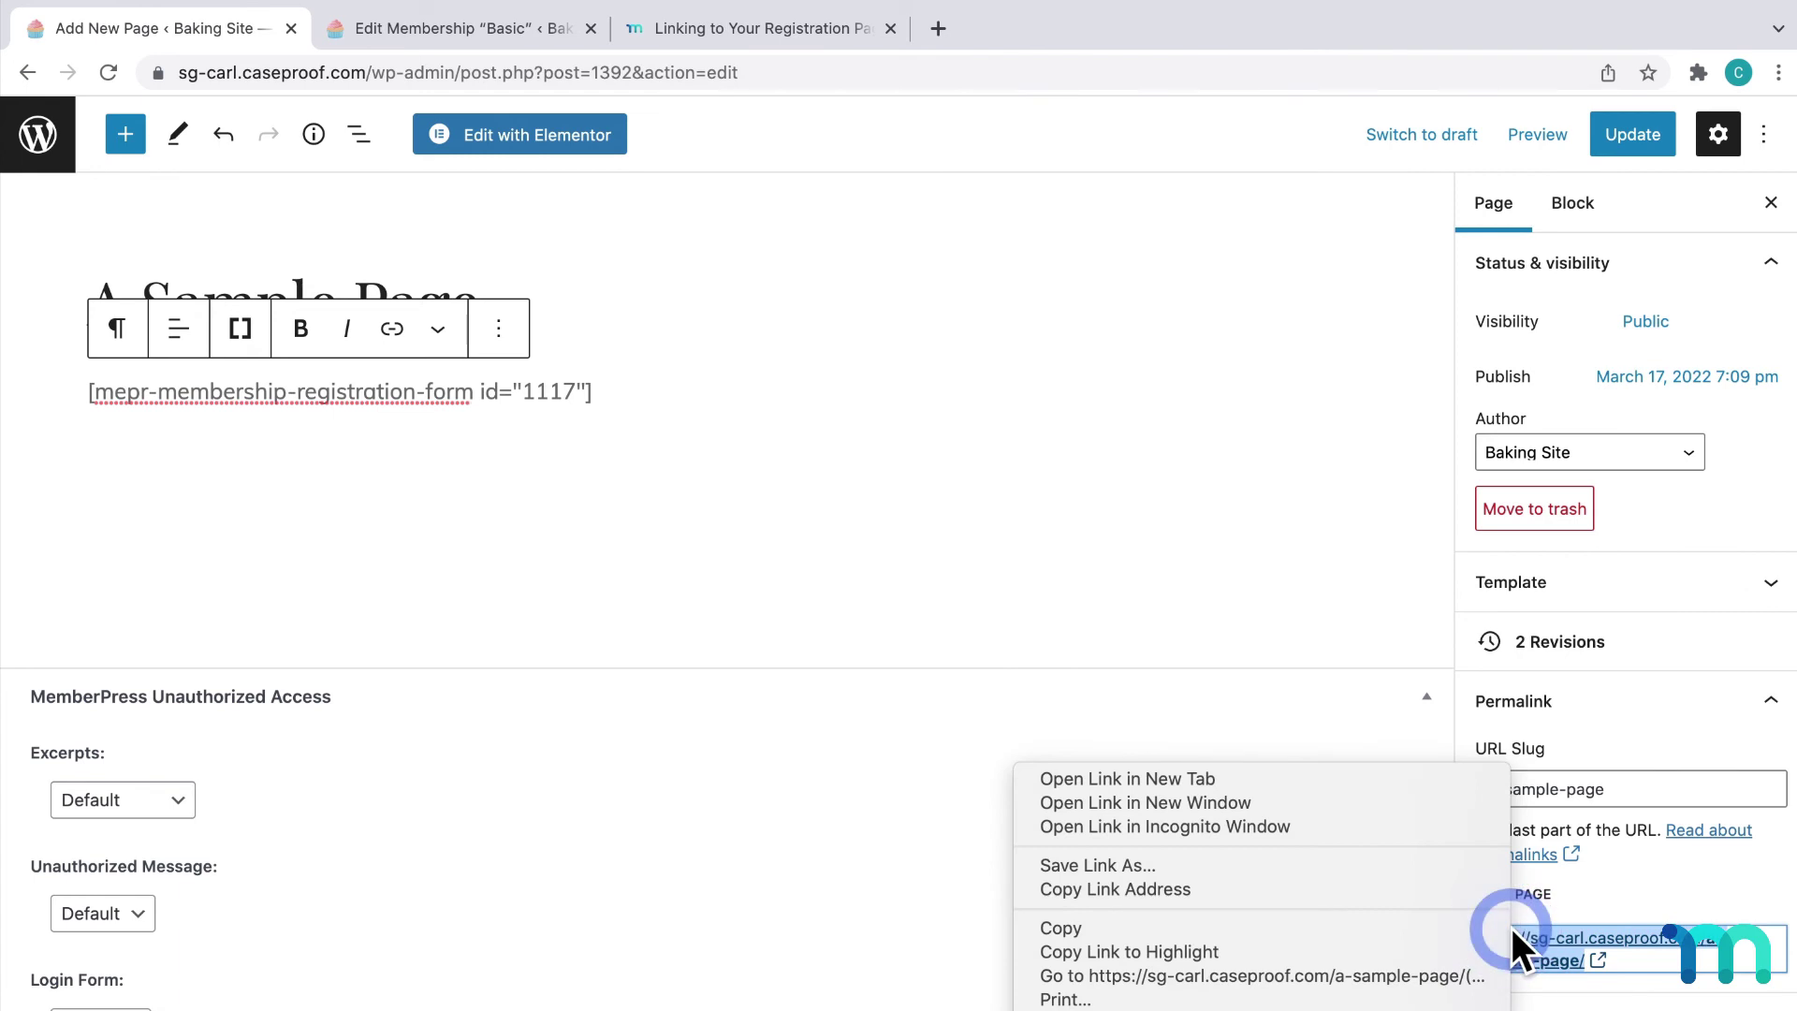
pyautogui.click(1402, 783)
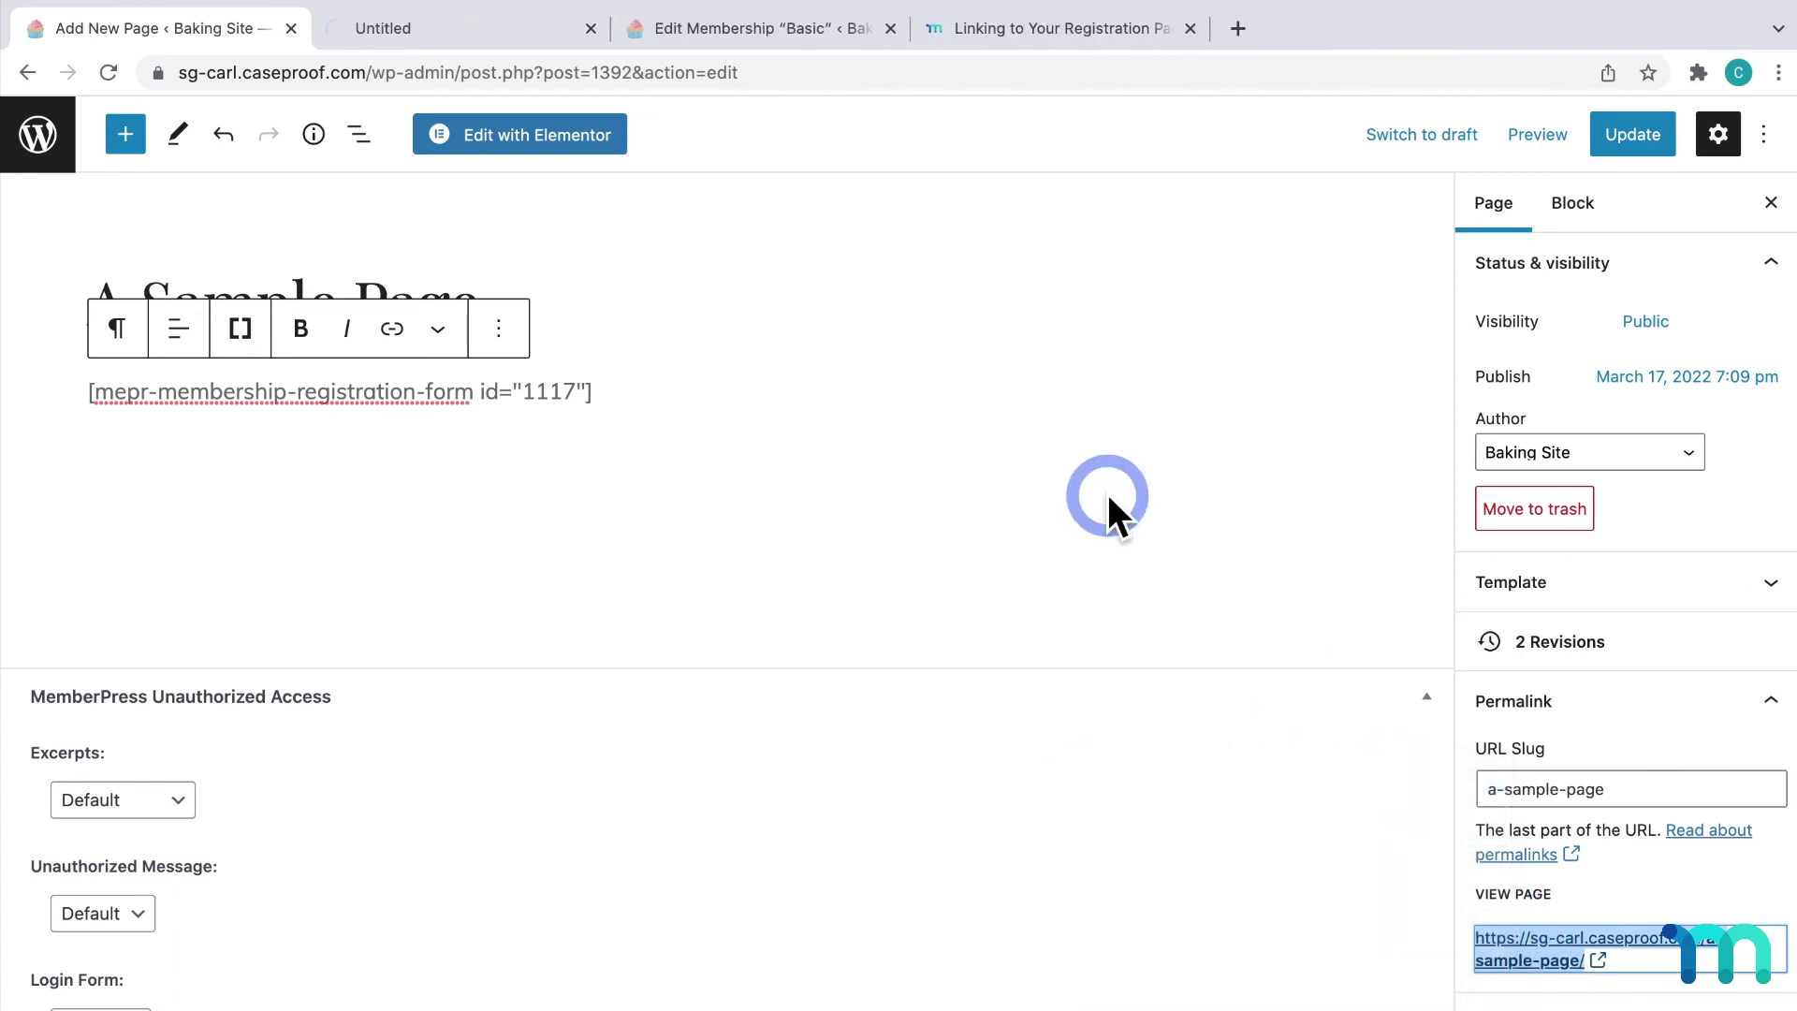
# Scroll the live A Sample Page to check the Basic form shows $10.00 total and payment options
pyautogui.click(491, 28)
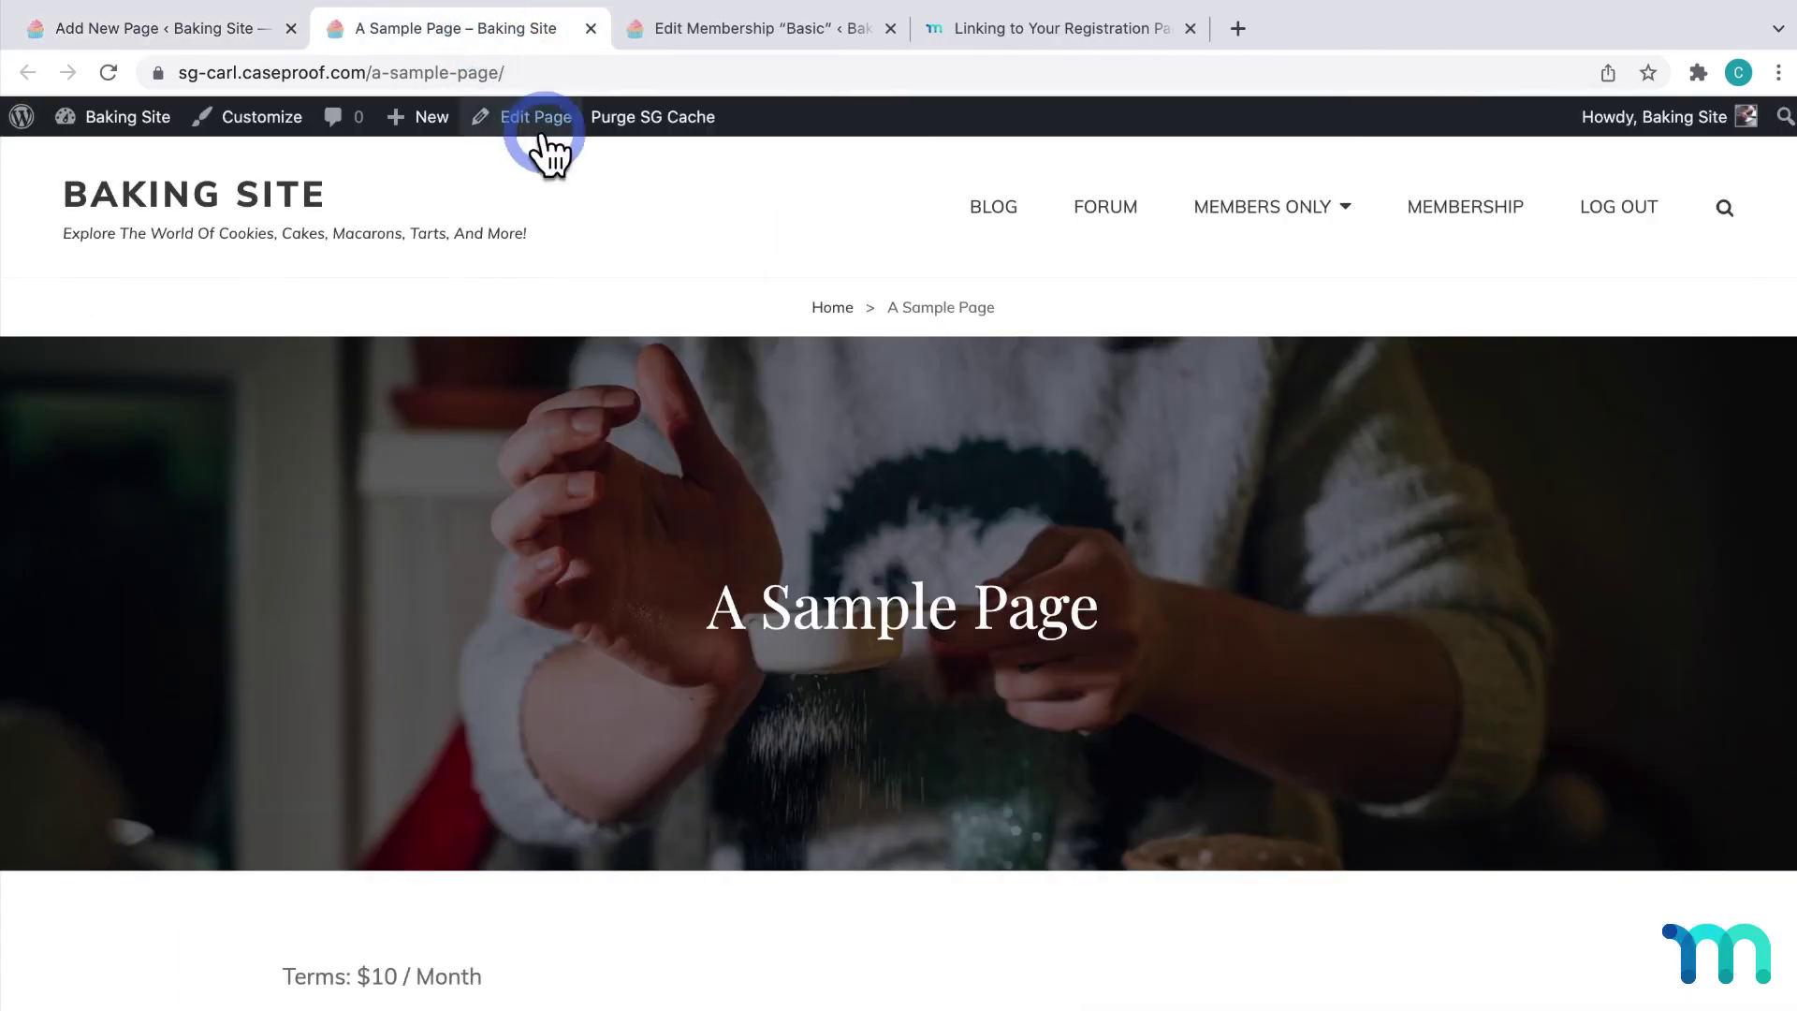
pyautogui.scroll(-5, 627, 326)
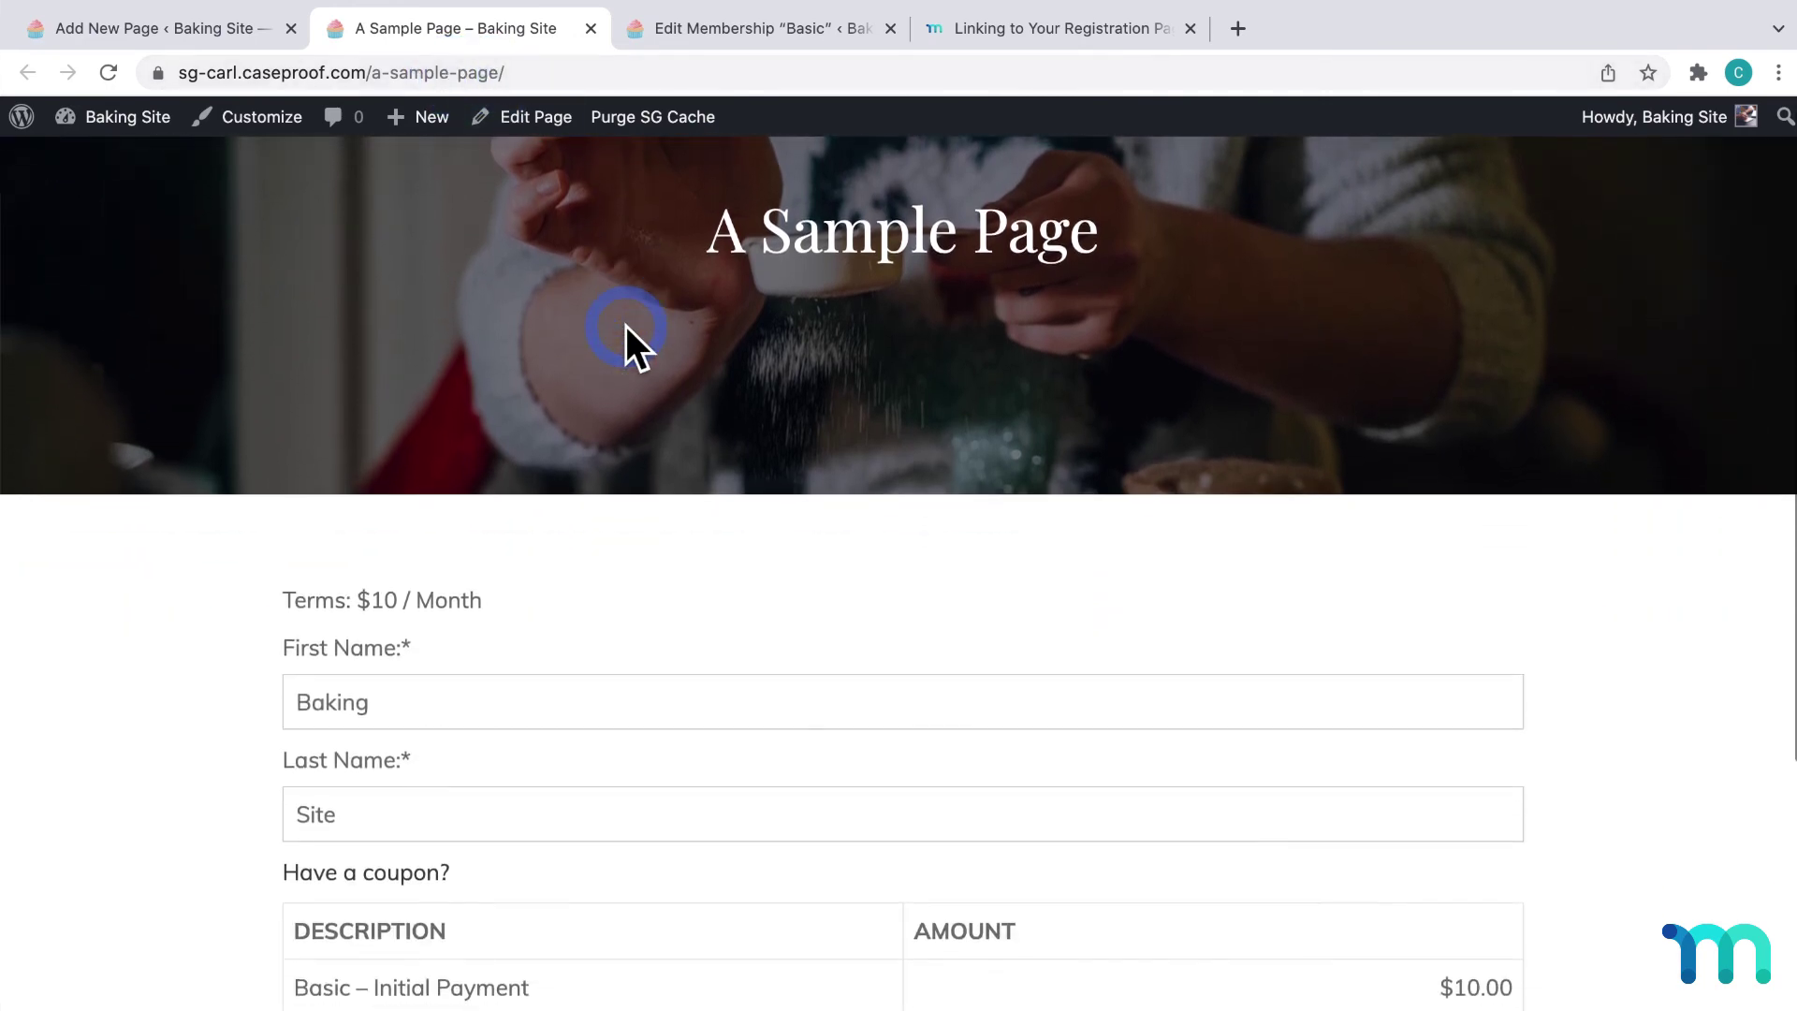
pyautogui.scroll(-2, 625, 326)
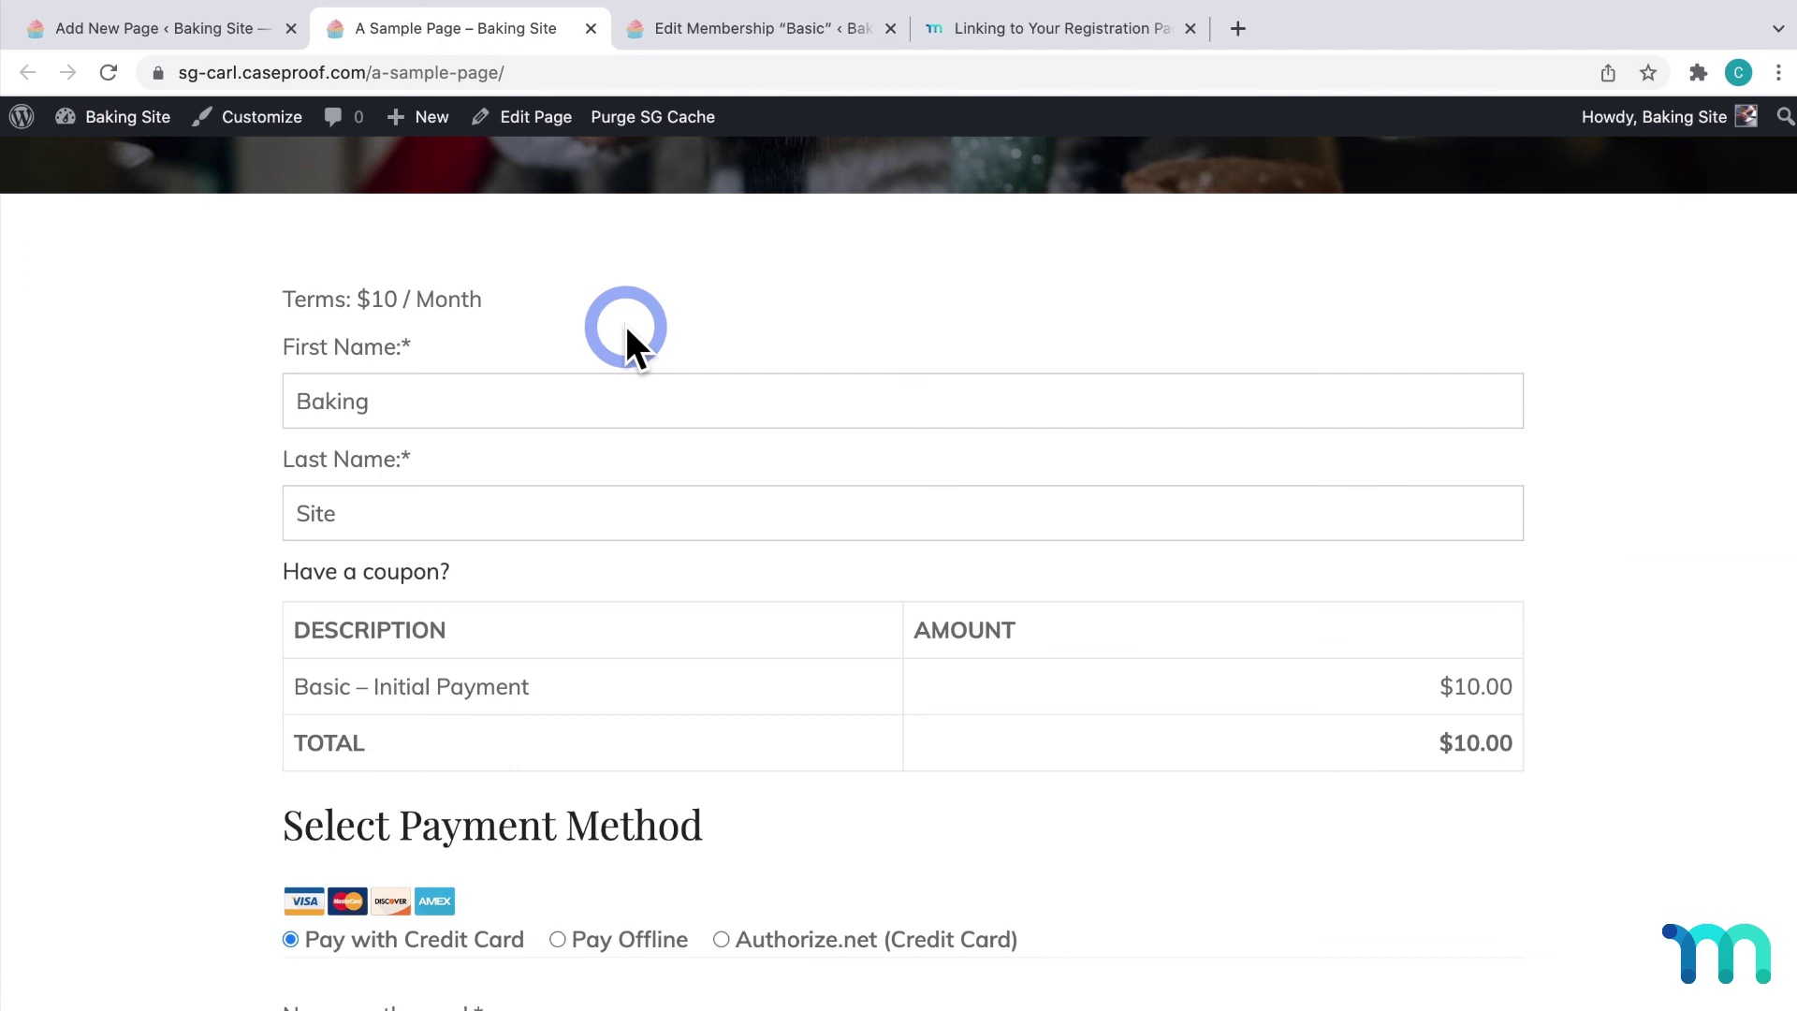
pyautogui.scroll(-1, 625, 325)
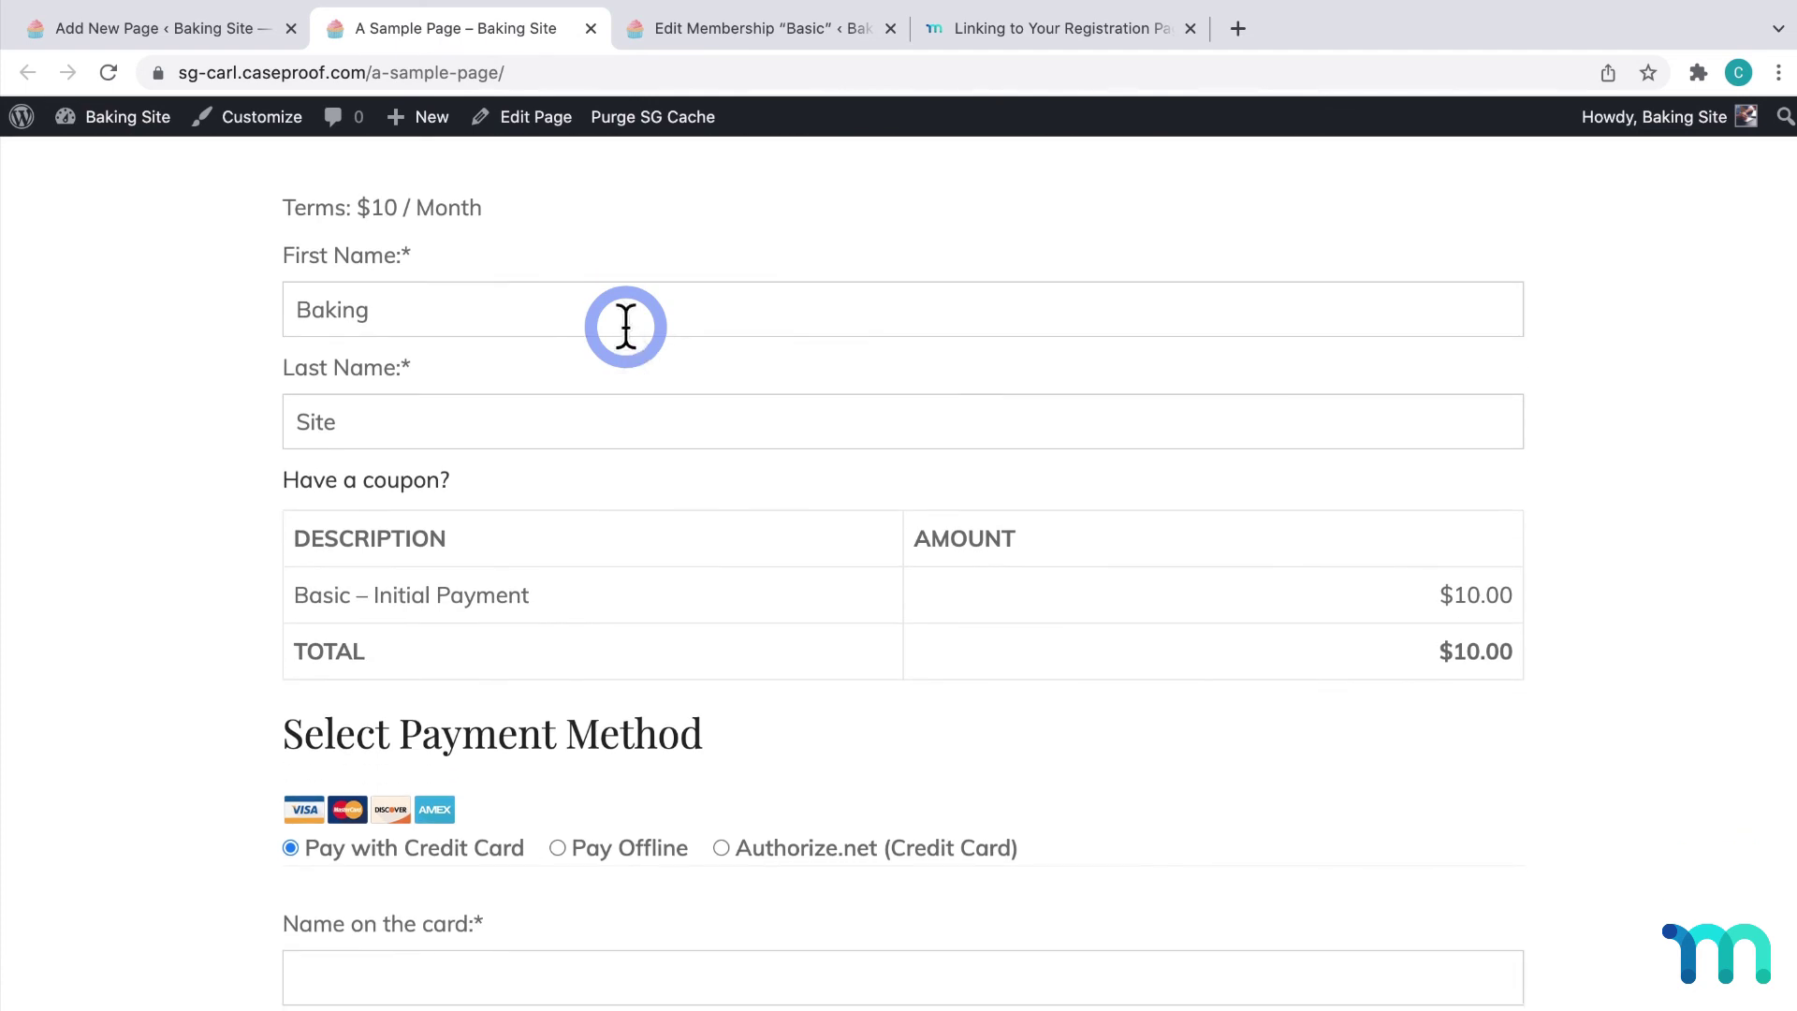